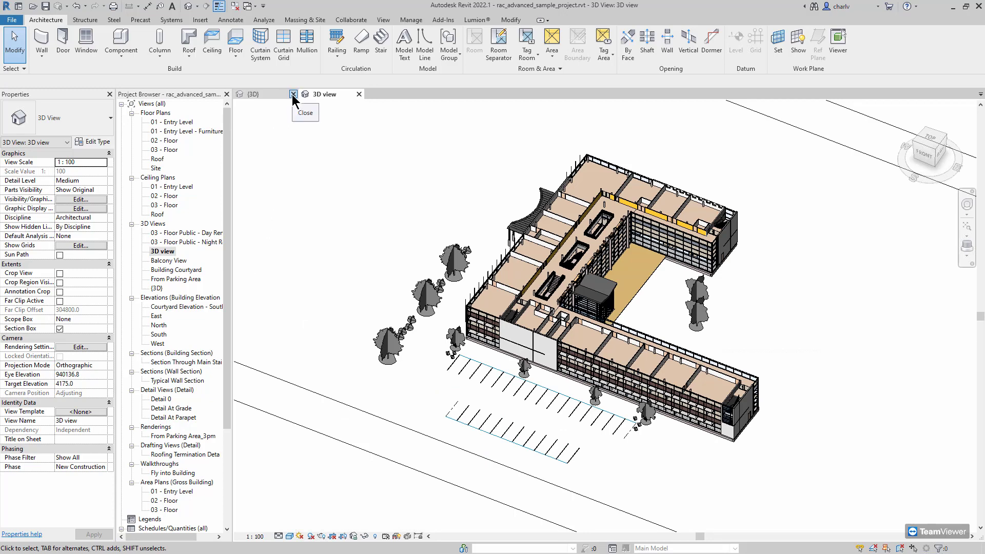
# Close the {3D} view, leaving the other 3D view open on the end of the long building wing.
pyautogui.click(292, 95)
pyautogui.scroll(4, 770, 416)
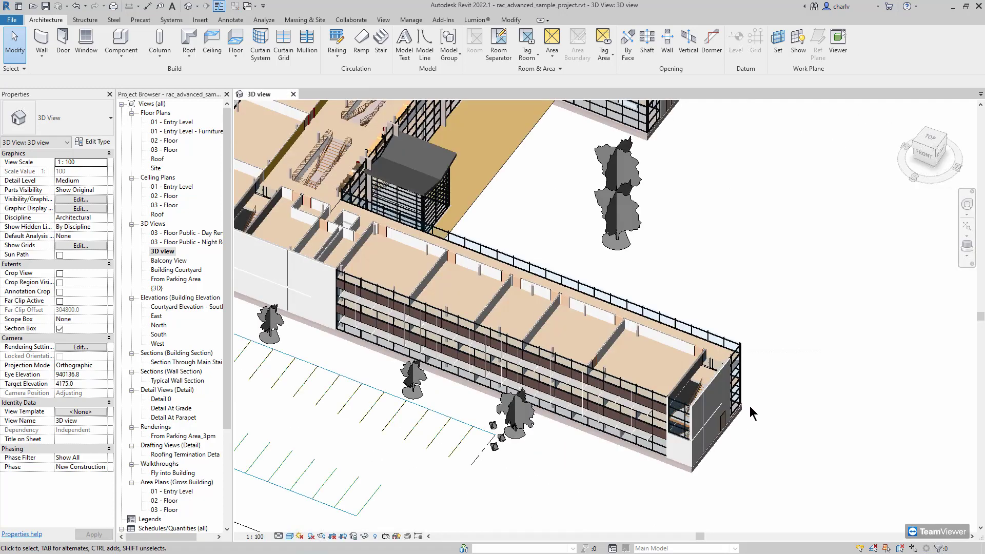
pyautogui.scroll(3, 800, 394)
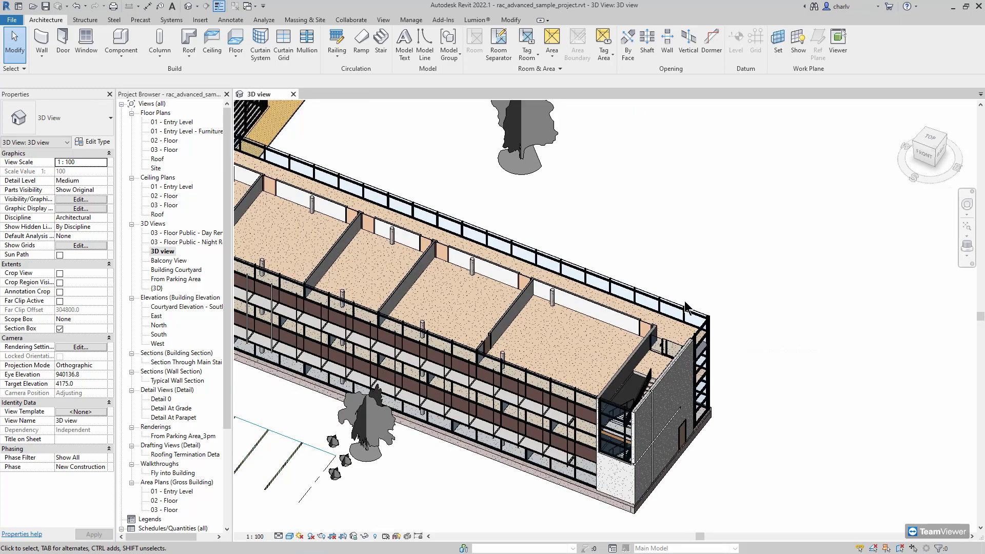
# Open the 03 - Floor plan and tile it beside the 3D view, both framed on the wing's end around room 302.
pyautogui.click(173, 151)
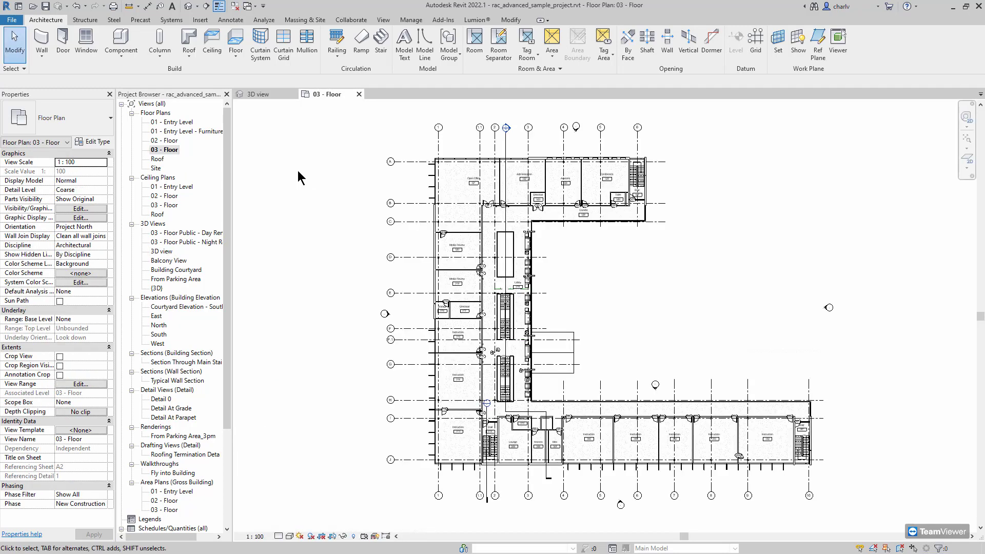
pyautogui.press('w')
pyautogui.press('t')
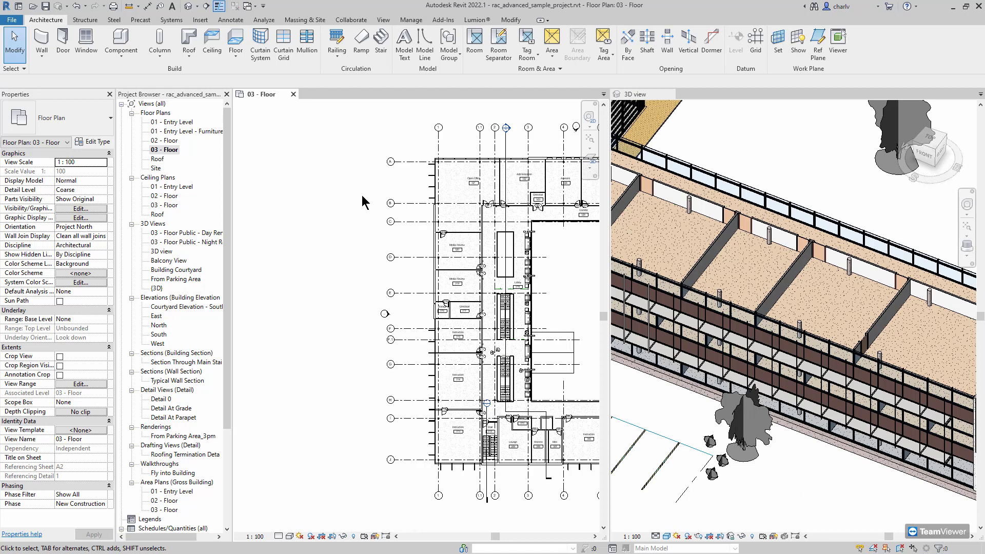
pyautogui.moveTo(407, 191); pyautogui.dragTo(103, 130, button='middle')
pyautogui.scroll(3, 460, 397)
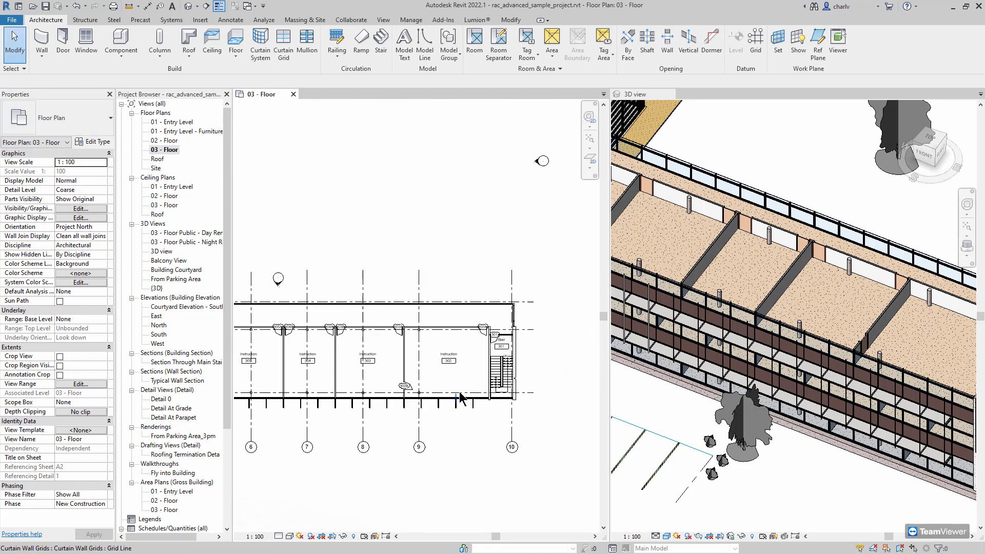
pyautogui.scroll(2, 460, 396)
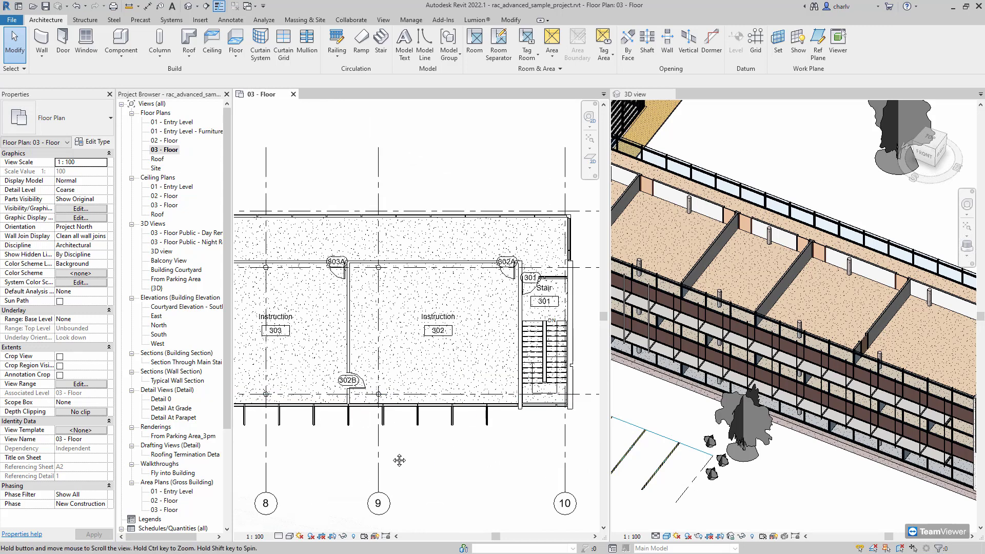
pyautogui.scroll(1, 403, 460)
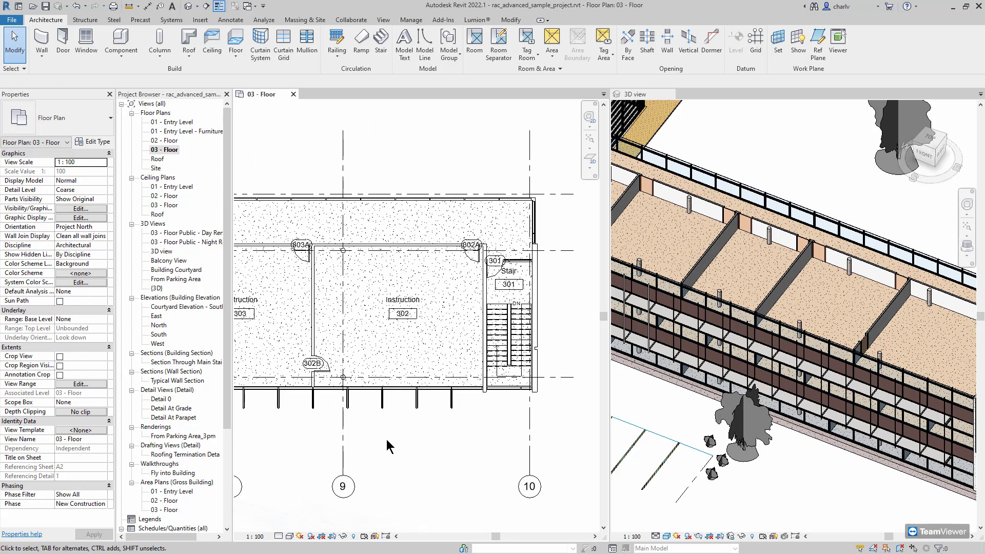
pyautogui.click(768, 487)
pyautogui.moveTo(768, 487); pyautogui.dragTo(694, 446, button='middle')
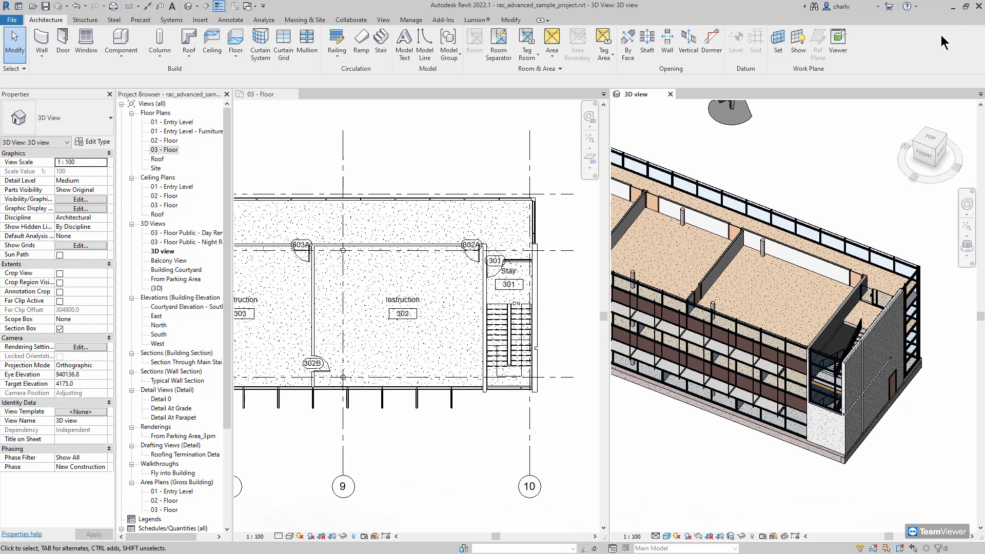
# Restore the main window to a smaller size and centre the floor plan on Instruction room 302.
pyautogui.click(411, 21)
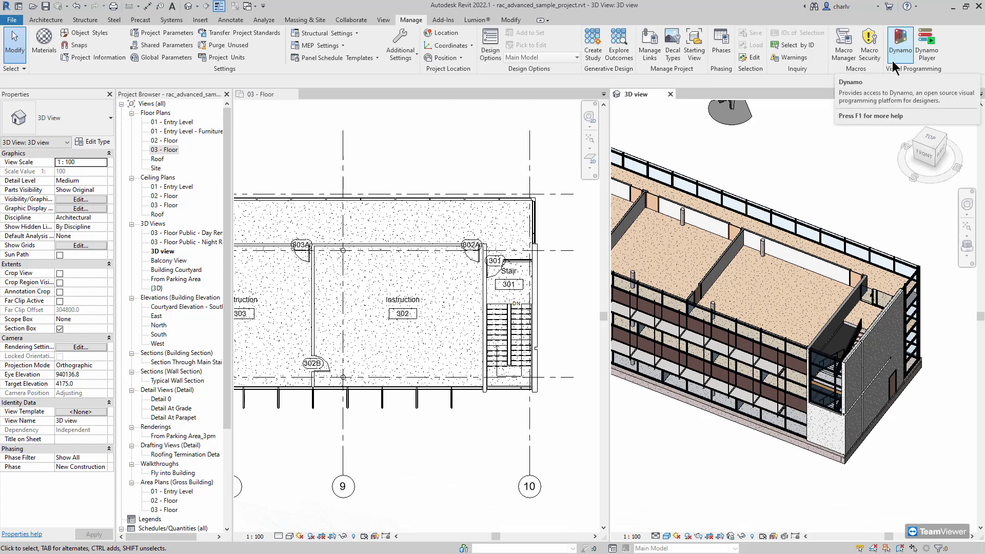
pyautogui.click(965, 7)
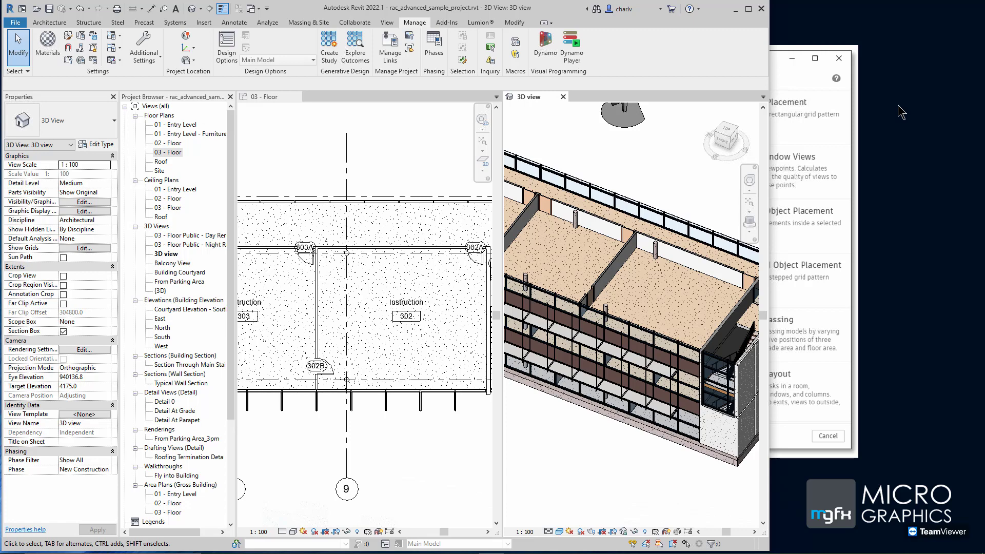
pyautogui.click(366, 156)
pyautogui.moveTo(393, 159); pyautogui.dragTo(335, 160, button='middle')
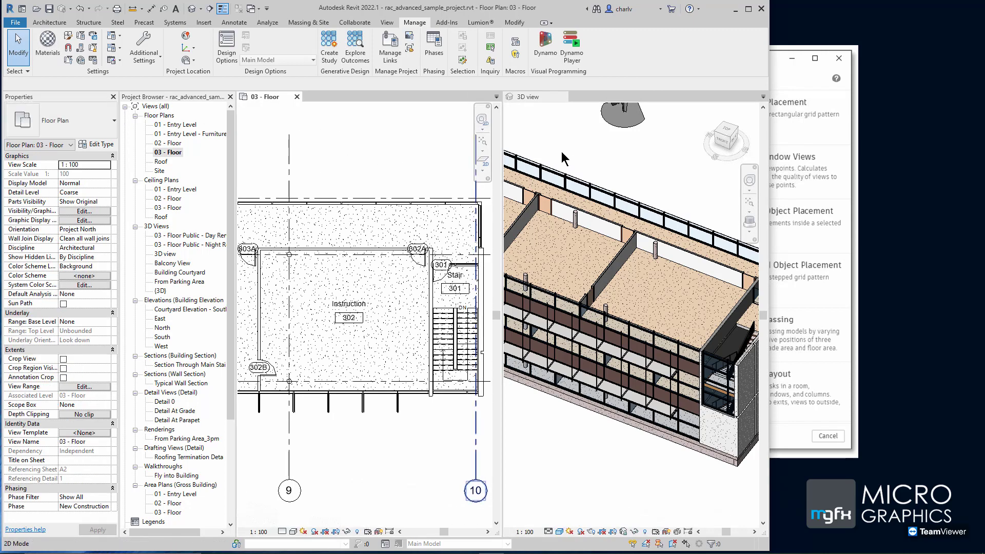
# Start creating a generative design study and review the study types in the Autodesk Samples folder.
pyautogui.click(329, 53)
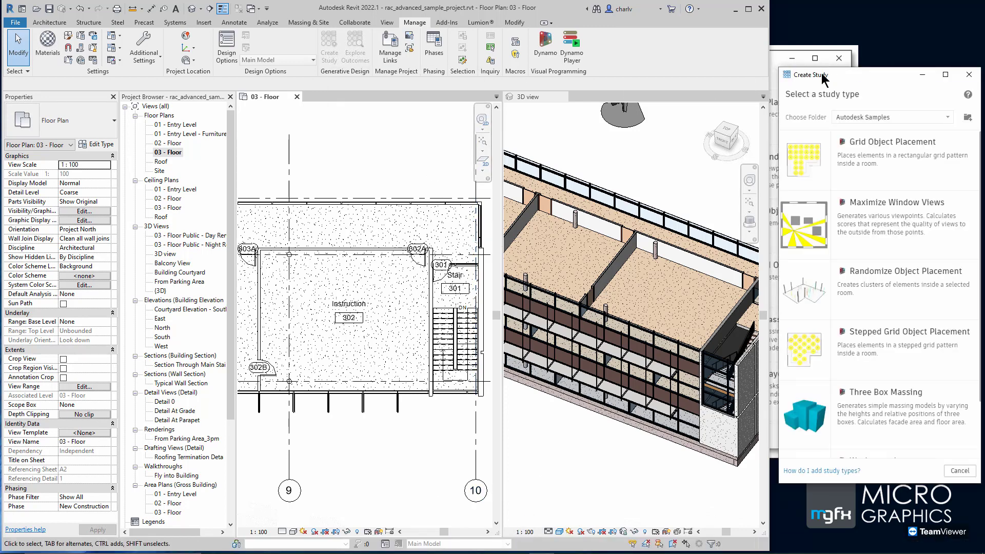
pyautogui.moveTo(822, 76); pyautogui.dragTo(817, 34)
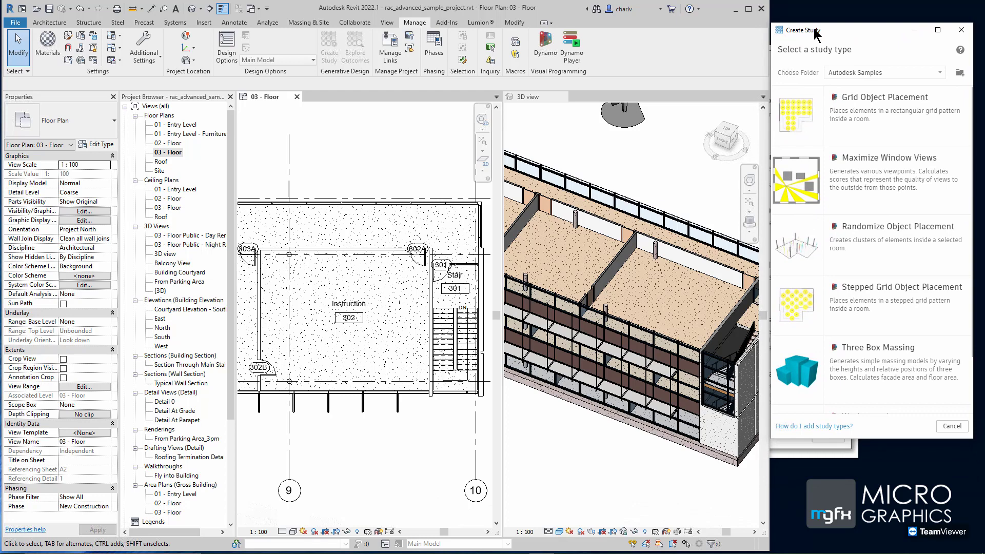
pyautogui.moveTo(842, 99)
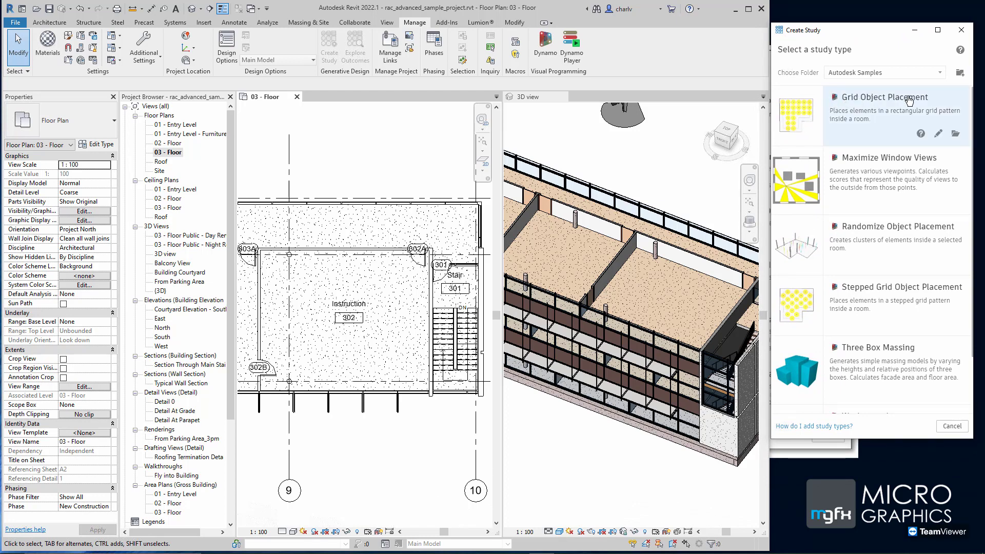
pyautogui.scroll(-3, 870, 371)
pyautogui.scroll(3, 867, 287)
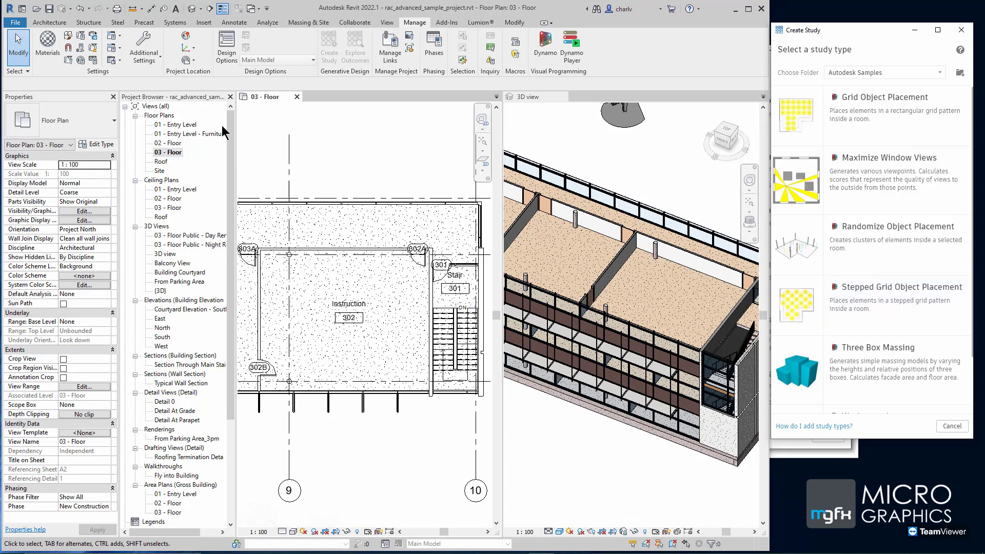
# Place one M_Desk 1525 x 762mm Student component in the corridor outside room 302 on the 03 - Floor plan.
pyautogui.click(56, 23)
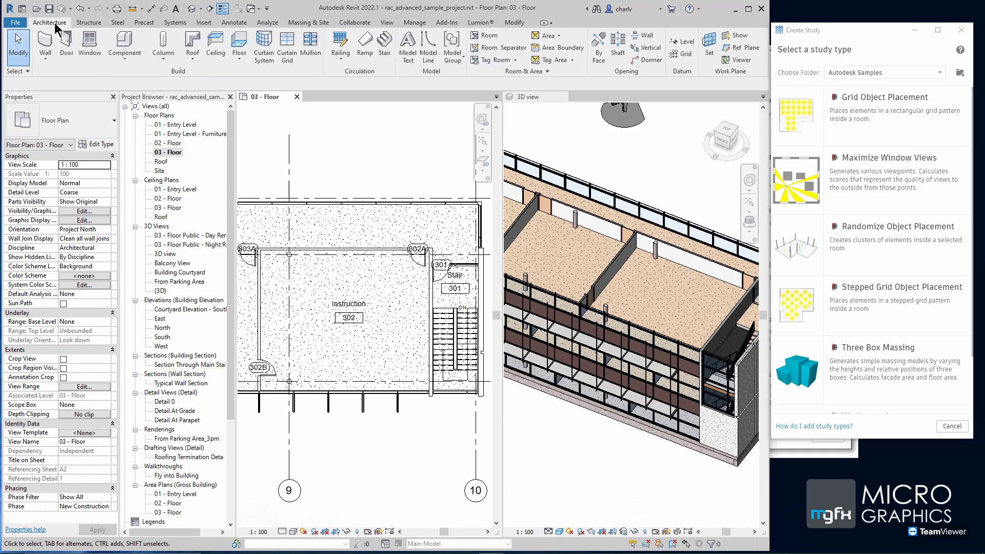
pyautogui.click(124, 44)
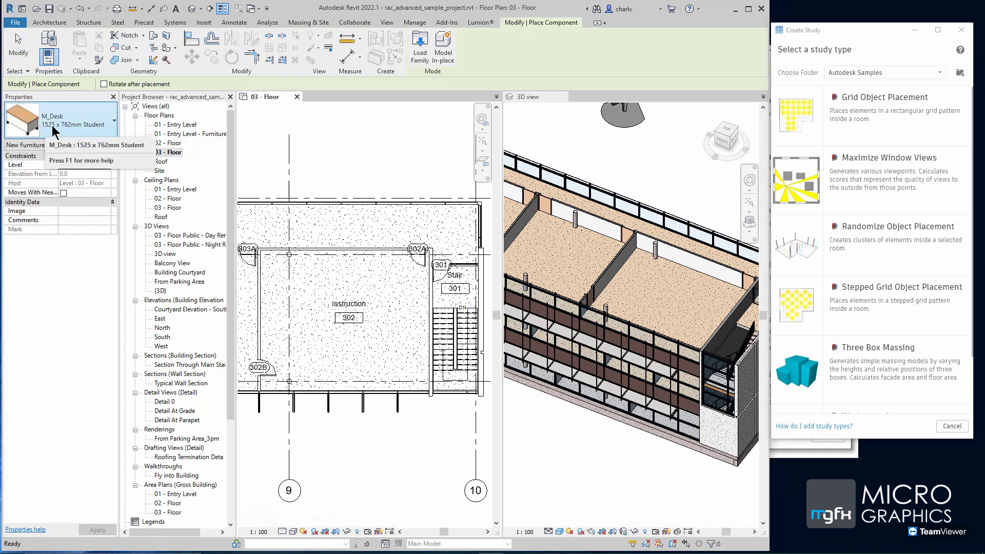
pyautogui.click(73, 128)
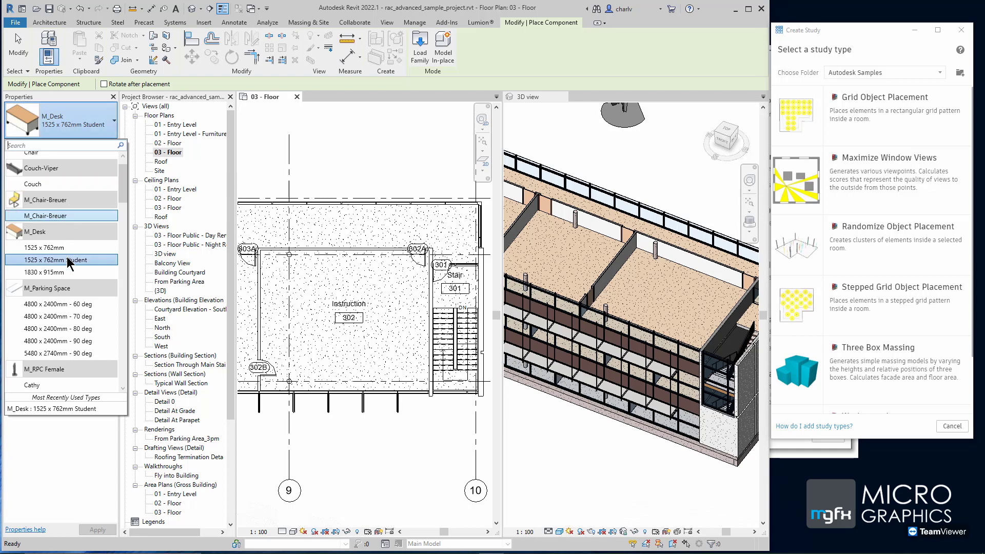
pyautogui.moveTo(75, 267)
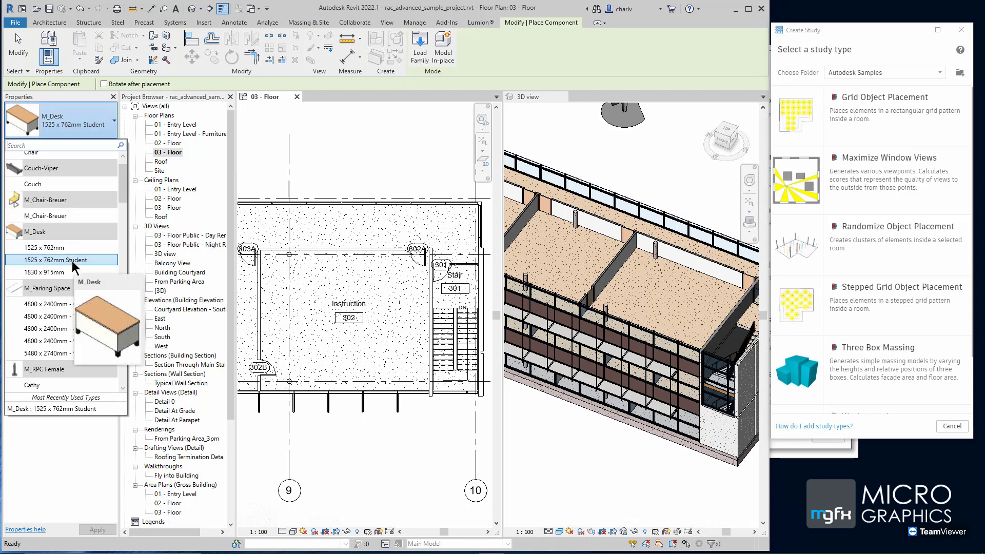
pyautogui.click(101, 267)
pyautogui.click(368, 227)
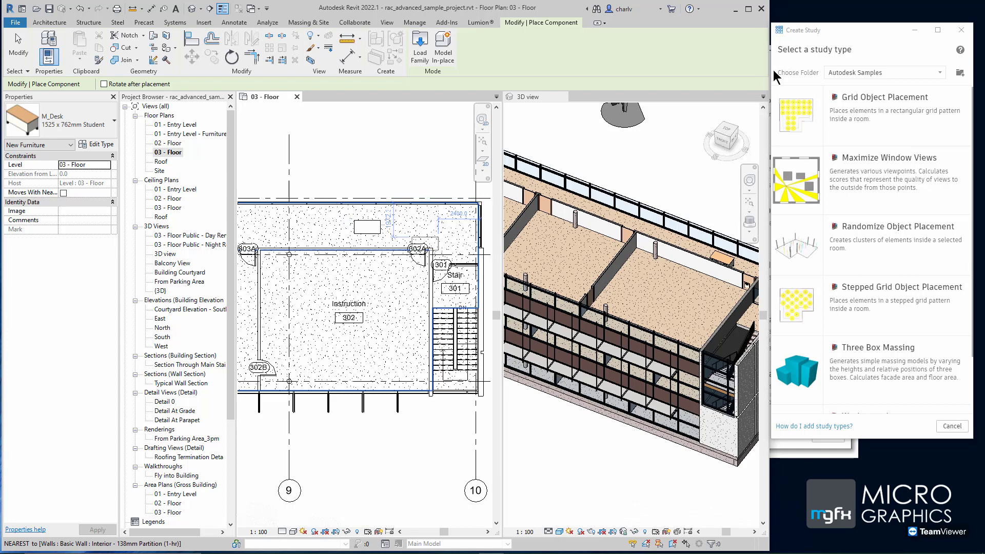
# Close the Explore Outcomes window and start a new study of the Grid Object Placement type.
pyautogui.click(819, 31)
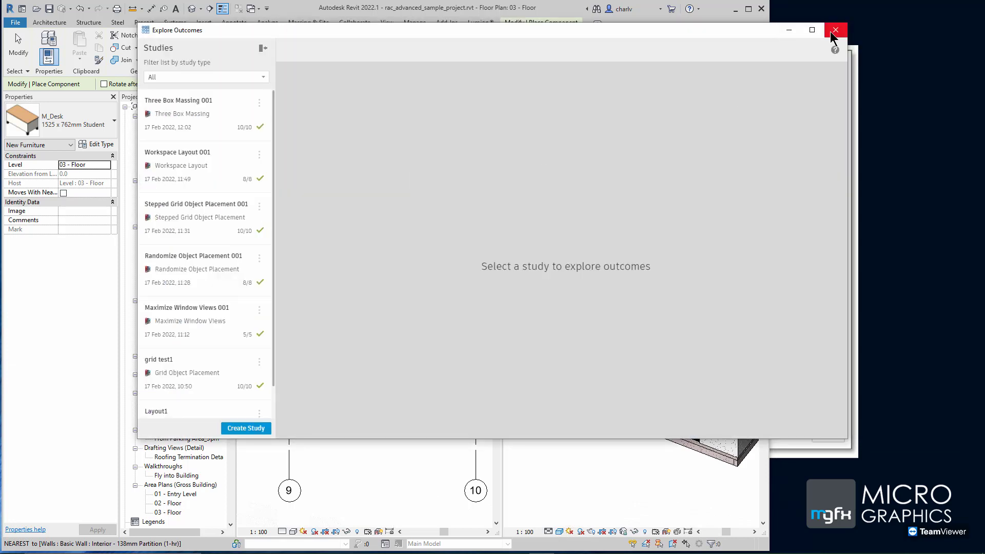
pyautogui.click(824, 32)
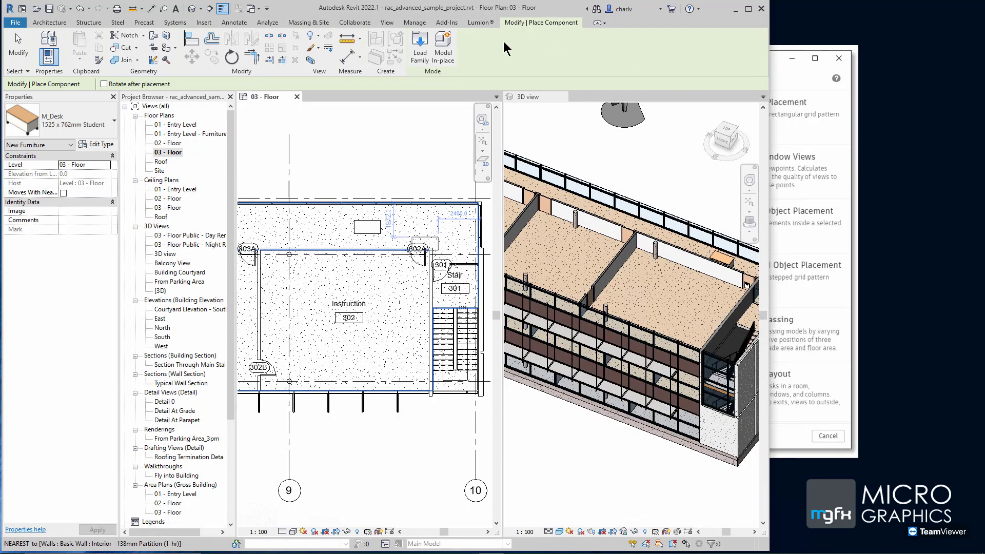
pyautogui.click(414, 22)
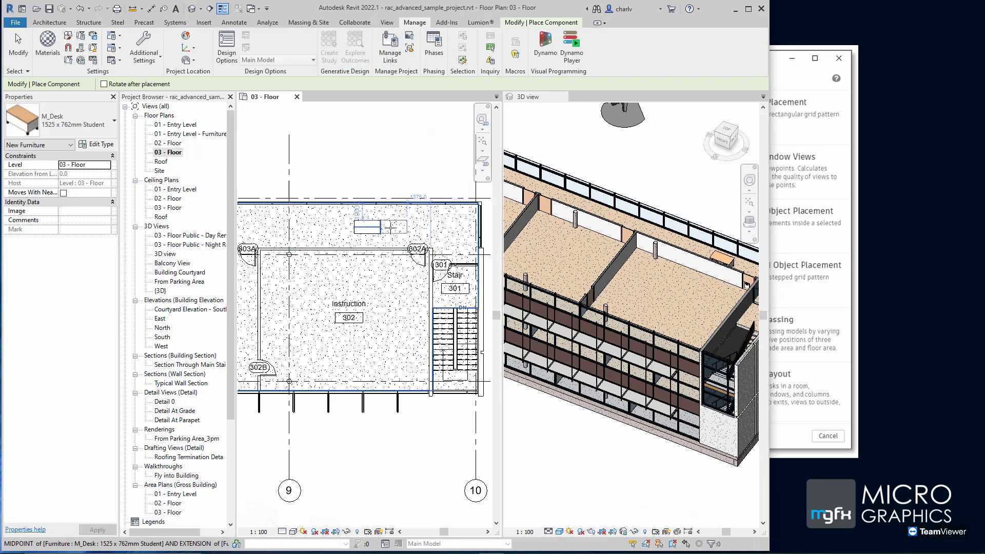
pyautogui.press('Escape')
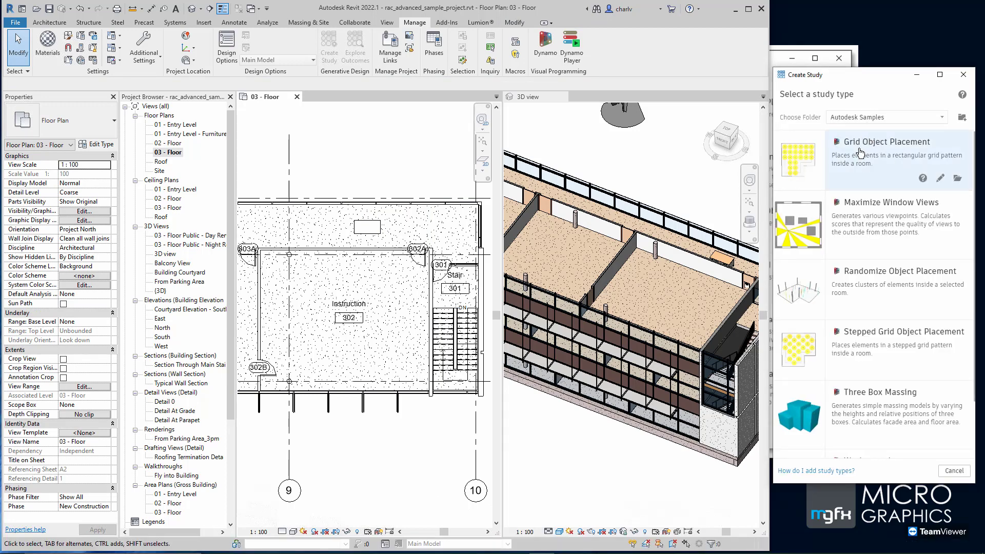
pyautogui.click(864, 147)
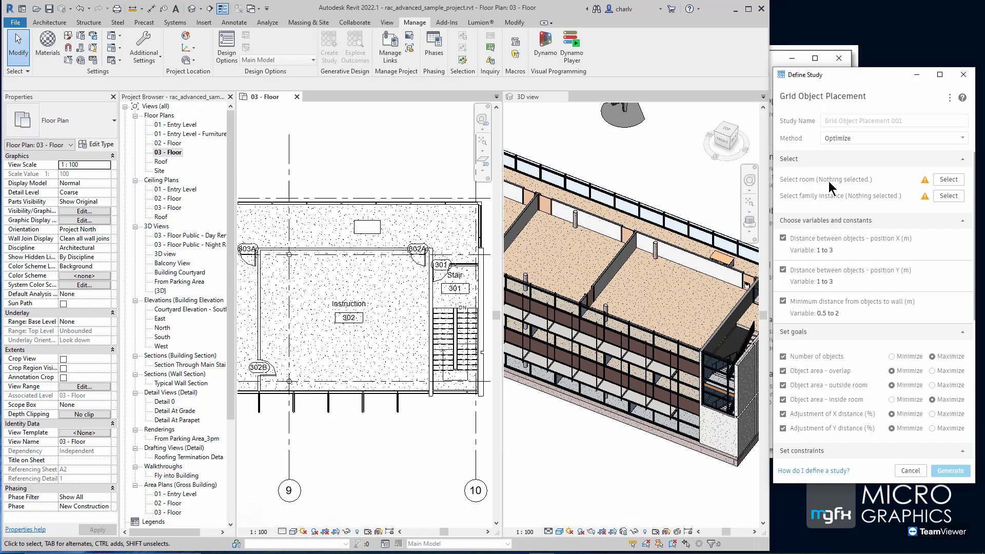
# Assign Instruction room 302 as the study's room and the placed student desk as its family instance.
pyautogui.click(937, 187)
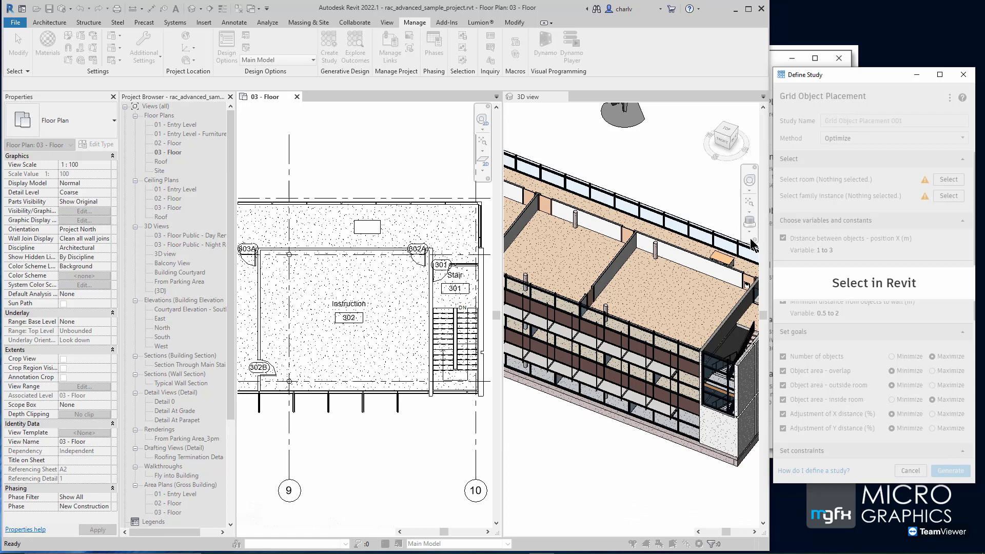
pyautogui.click(379, 286)
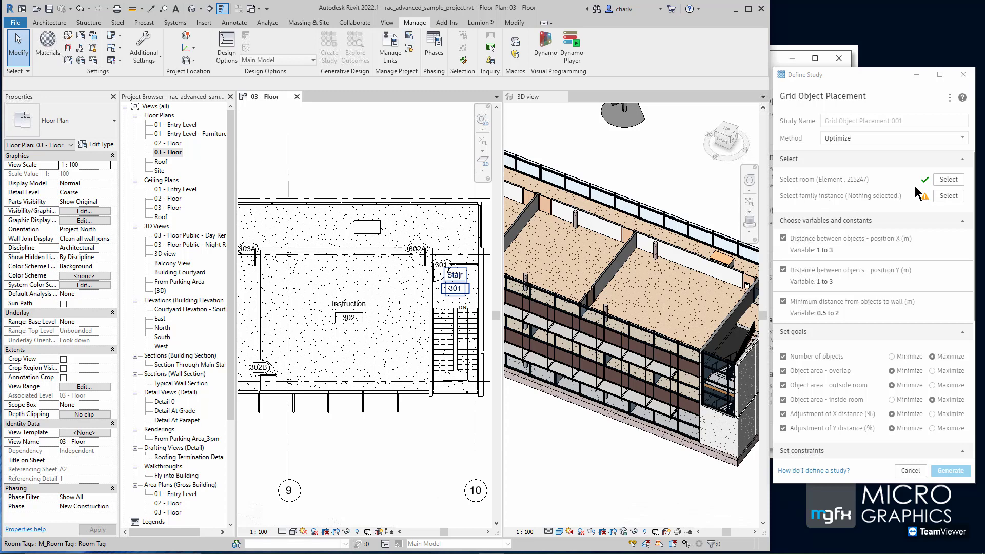
pyautogui.click(948, 197)
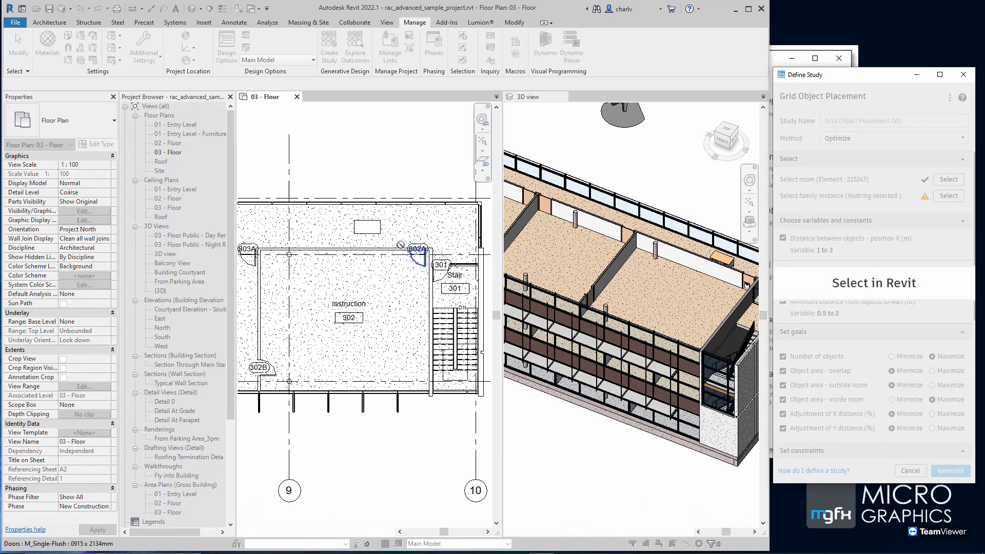
pyautogui.click(368, 232)
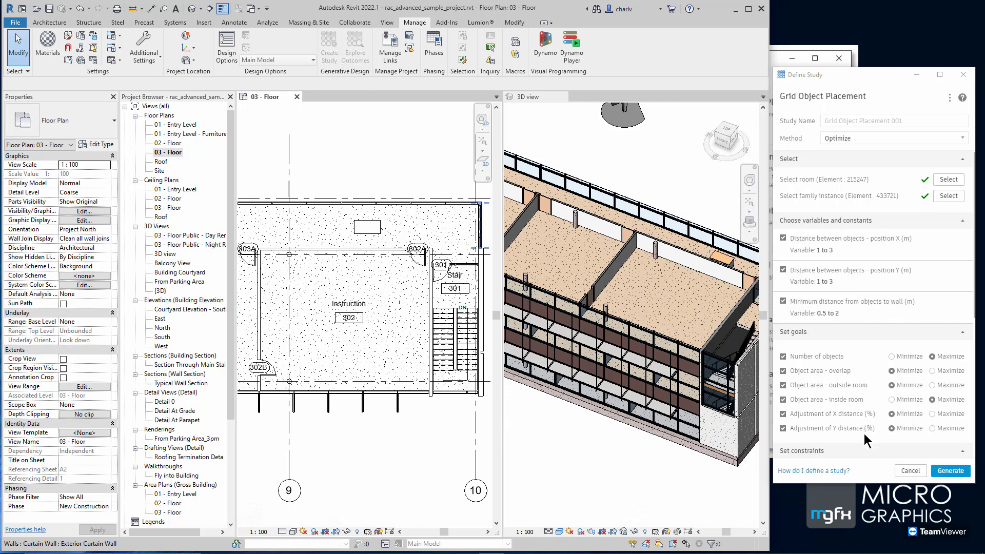
# Set the study's number of generations to 5 and generate the outcomes.
pyautogui.scroll(-3, 846, 398)
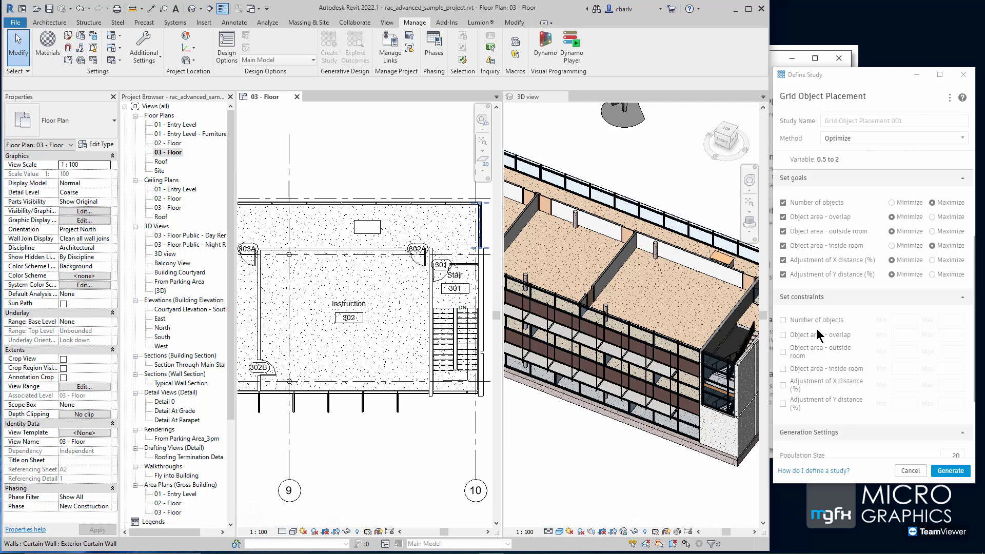
pyautogui.scroll(-3, 872, 341)
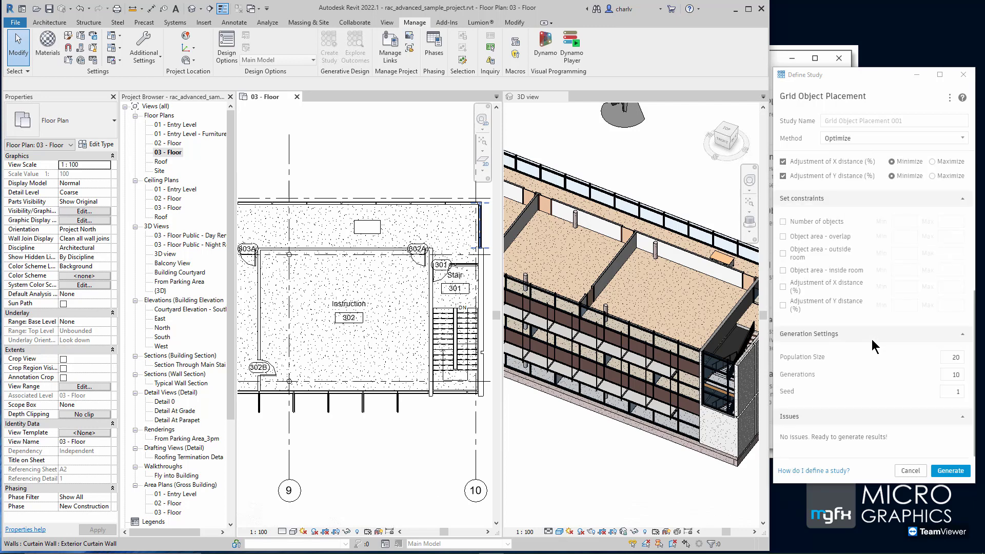
pyautogui.click(948, 374)
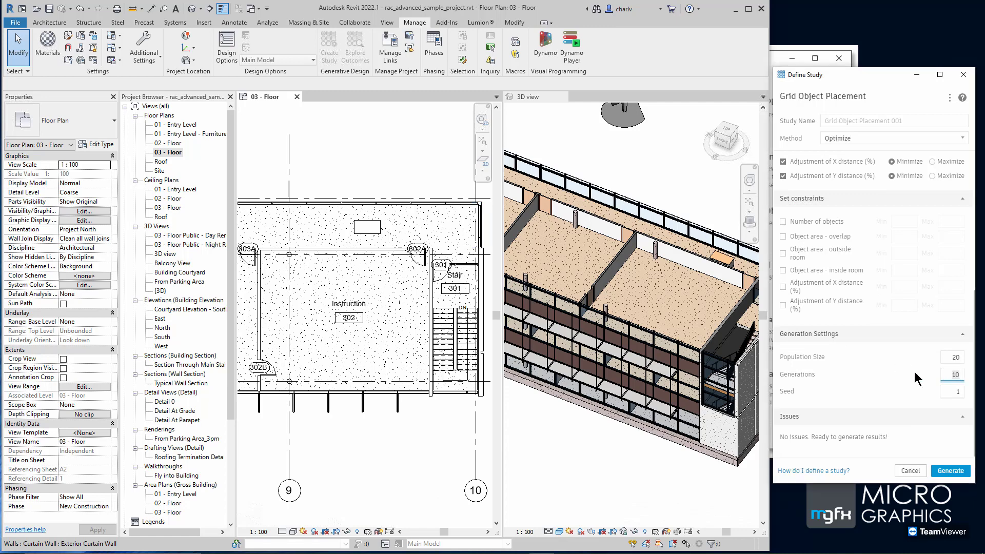
pyautogui.write('5')
pyautogui.click(949, 471)
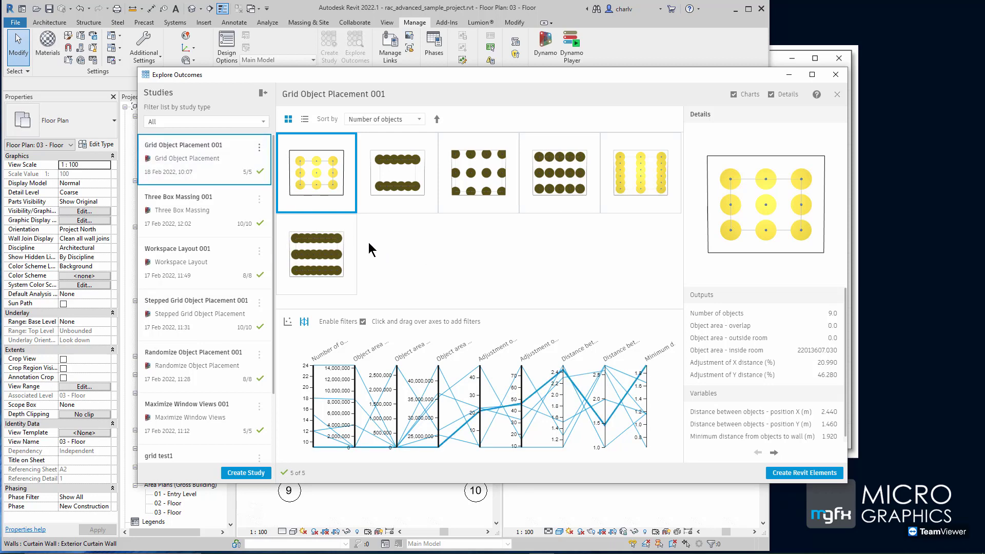
# Compare the details of the first three Grid Object Placement outcomes, ending on the three-by-three grid.
pyautogui.click(400, 181)
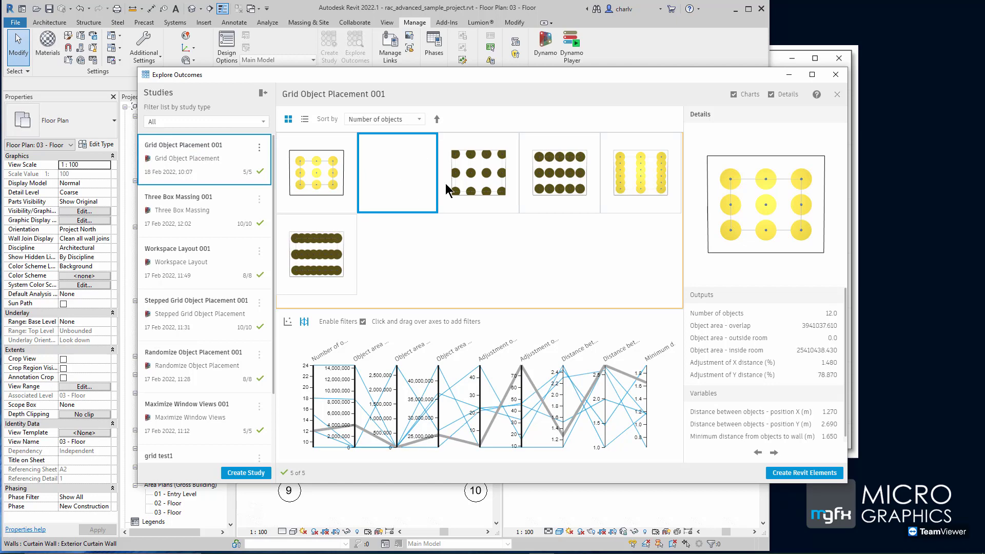
pyautogui.click(471, 177)
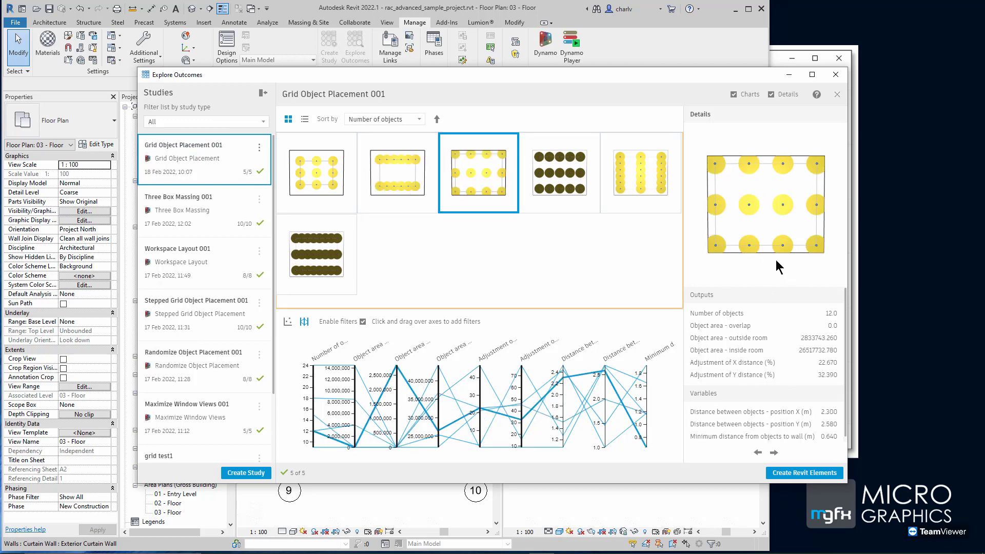
pyautogui.click(329, 188)
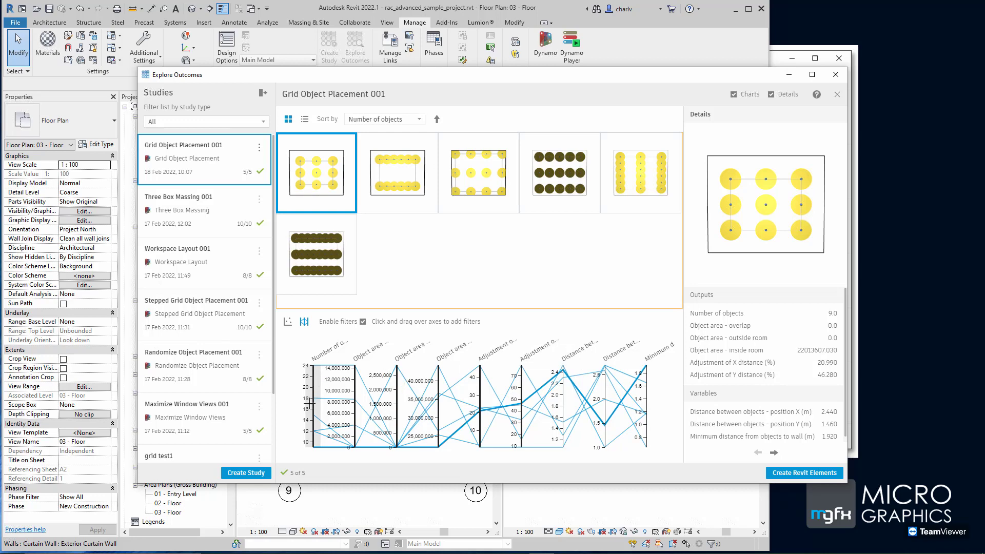
# Filter the outcomes to about 17 to 24 objects, clear the filter, and inspect the outcome with two rows of desks.
pyautogui.moveTo(312, 408); pyautogui.dragTo(313, 365)
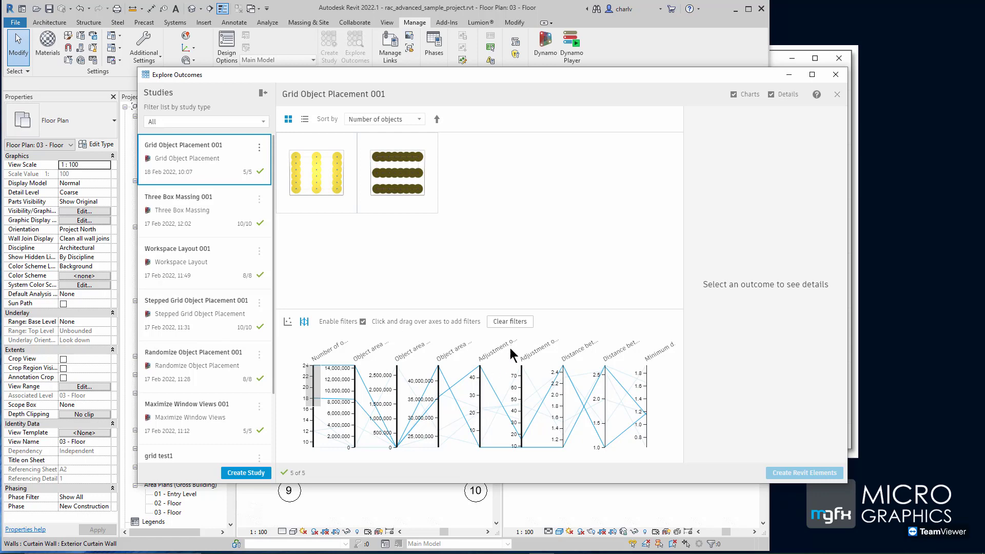
pyautogui.click(510, 321)
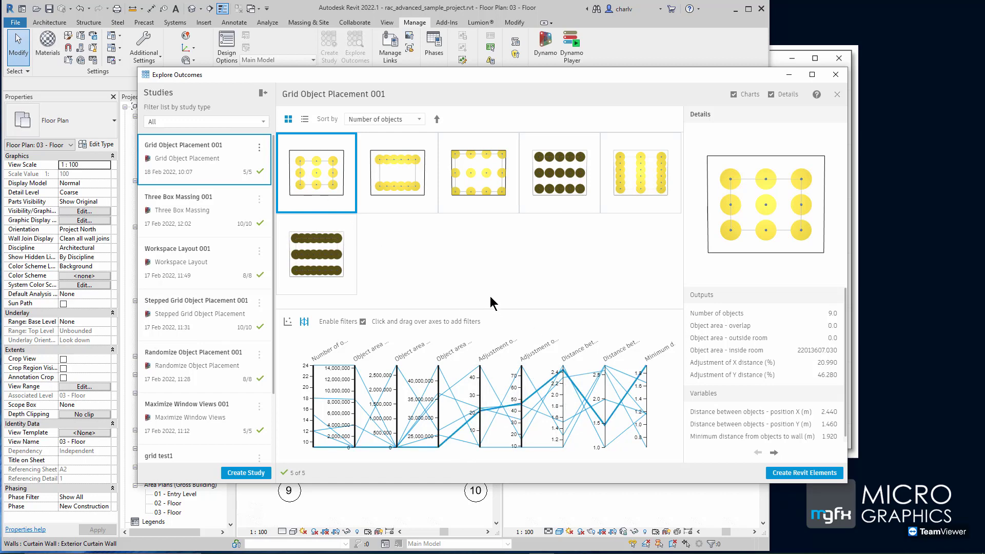
pyautogui.click(405, 186)
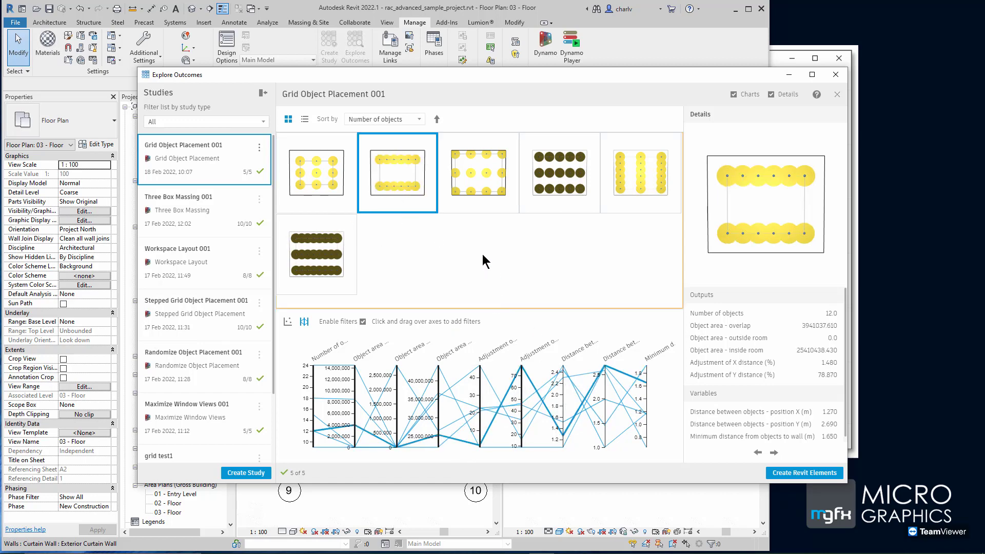
# Create Revit elements from the three-by-three grid outcome and close the Explore Outcomes window.
pyautogui.click(322, 174)
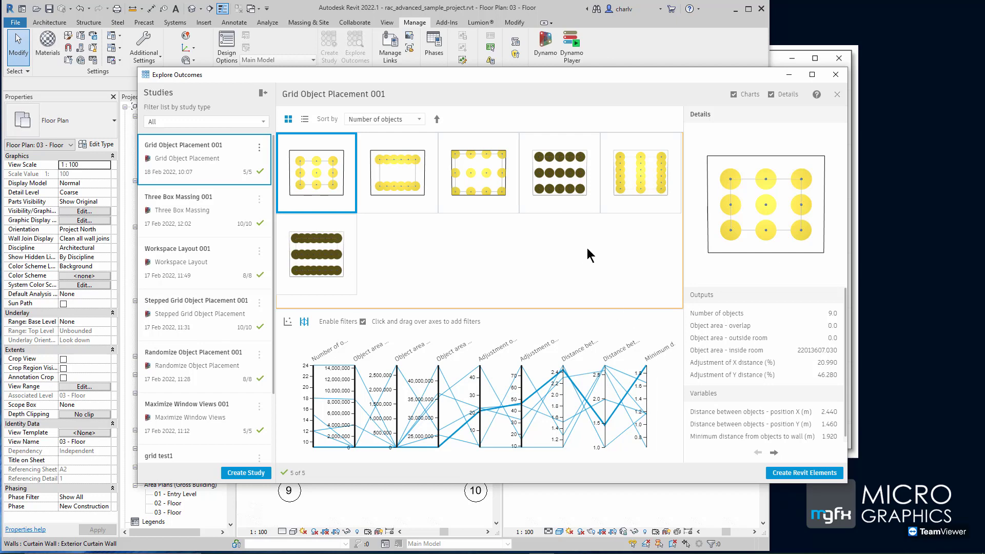
pyautogui.click(794, 473)
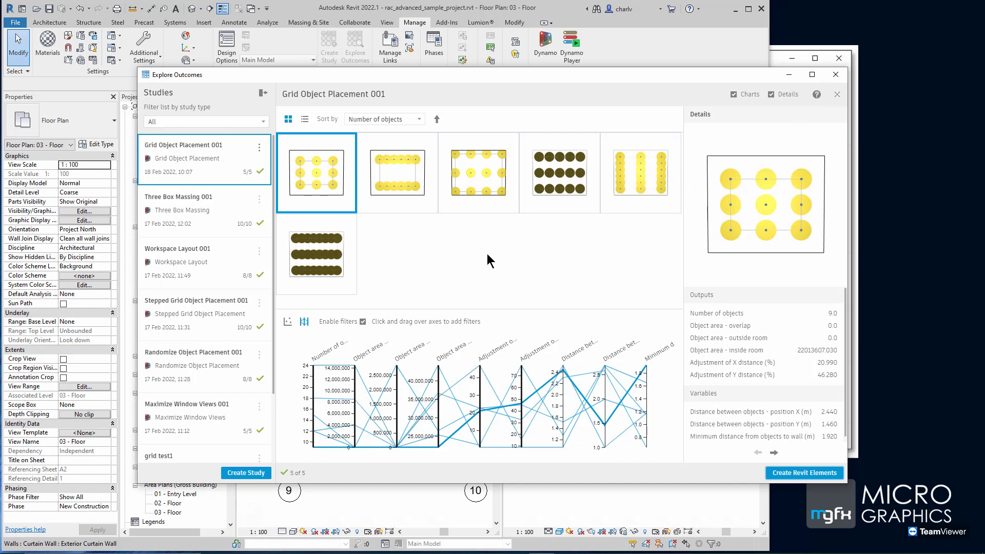
pyautogui.click(836, 75)
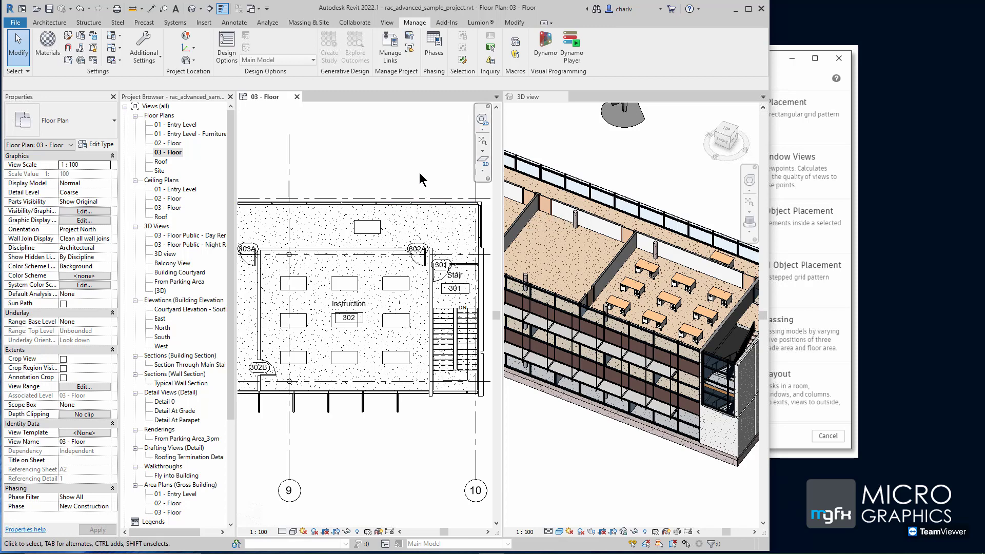
# Undo the creation of the desk grid in Instruction room 302.
pyautogui.hotkey('ctrl', 'z')
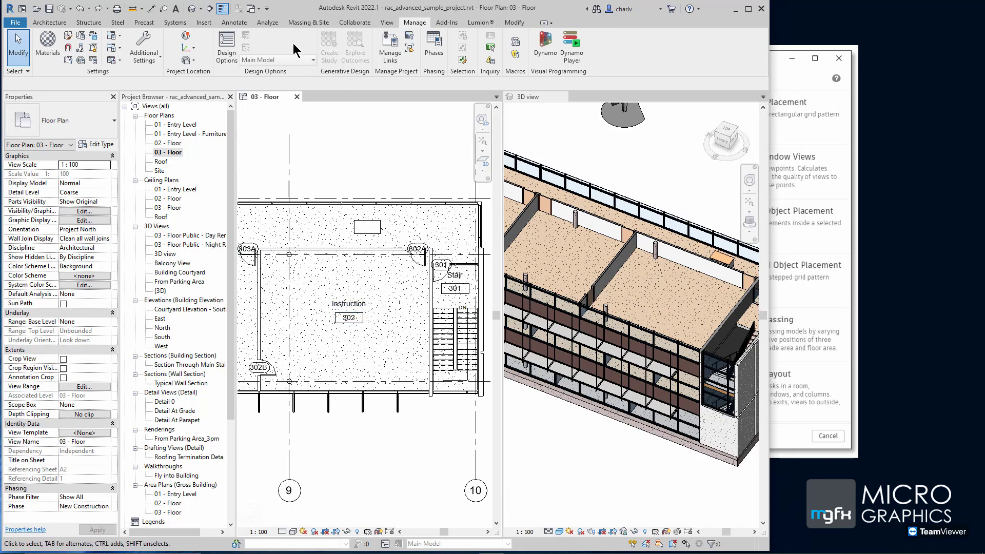
pyautogui.click(303, 22)
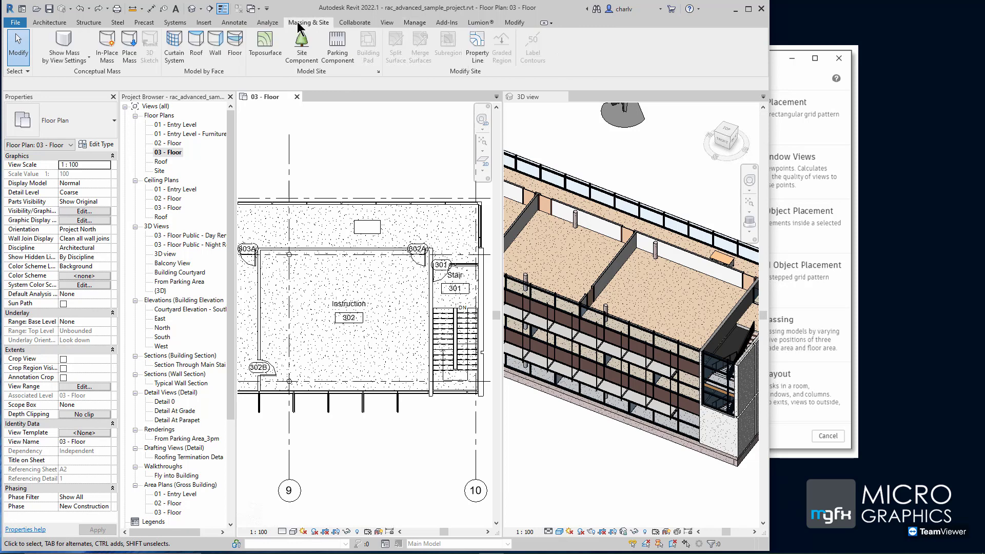
pyautogui.click(414, 23)
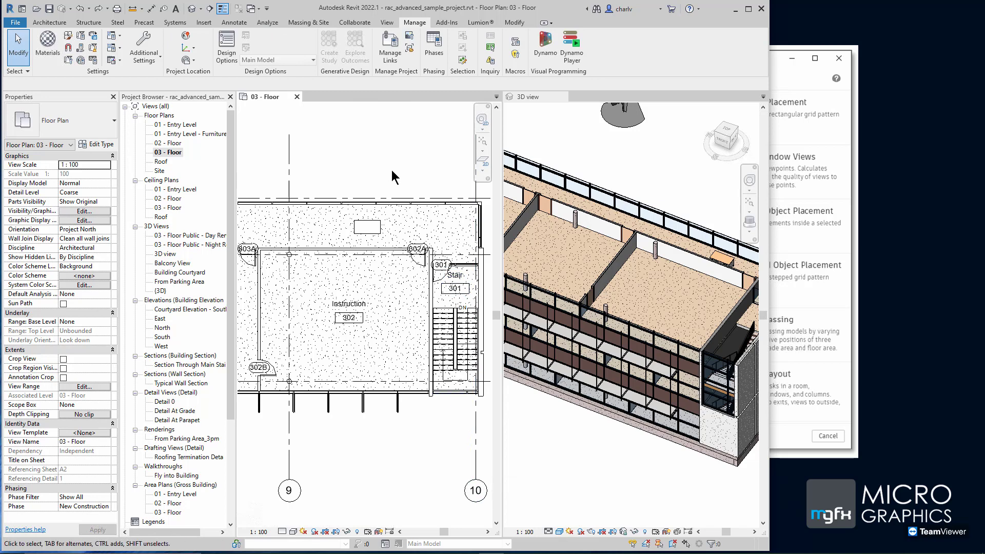
# Return to the Explore Outcomes window and inspect the twelve-object outcome arranged in three rows of four.
pyautogui.moveTo(452, 551)
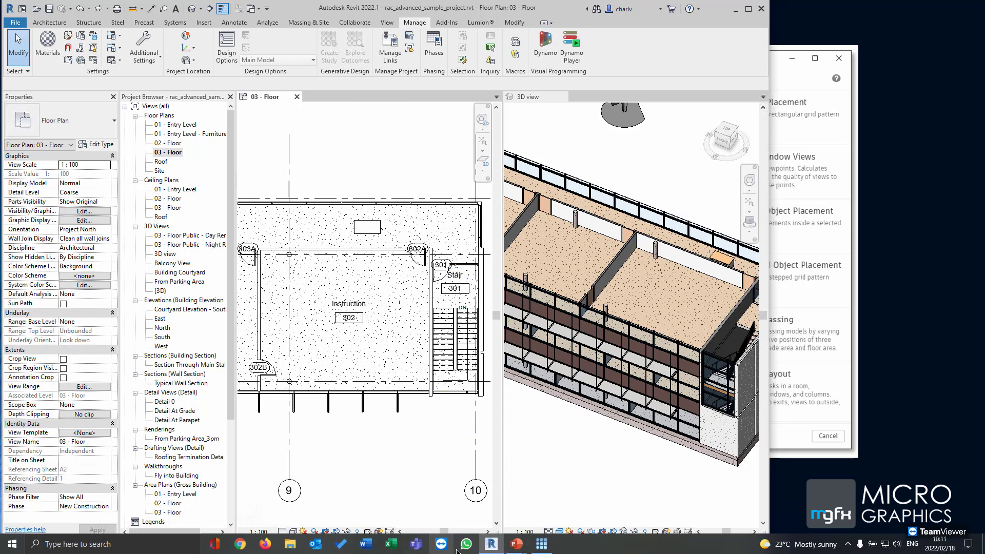
pyautogui.click(541, 545)
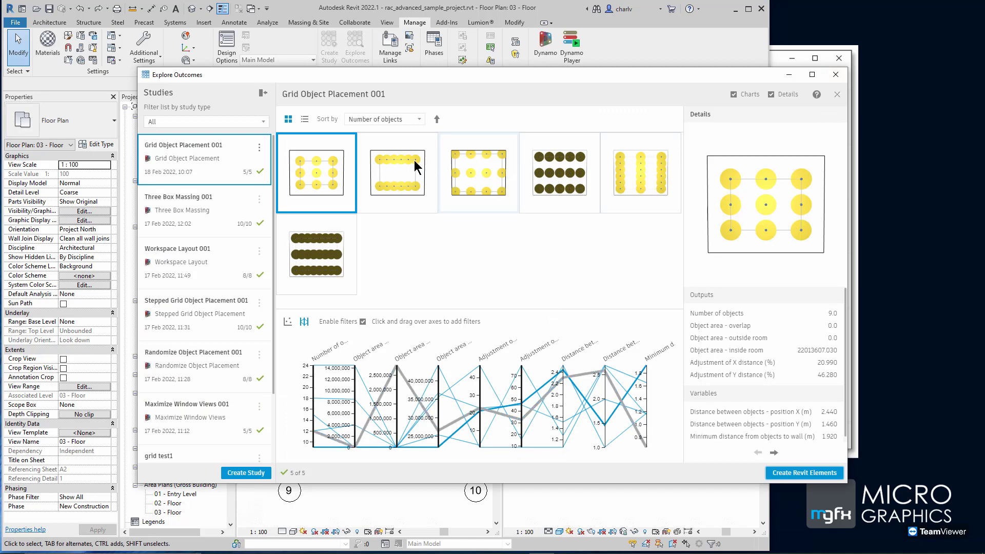
pyautogui.click(465, 170)
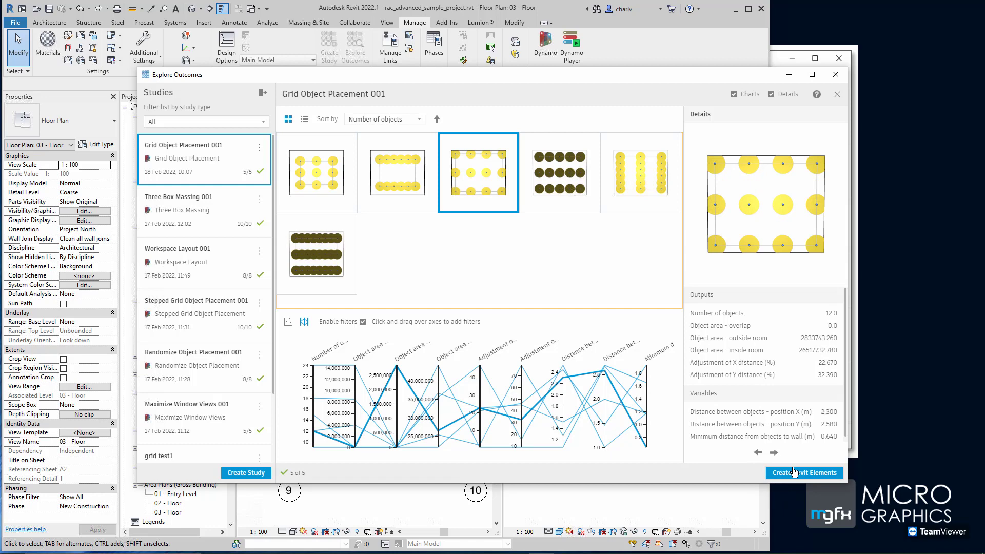
# Close the Explore Outcomes window and begin creating another generative design study.
pyautogui.click(835, 75)
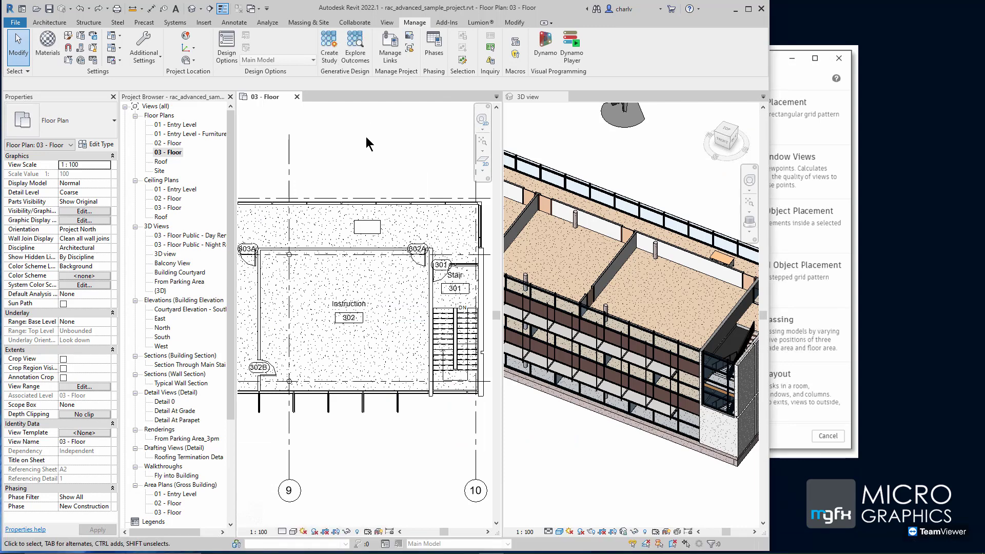
pyautogui.click(329, 51)
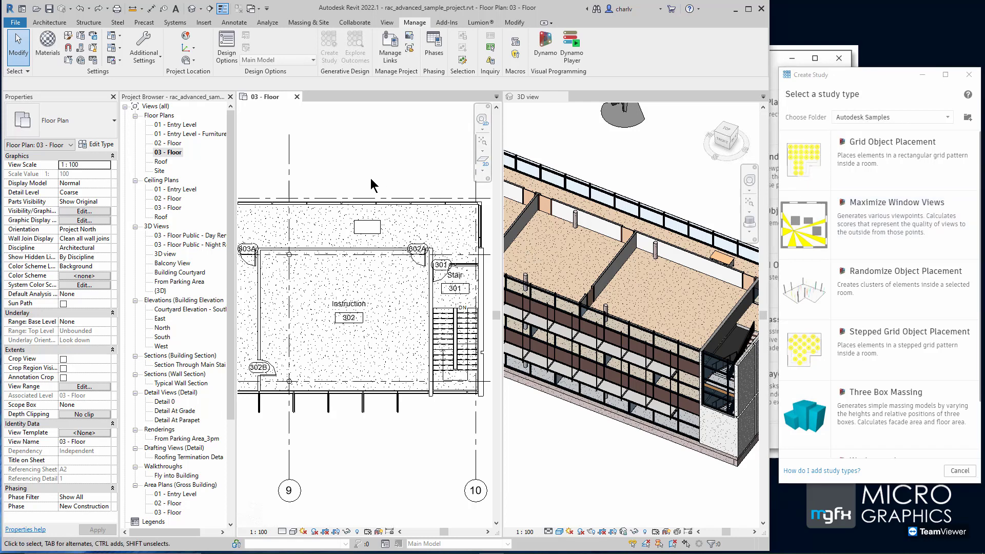
# Move the student desk from the corridor into Instruction room 302, beside the room tag.
pyautogui.click(362, 228)
pyautogui.moveTo(362, 228); pyautogui.dragTo(383, 309)
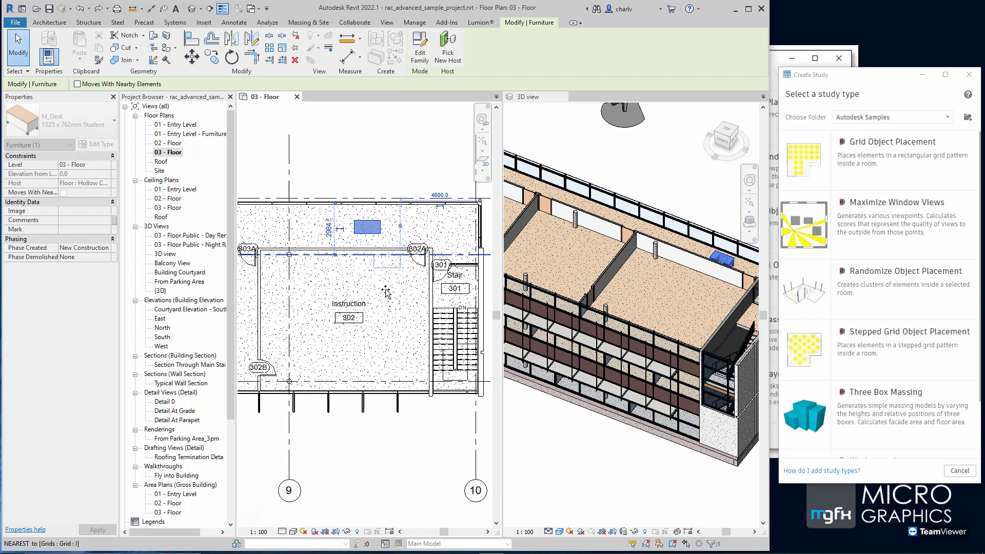
pyautogui.click(383, 154)
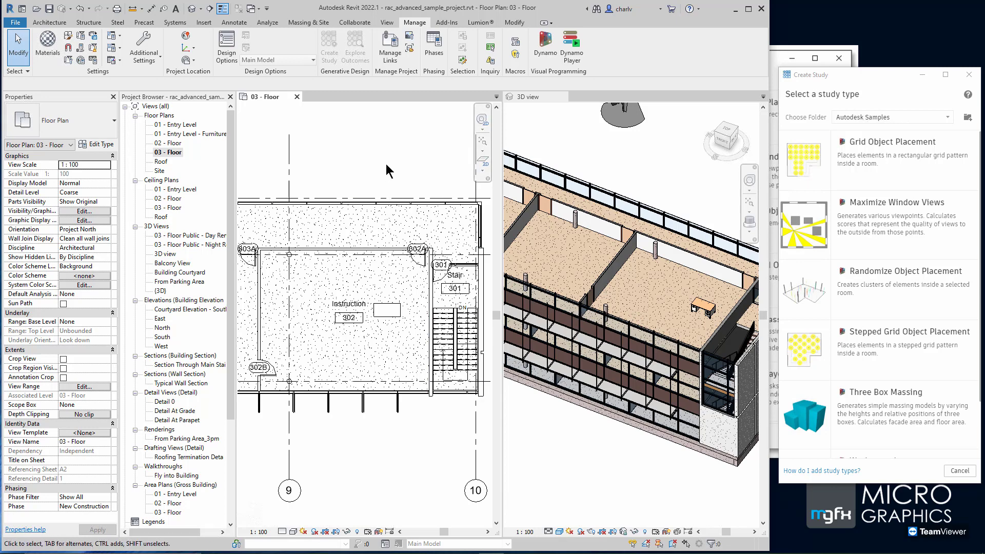
# Choose the Maximize Window Views study type and assign the student desk as the element to calculate the view from.
pyautogui.click(861, 210)
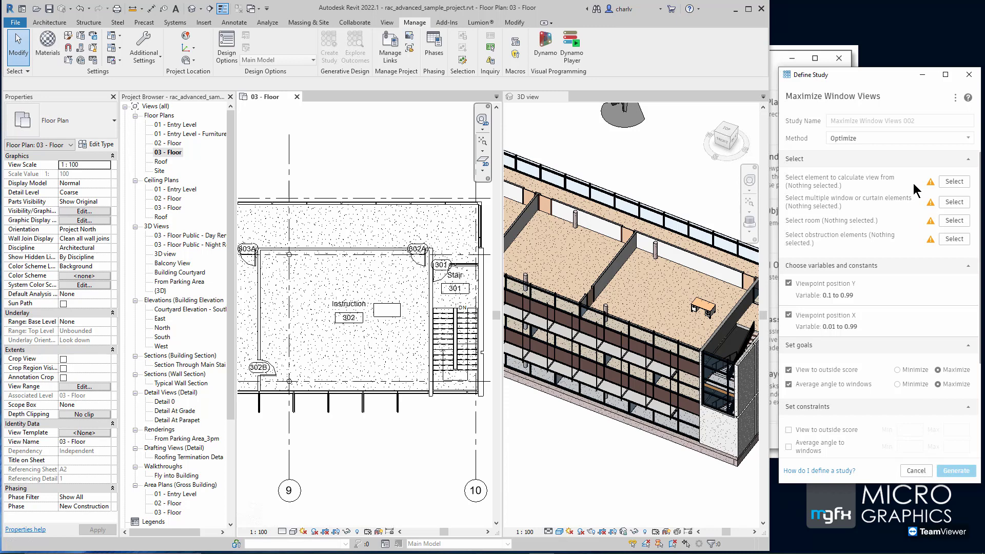
pyautogui.click(954, 183)
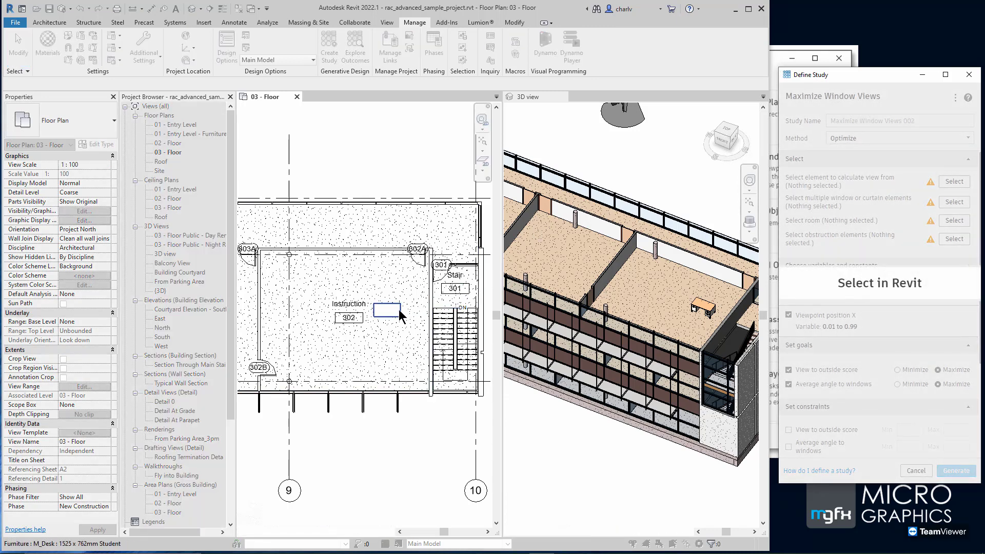
pyautogui.click(399, 310)
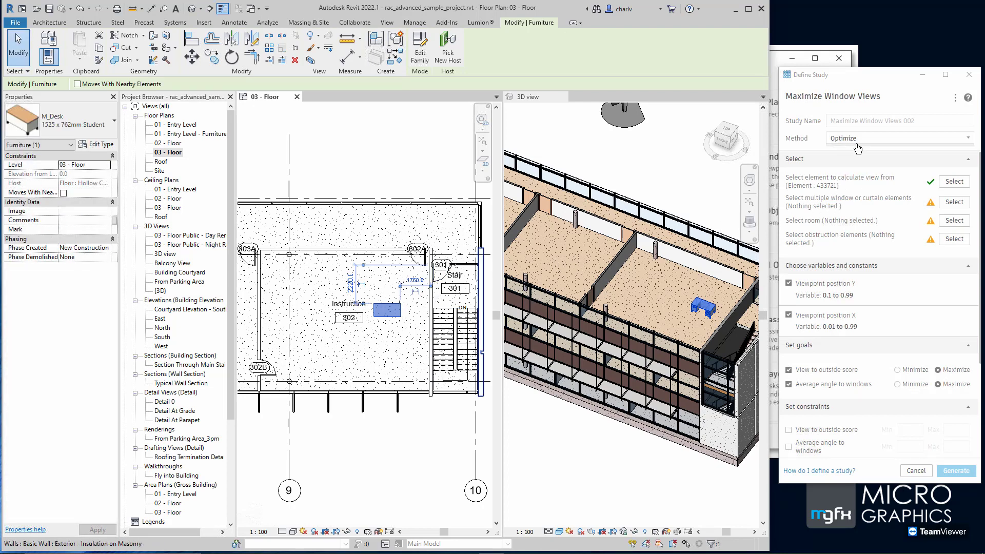
# Assign the five glazed curtain panels along room 302's exterior wall as the window elements and Instruction room 302 as the study's room.
pyautogui.click(954, 201)
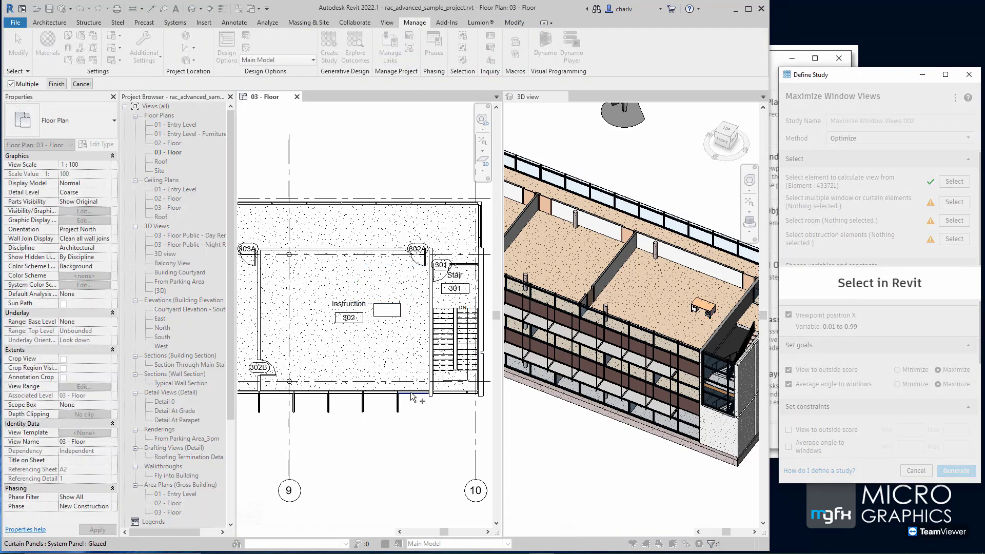
pyautogui.click(412, 397)
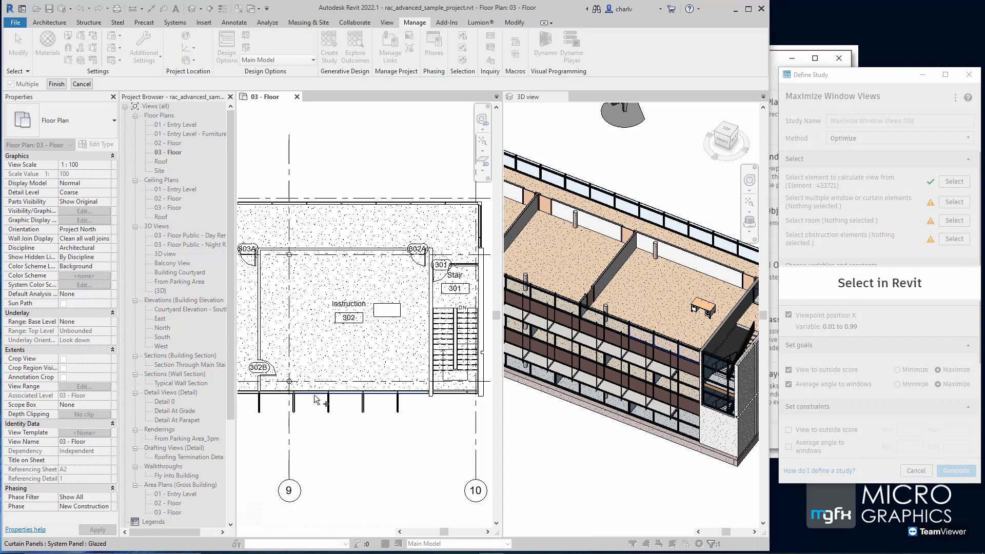
pyautogui.click(283, 395)
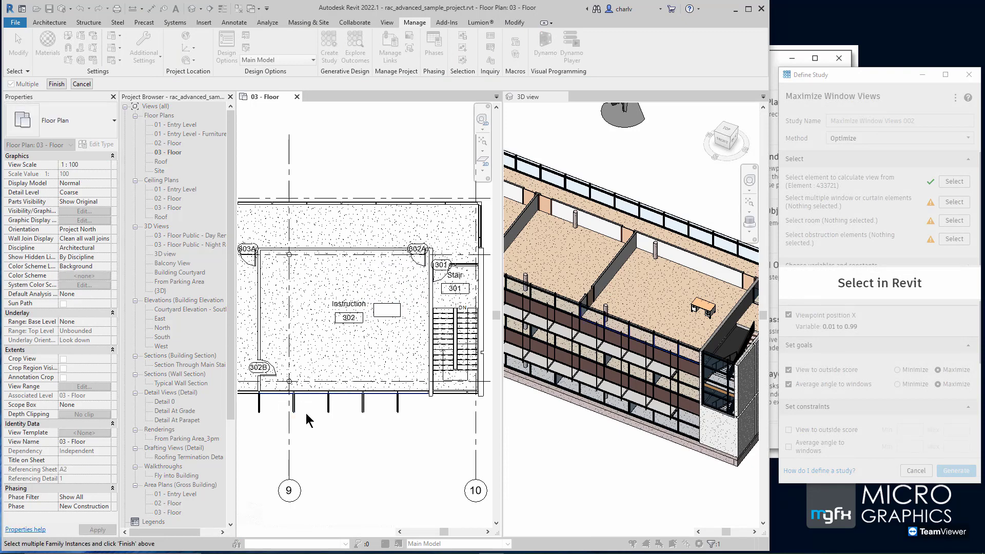
pyautogui.scroll(1, 305, 413)
pyautogui.scroll(1, 320, 418)
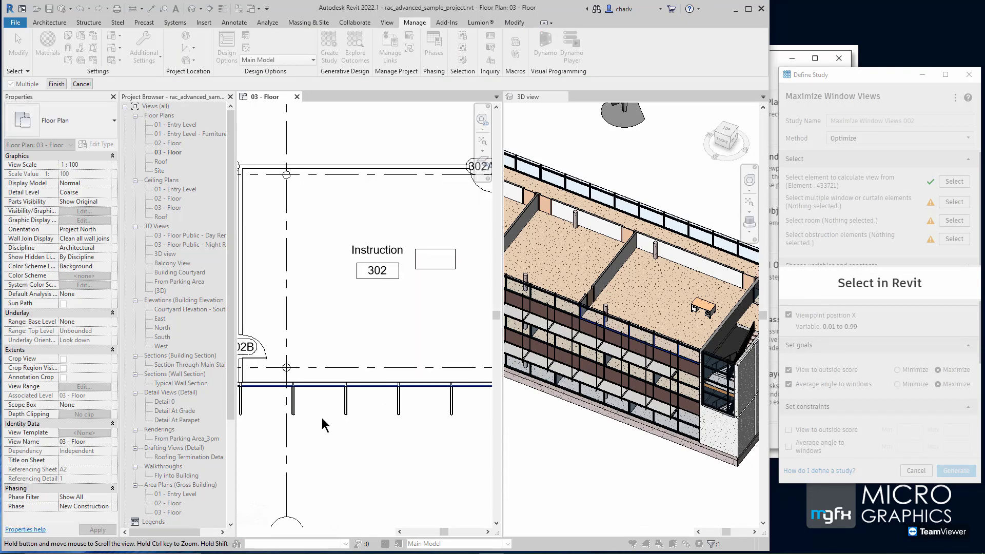
pyautogui.scroll(-1, 322, 422)
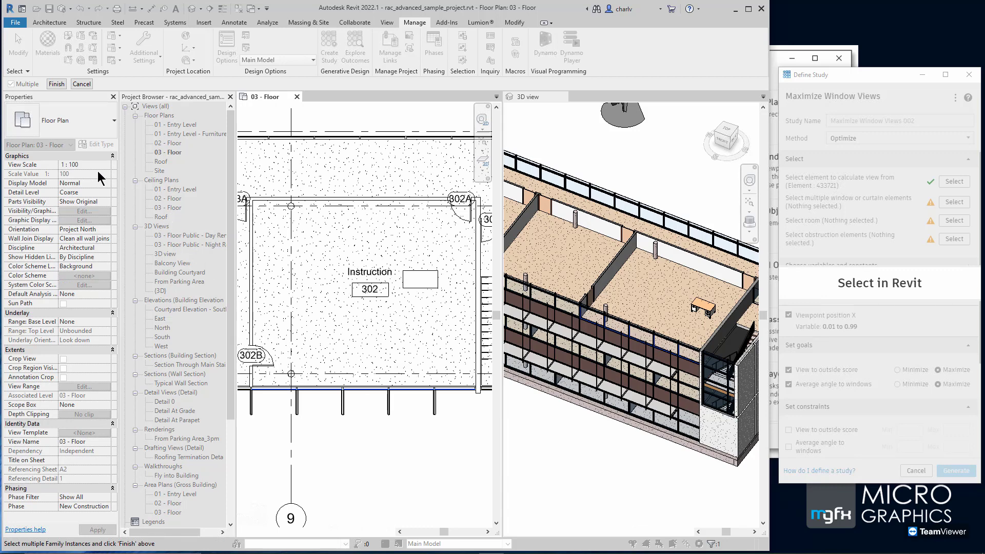
pyautogui.click(56, 85)
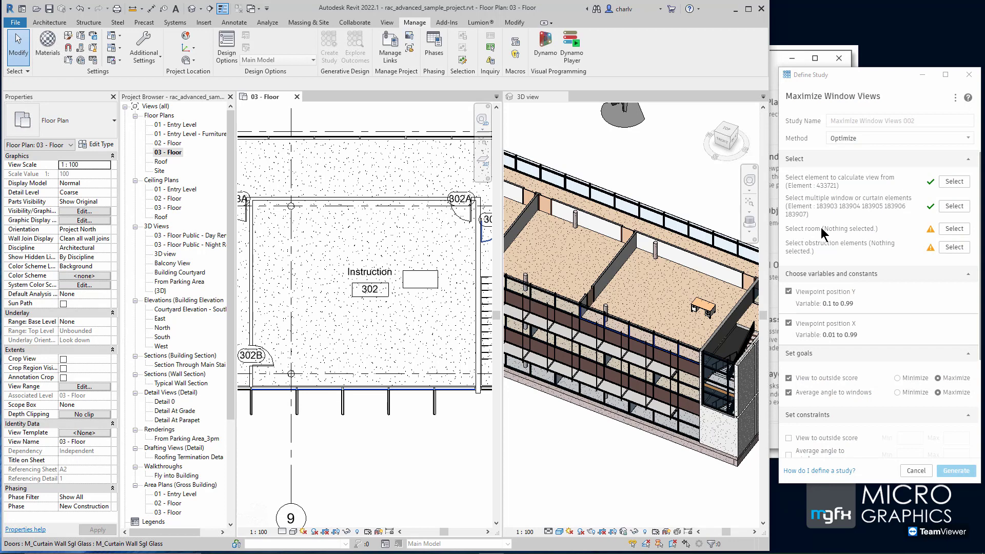
pyautogui.click(947, 230)
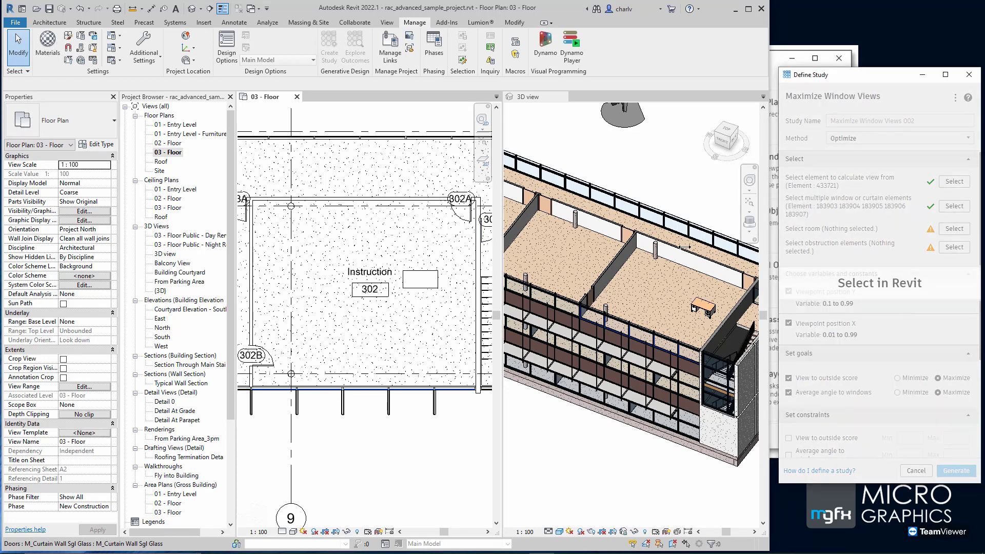
pyautogui.click(402, 258)
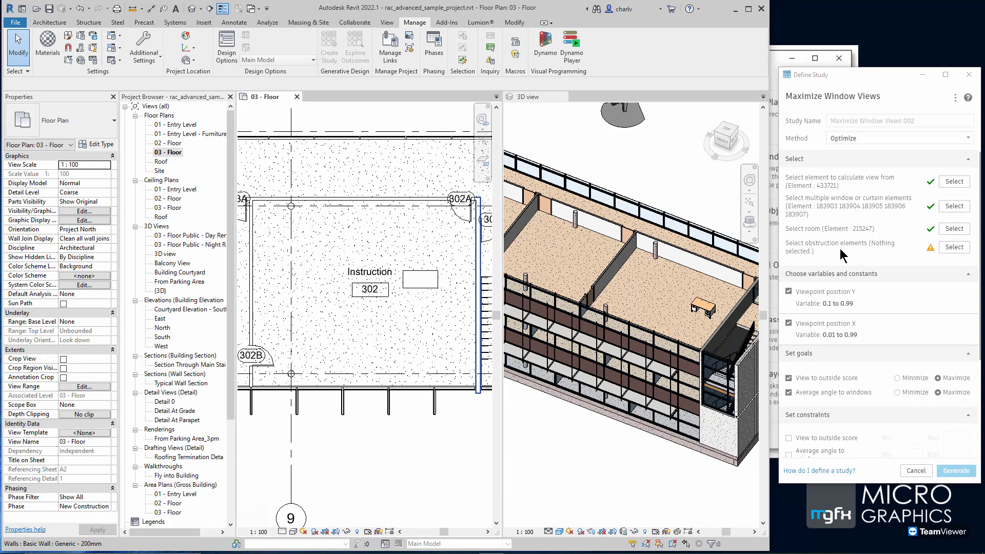
# Assign room 302's three solid walls, the five exterior fins and the grid 9 column nearest the windows as the study's obstruction elements.
pyautogui.click(954, 247)
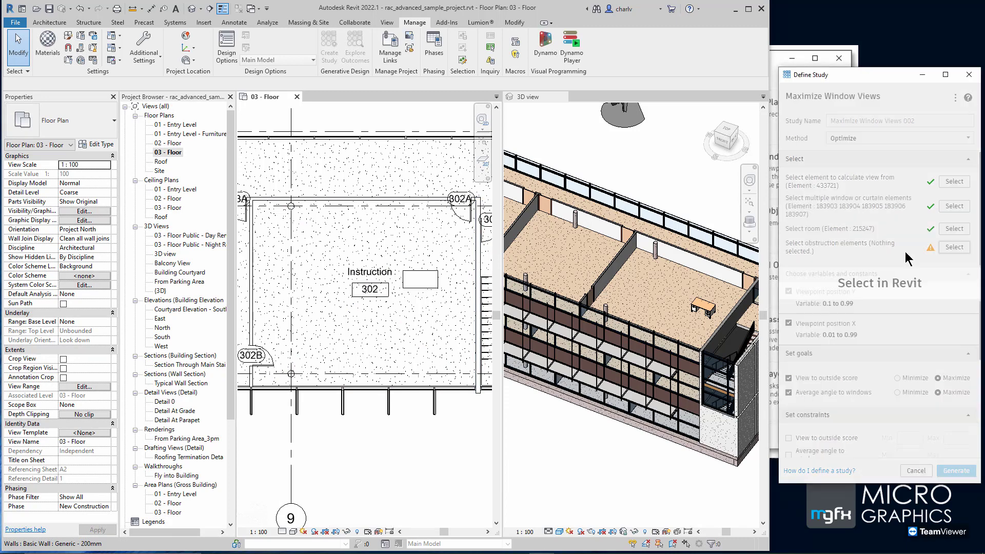
pyautogui.click(479, 280)
pyautogui.click(385, 204)
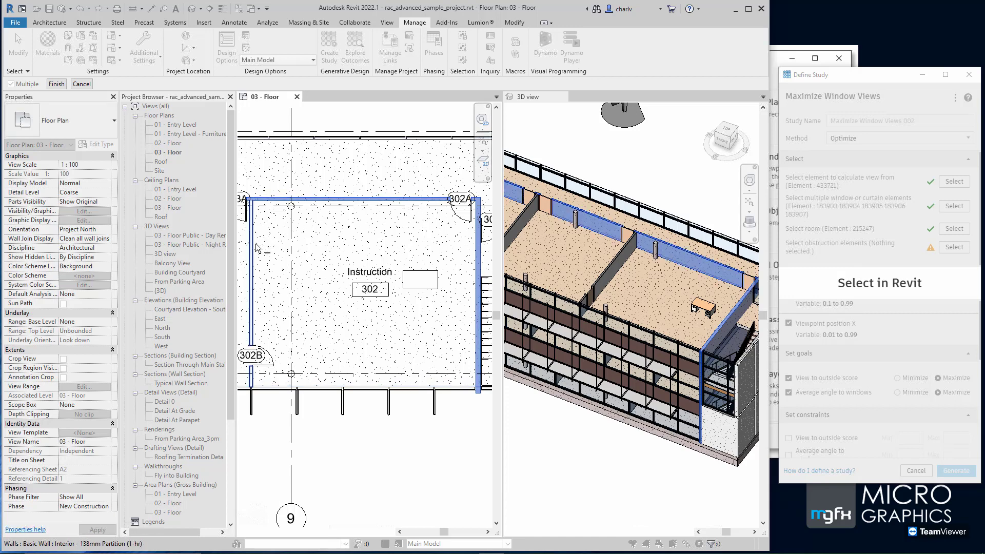
pyautogui.click(251, 413)
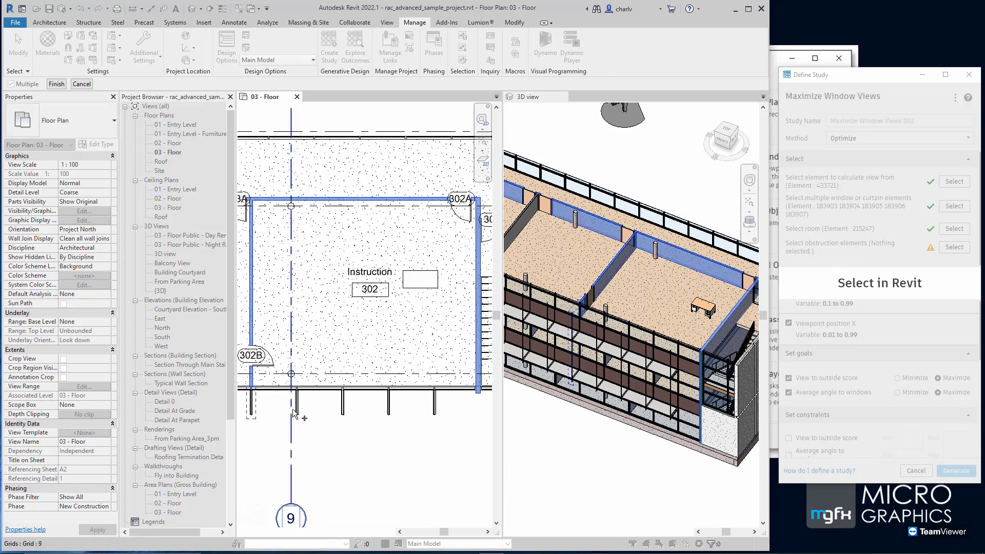
pyautogui.click(297, 411)
pyautogui.click(343, 410)
pyautogui.click(389, 410)
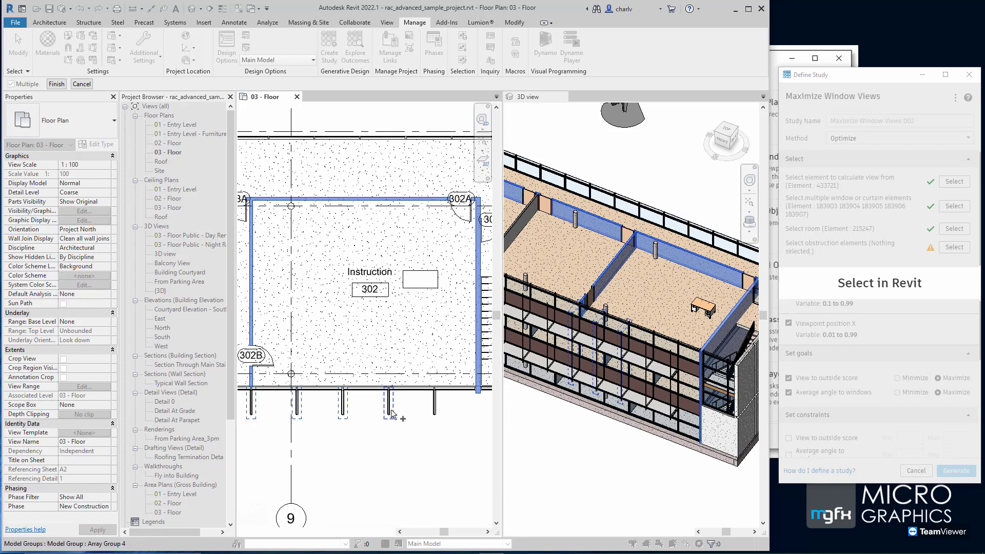
pyautogui.click(432, 409)
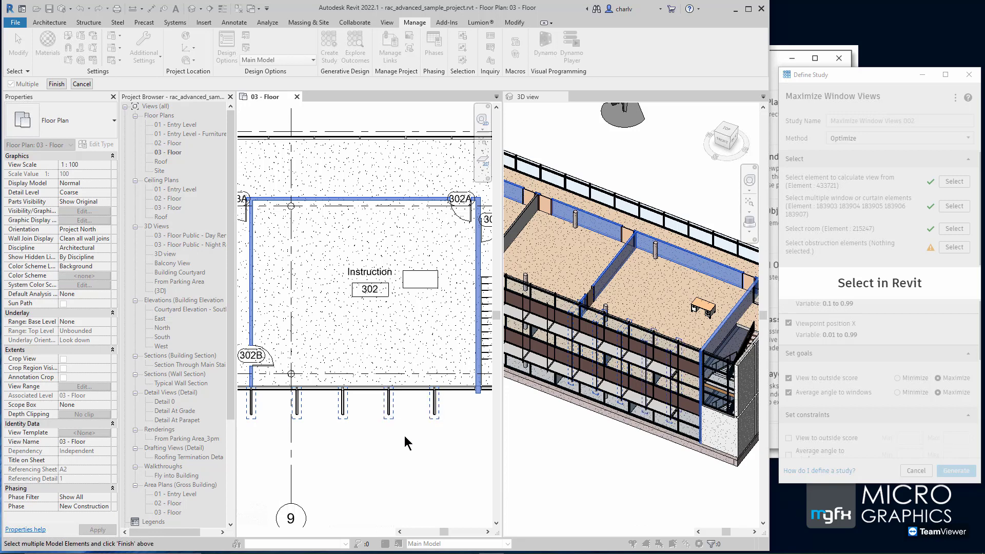
pyautogui.click(291, 374)
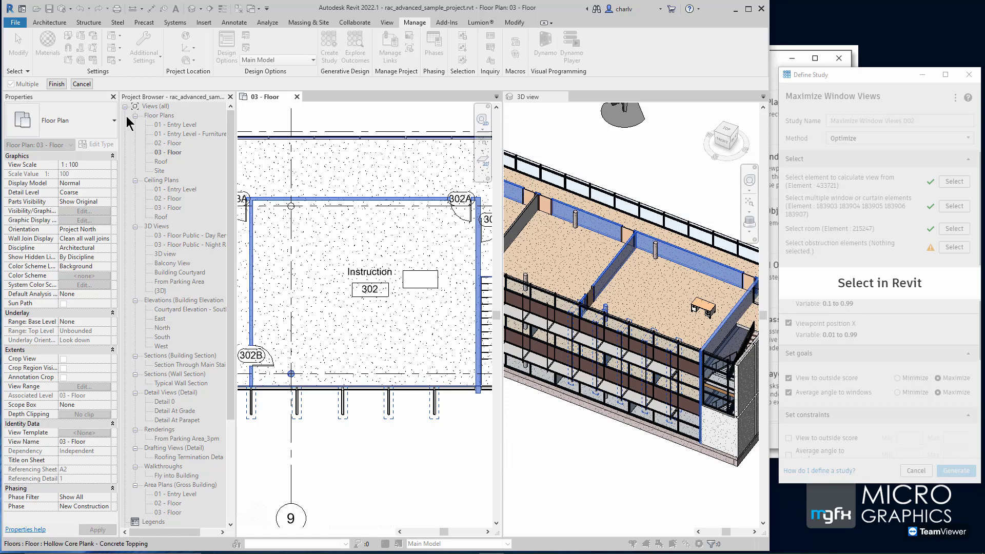
pyautogui.click(57, 85)
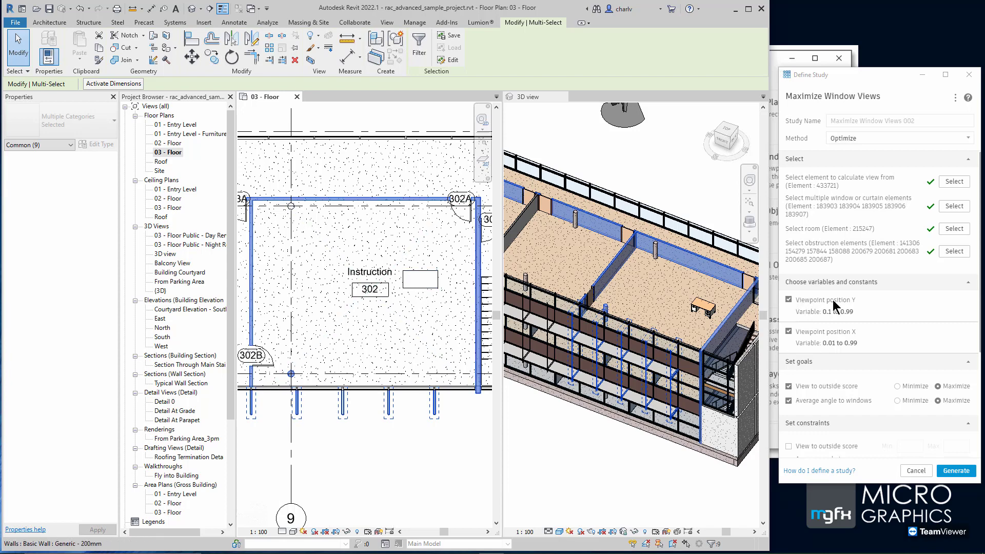
# Generate the Maximize Window Views study with the Optimize method, population size 20, 10 generations and seed 1.
pyautogui.scroll(-3, 850, 388)
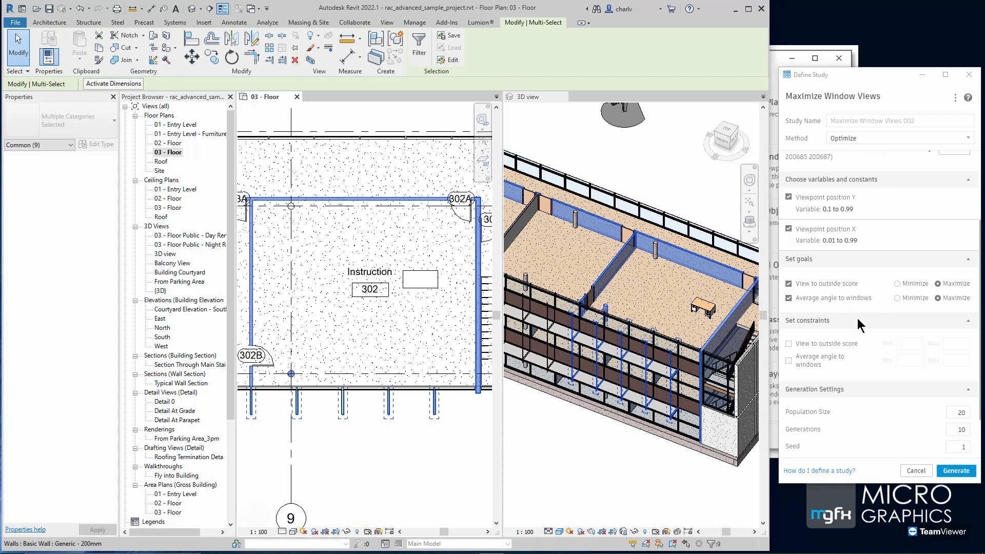
pyautogui.scroll(-2, 860, 386)
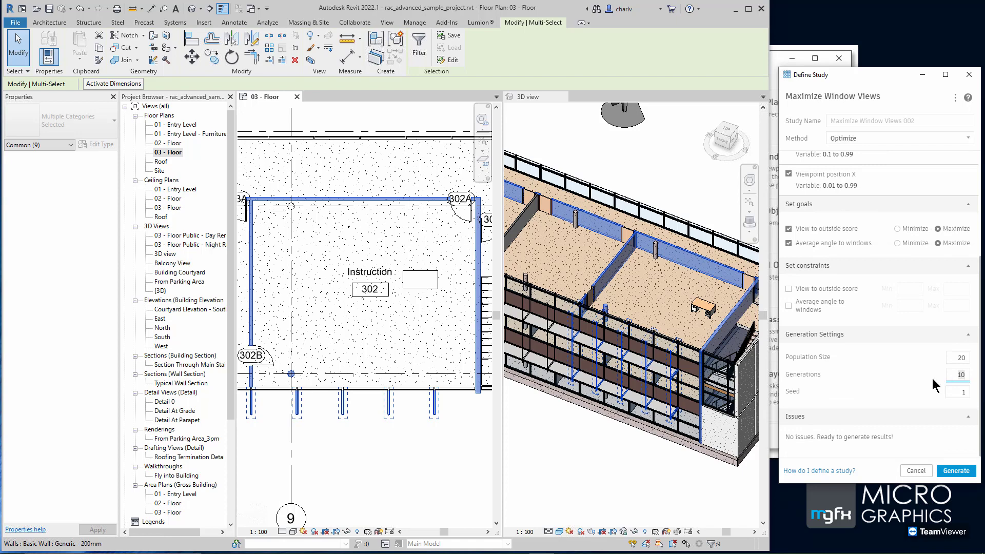
pyautogui.click(956, 472)
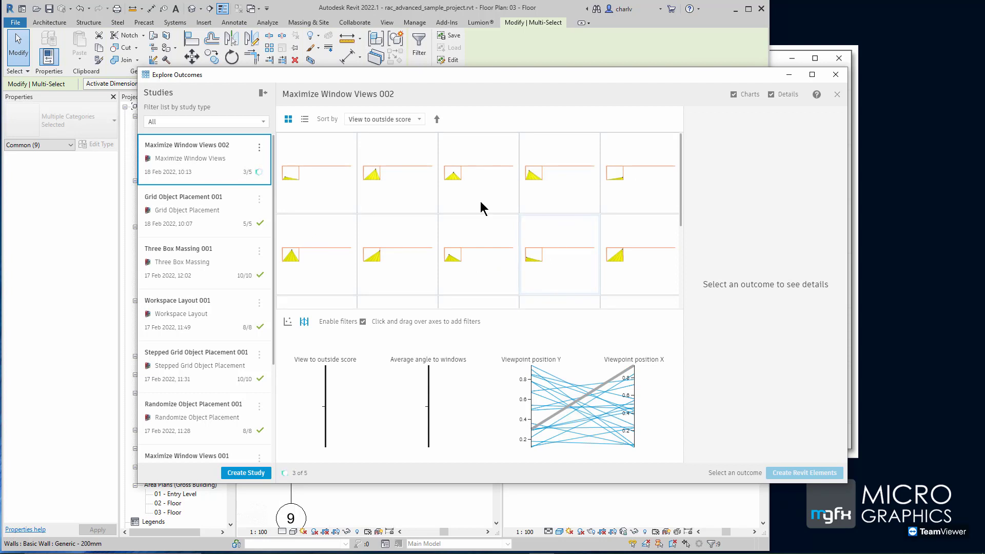
# Compare the first, second, third and fifth generated outcomes by desk position, view cone and viewpoint variables.
pyautogui.click(298, 170)
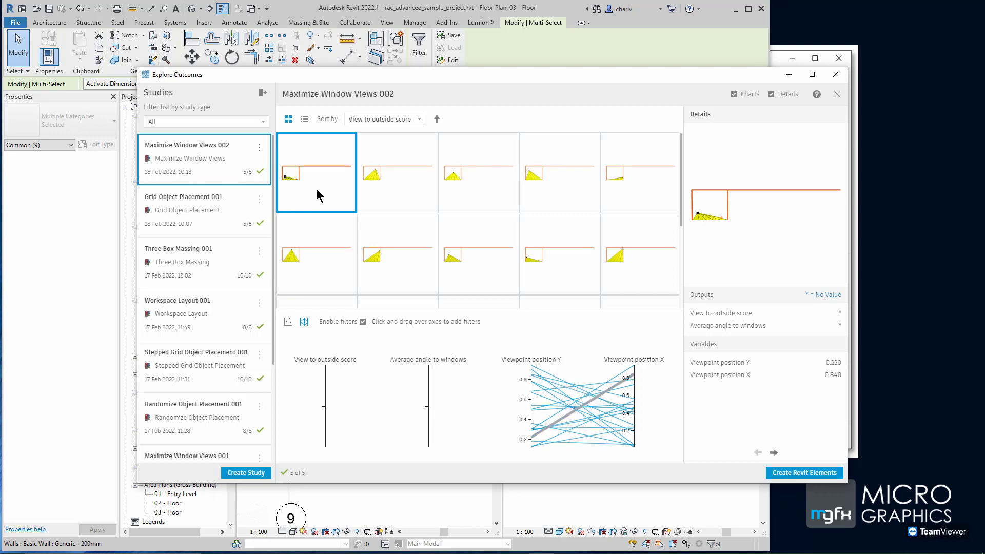
pyautogui.click(401, 188)
pyautogui.click(453, 194)
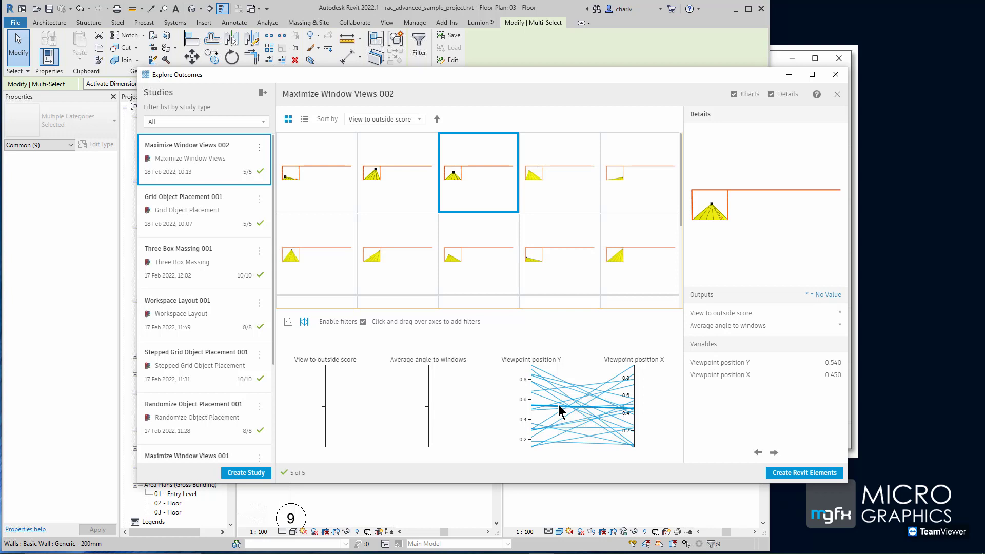
pyautogui.click(316, 187)
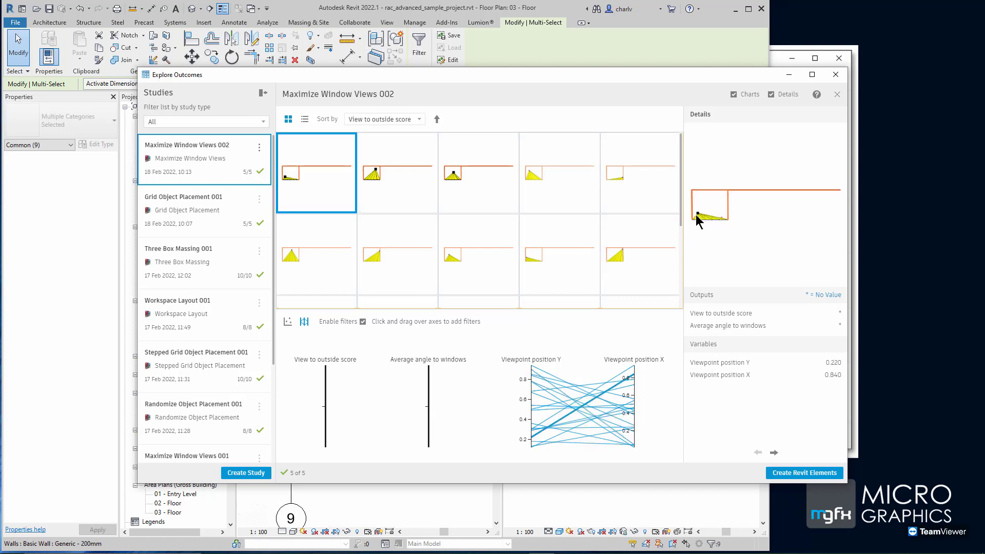
pyautogui.click(631, 188)
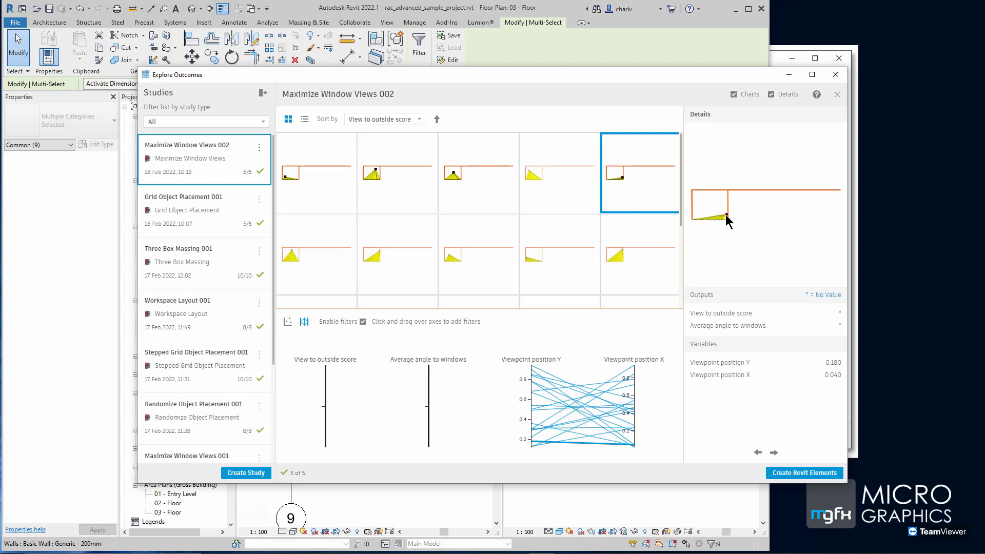
pyautogui.click(310, 180)
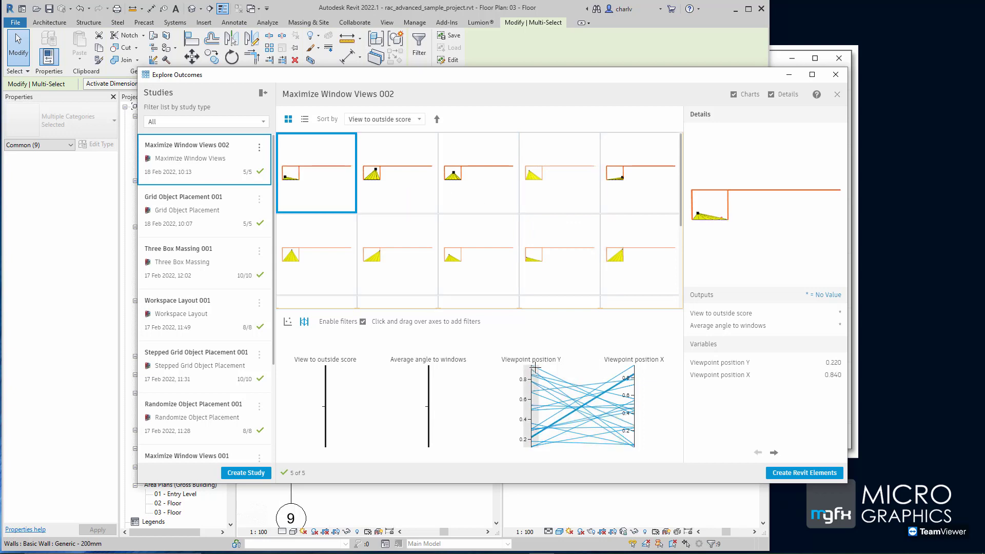
# Filter the outcomes to the highest Viewpoint position Y values, clear that filter, and filter to the lowest Y values instead.
pyautogui.moveTo(530, 379); pyautogui.dragTo(531, 366)
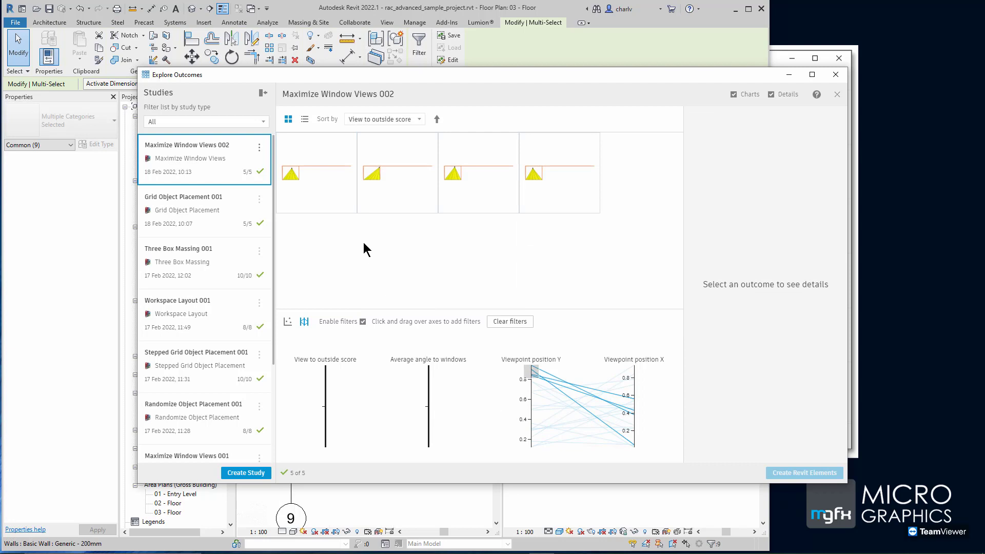
pyautogui.click(509, 321)
pyautogui.moveTo(530, 433); pyautogui.dragTo(534, 455)
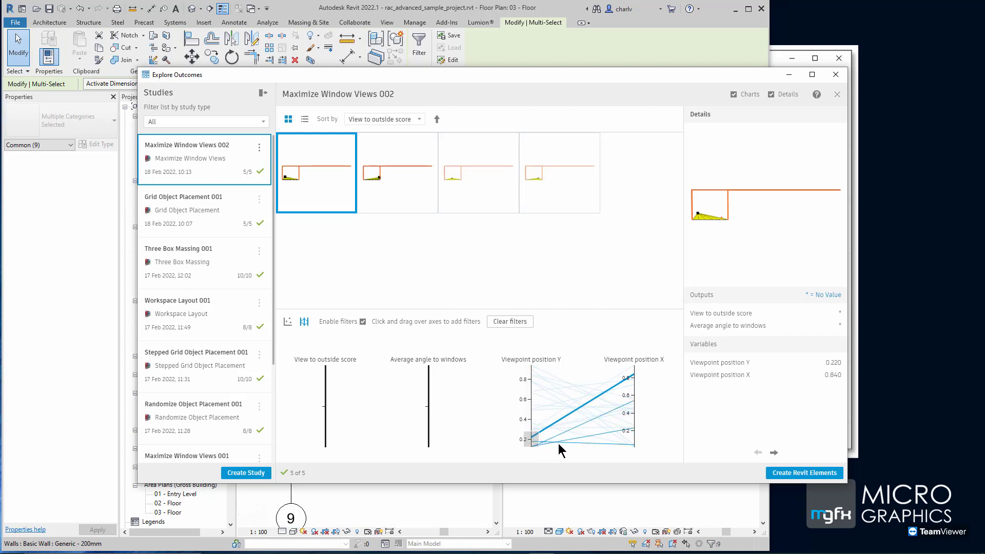
# Apply the filtered outcome with Viewpoint position Y 0.120 and X 0.540 to the model and select the repositioned desk in the plan.
pyautogui.click(398, 195)
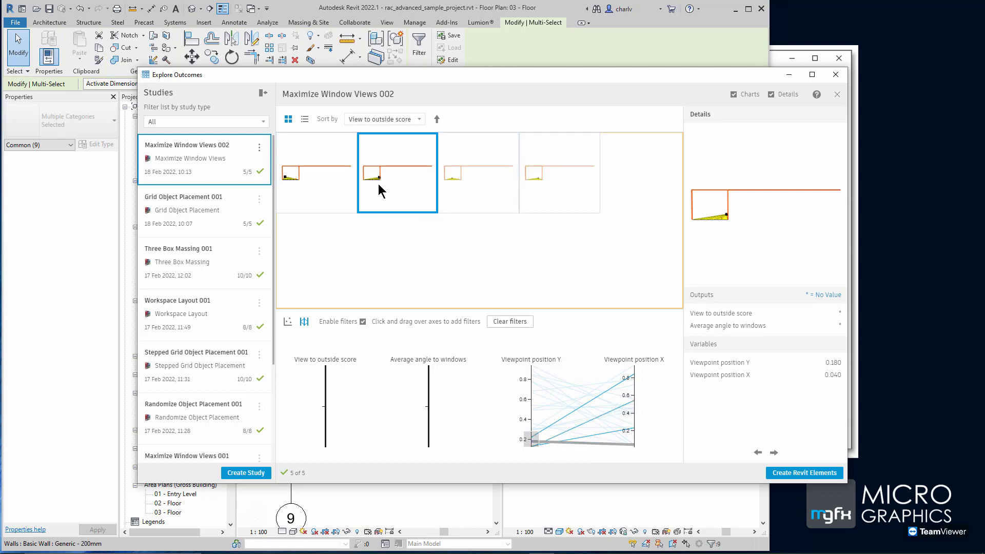
pyautogui.click(459, 198)
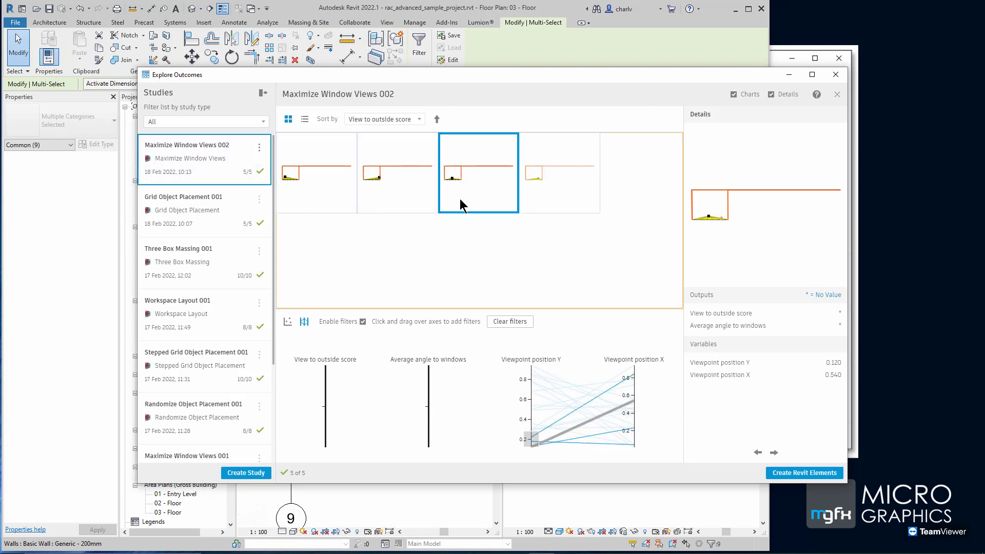
pyautogui.click(810, 474)
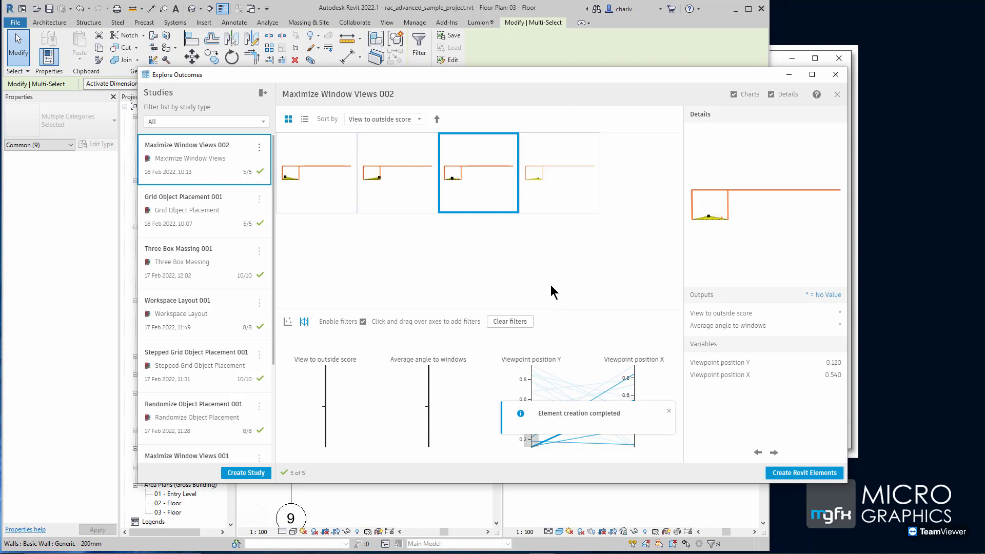
pyautogui.click(836, 75)
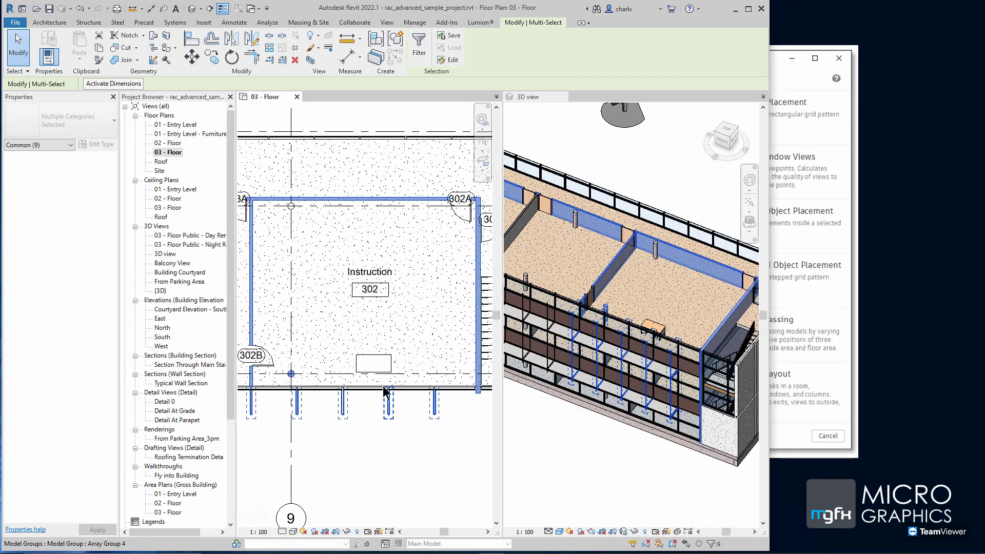
pyautogui.click(377, 367)
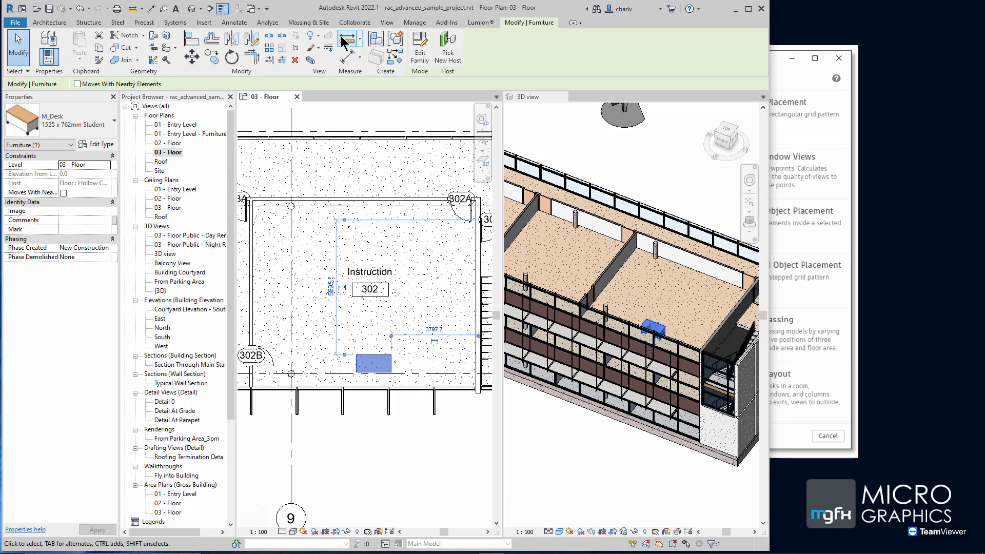
# Reopen the Maximize Window Views 002 outcomes and apply the one with Viewpoint position Y 0.540 and X 0.450 to the model.
pyautogui.click(413, 22)
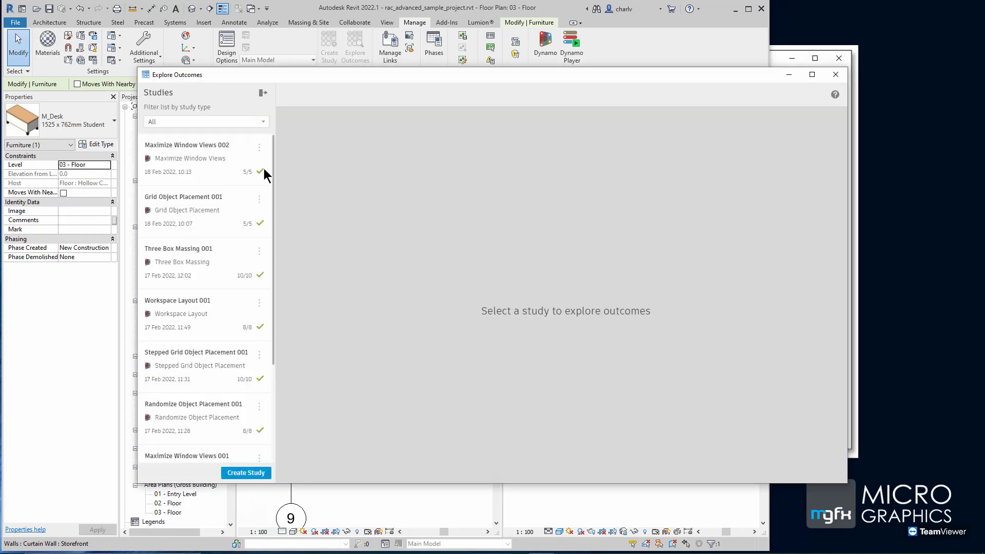
pyautogui.click(203, 158)
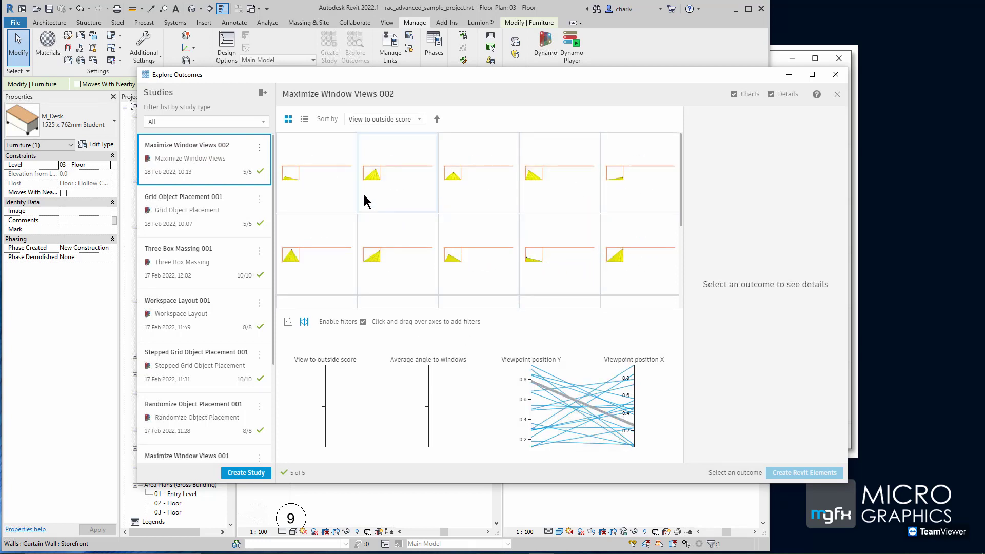
pyautogui.click(450, 179)
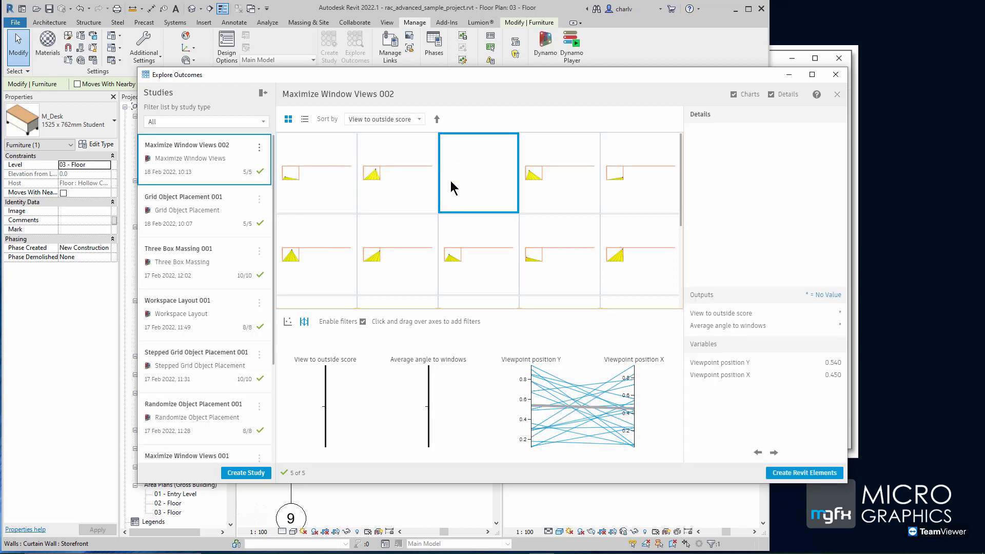
pyautogui.click(815, 475)
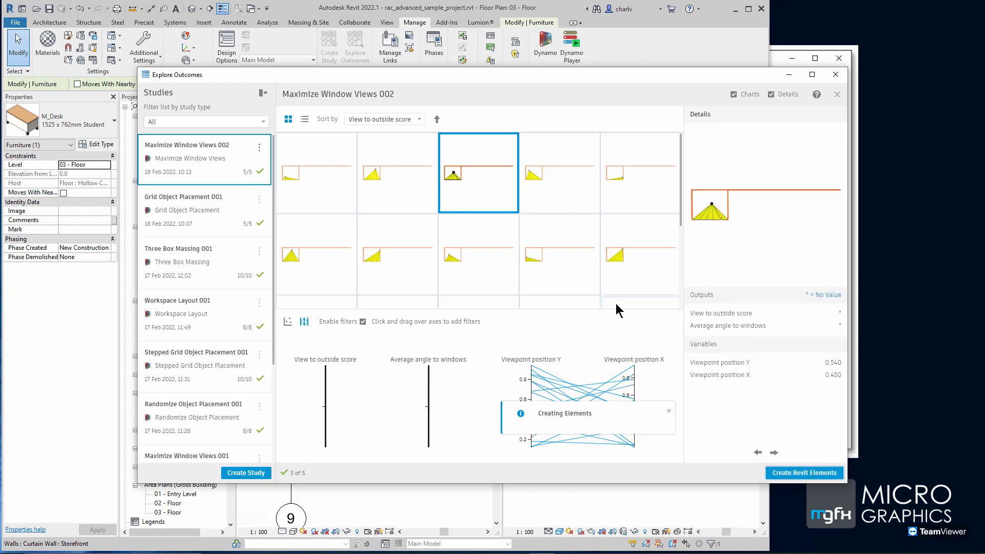
pyautogui.click(836, 75)
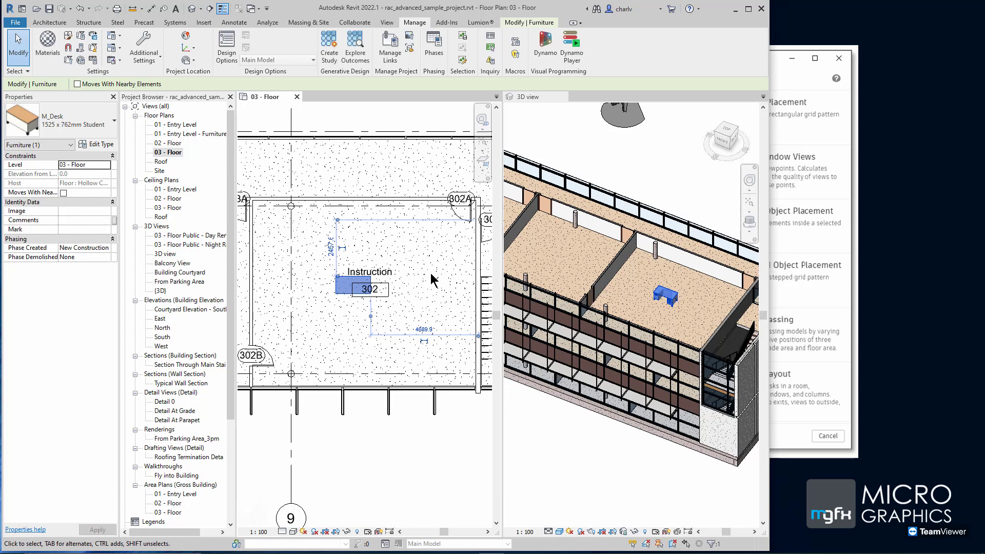
# Move the student desk out of room 302 into the corridor beyond the wall with door 302A.
pyautogui.click(401, 116)
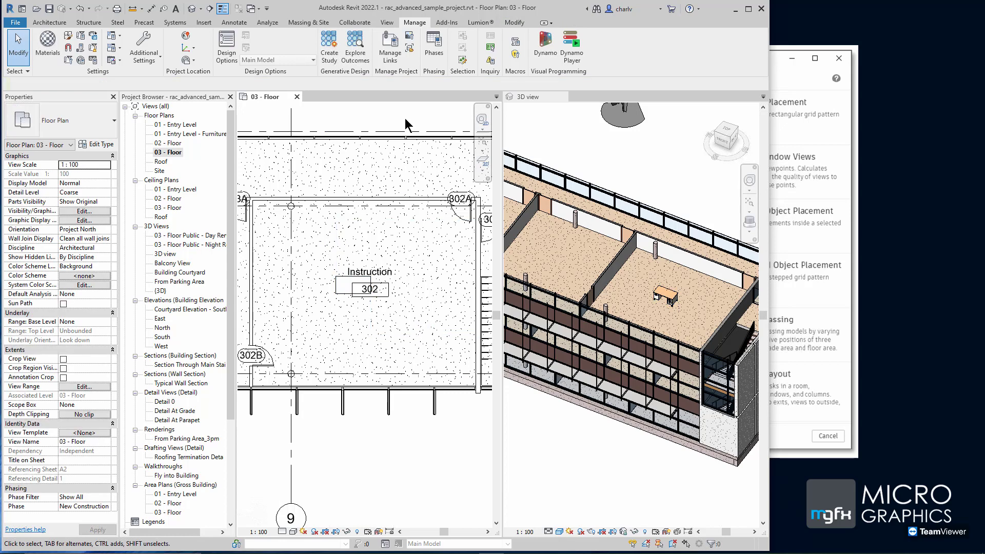
pyautogui.moveTo(340, 285); pyautogui.dragTo(358, 169)
pyautogui.click(384, 116)
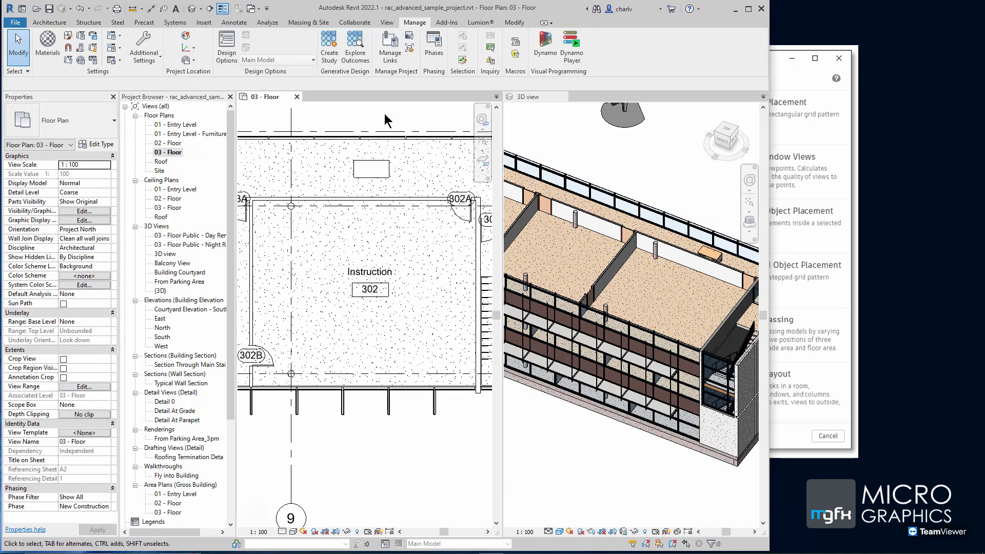
# Create a Randomize Object Placement study and assign Instruction room 302 as its room.
pyautogui.click(331, 47)
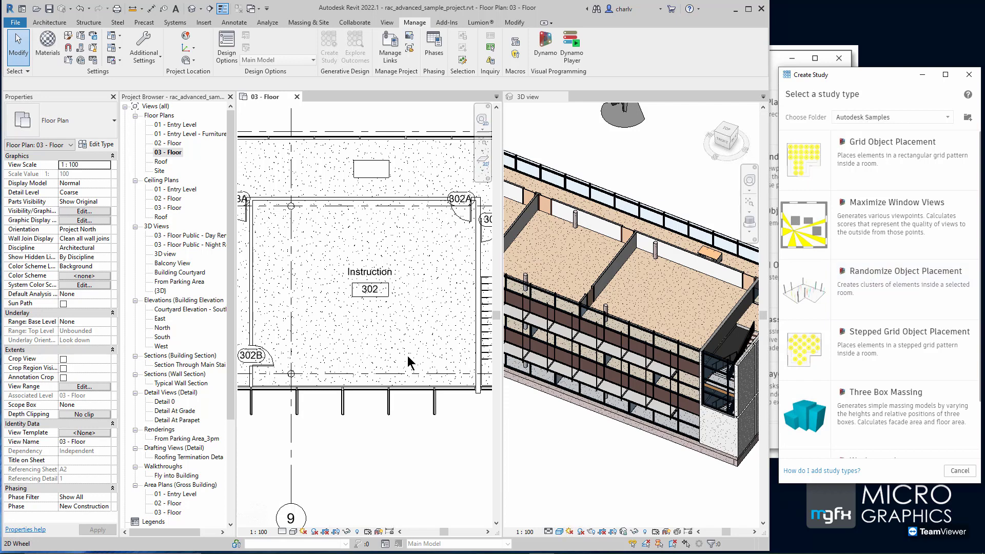
pyautogui.click(869, 276)
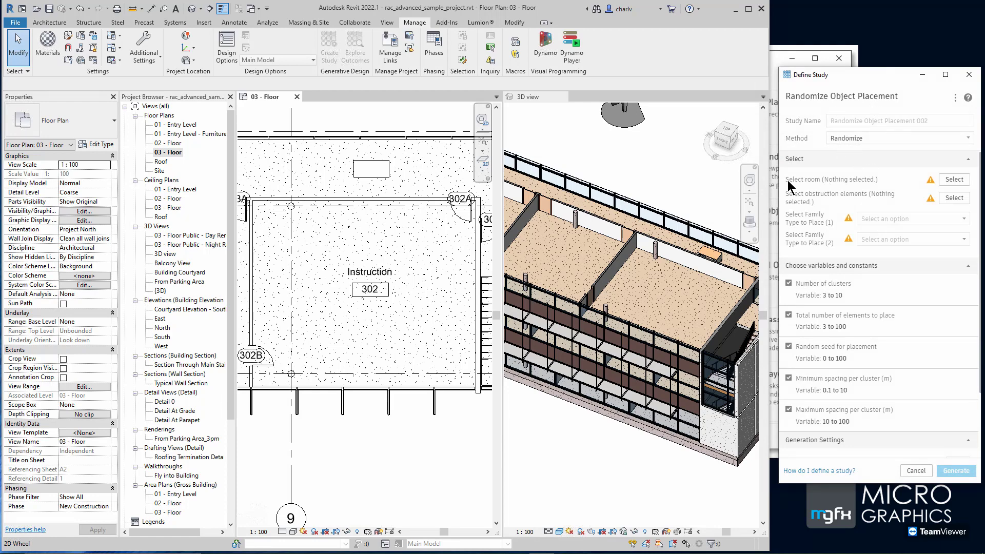
pyautogui.click(948, 180)
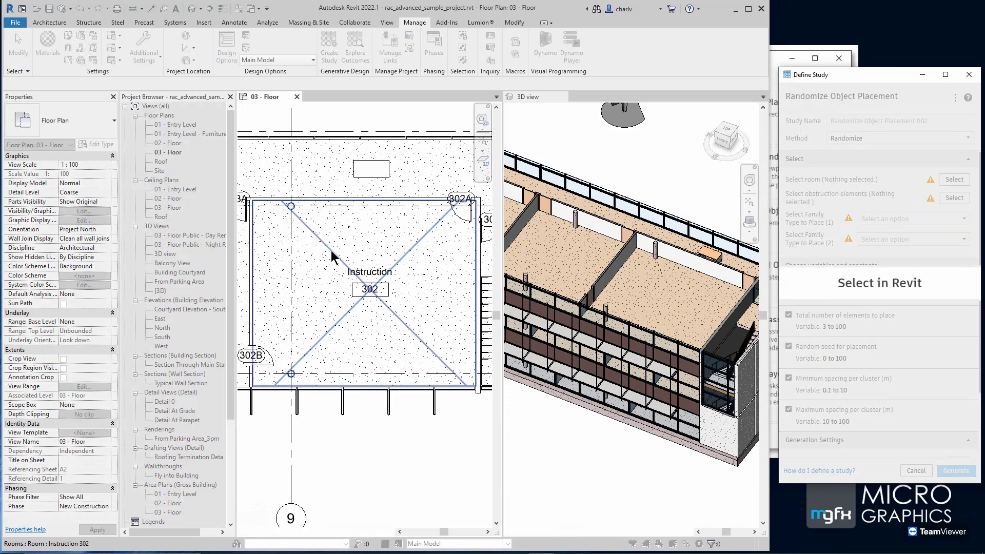
pyautogui.click(332, 250)
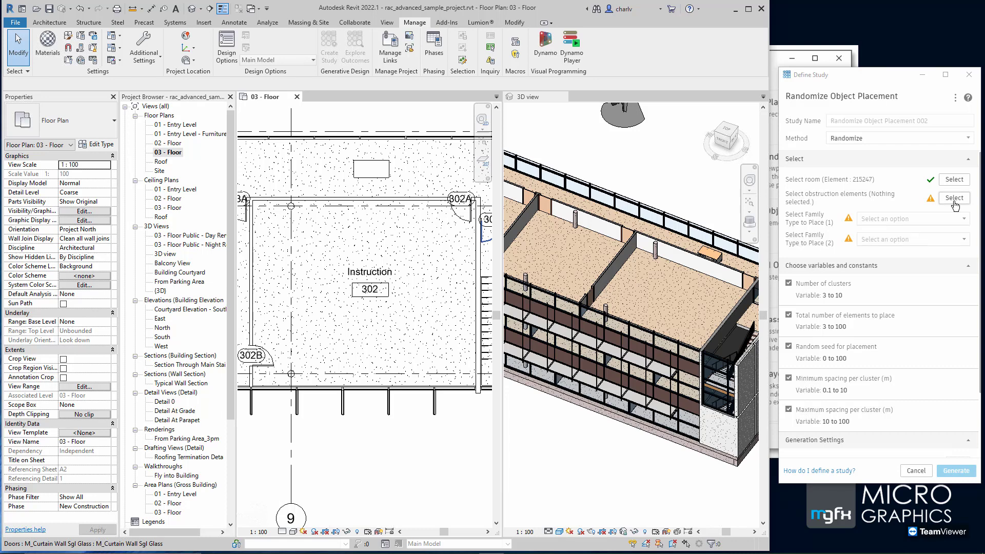
# Set the study's first family type to place to M_Chair-Breuer:M_Chair-Breuer.
pyautogui.click(886, 221)
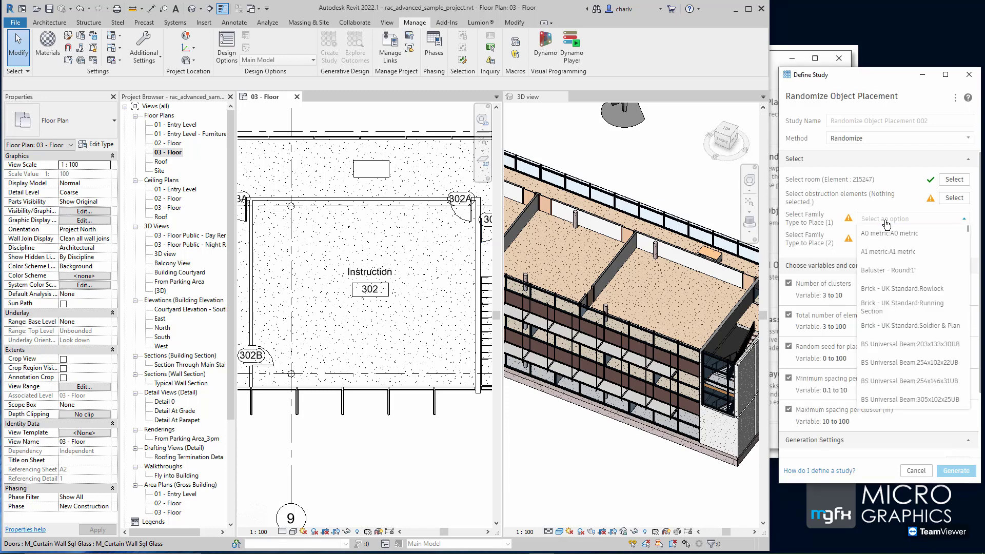
pyautogui.scroll(-5, 908, 277)
pyautogui.scroll(-6, 912, 285)
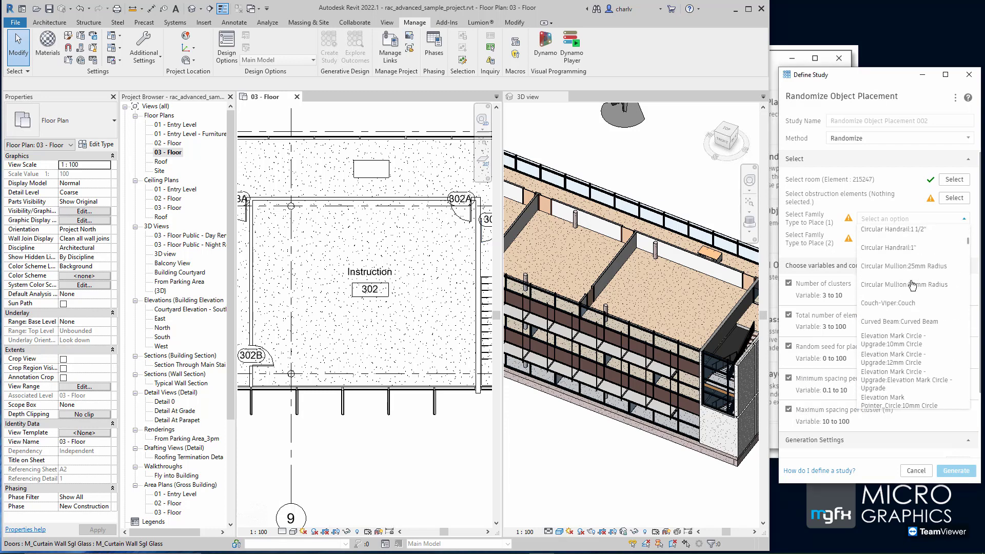
pyautogui.scroll(-5, 911, 285)
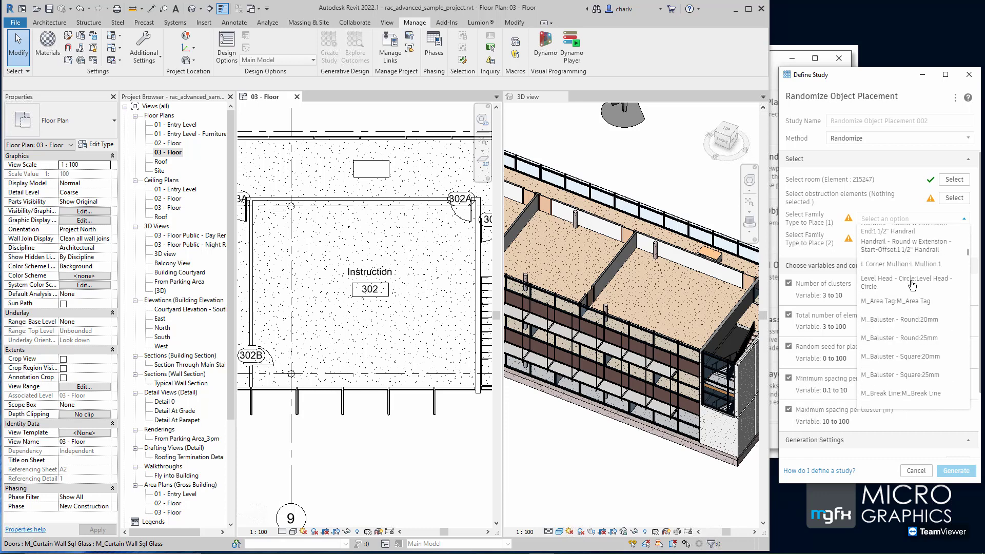
pyautogui.scroll(-2, 912, 285)
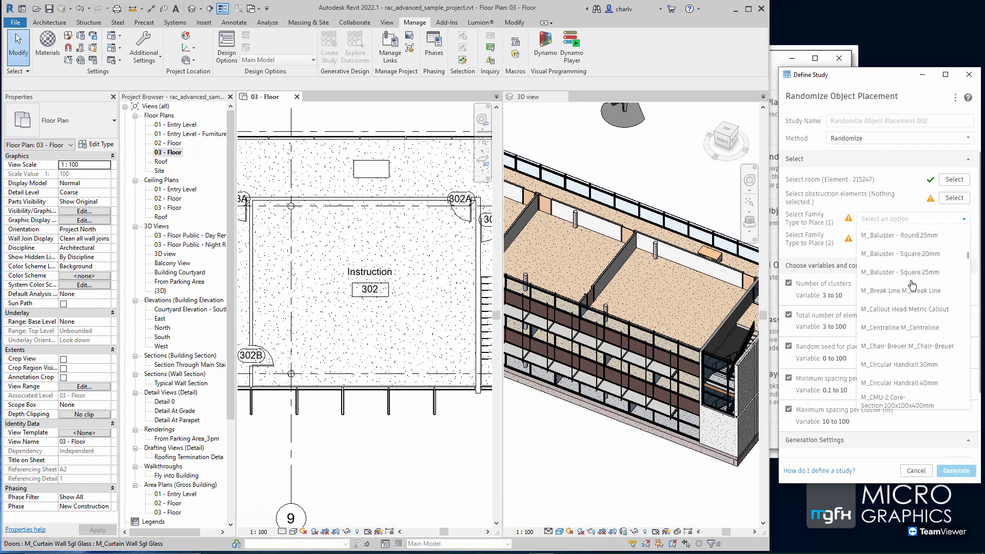
pyautogui.scroll(-3, 912, 285)
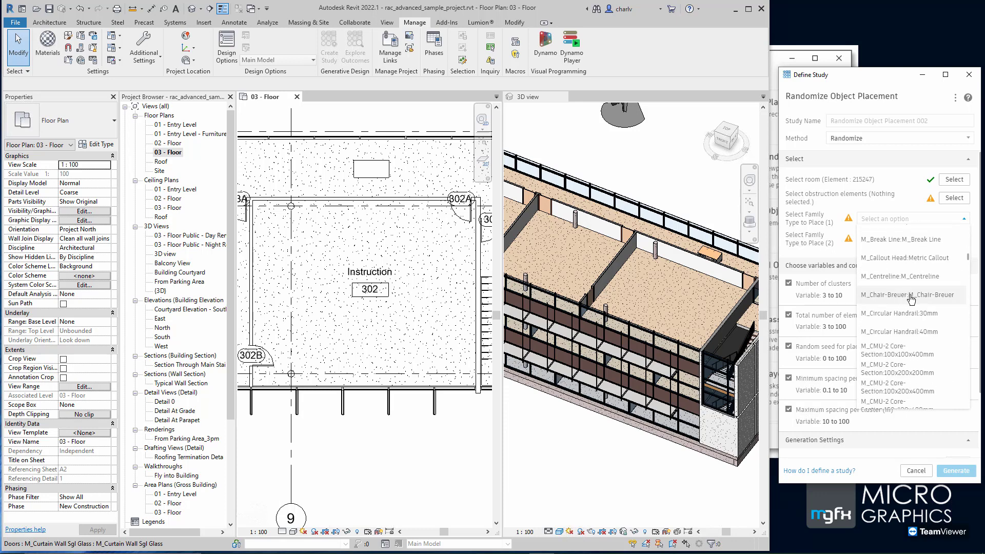
pyautogui.click(907, 295)
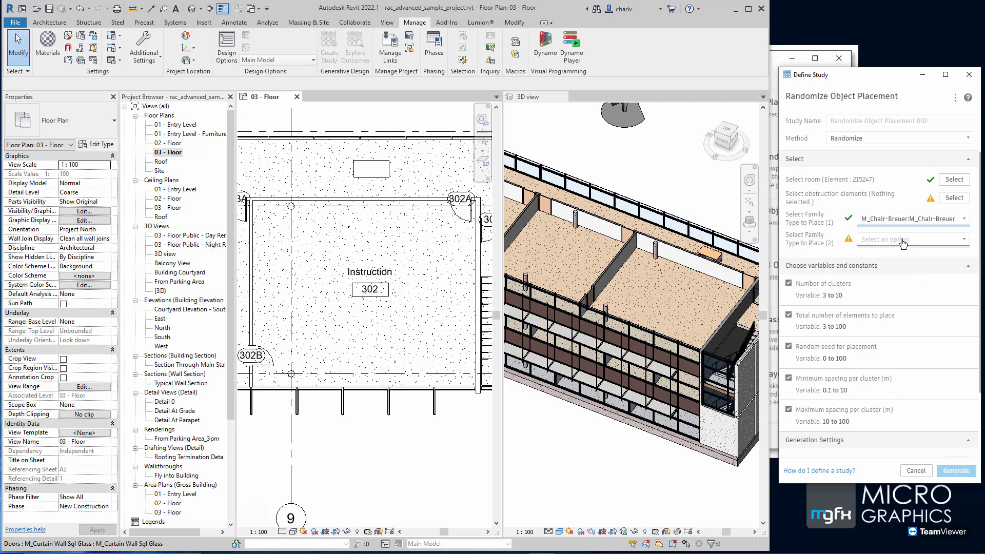
# Set the study's second family type to place to M_Desk:1525 x 762mm Student.
pyautogui.click(902, 244)
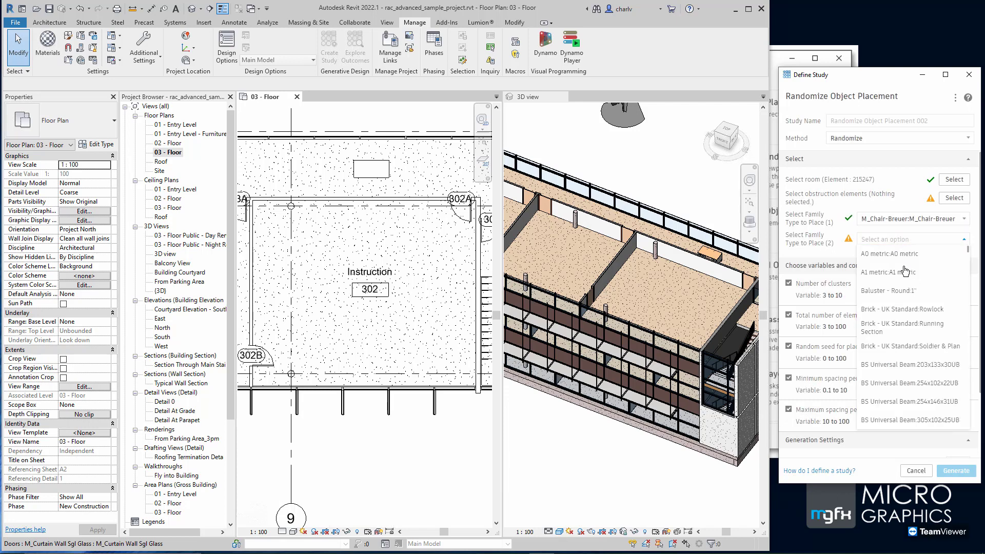
pyautogui.scroll(-1, 902, 329)
pyautogui.scroll(-6, 901, 329)
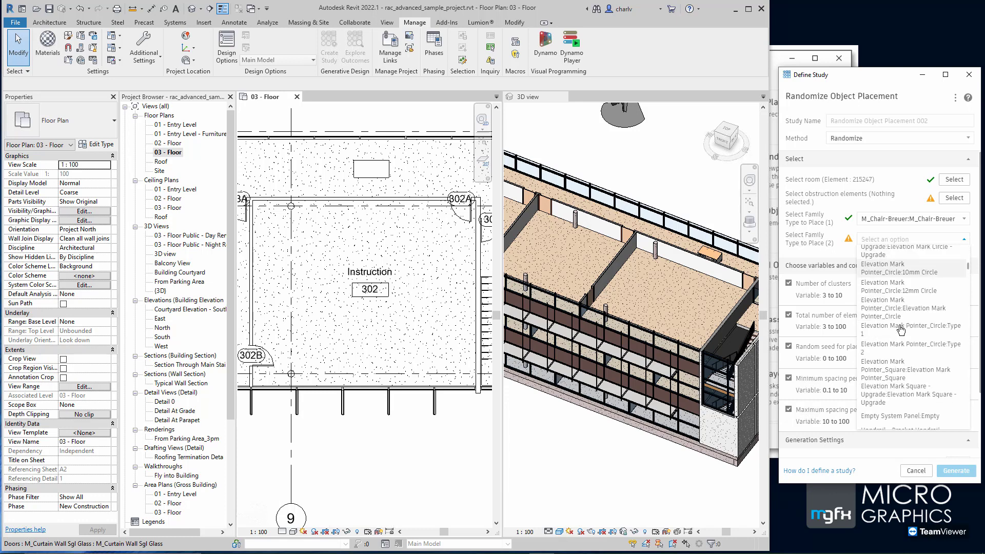
pyautogui.scroll(-4, 901, 329)
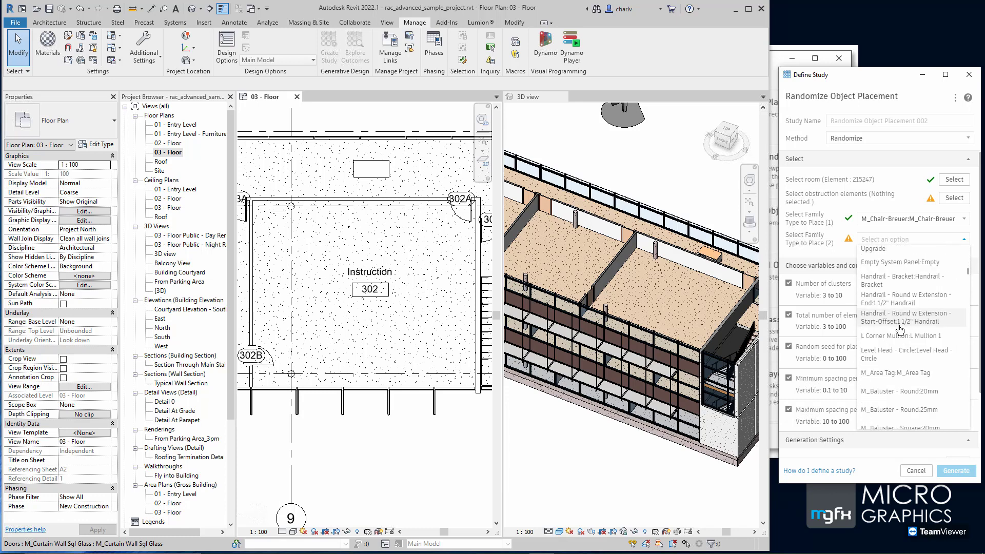
pyautogui.scroll(-4, 875, 323)
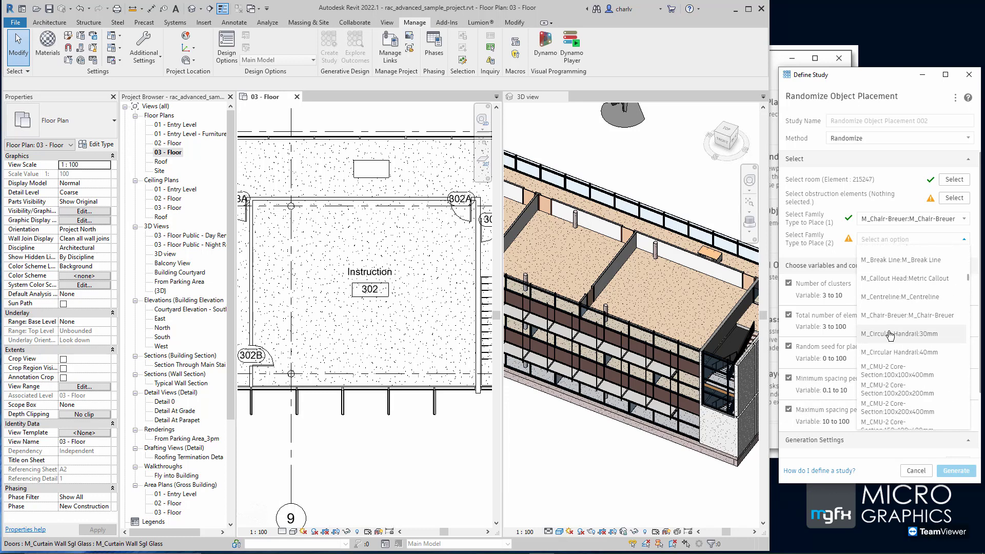
pyautogui.scroll(-3, 883, 345)
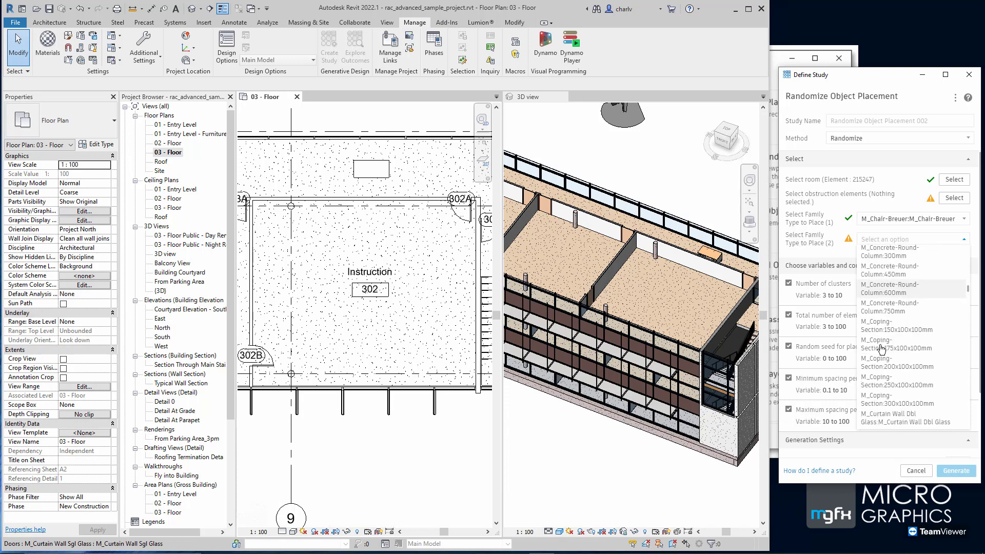
pyautogui.click(893, 371)
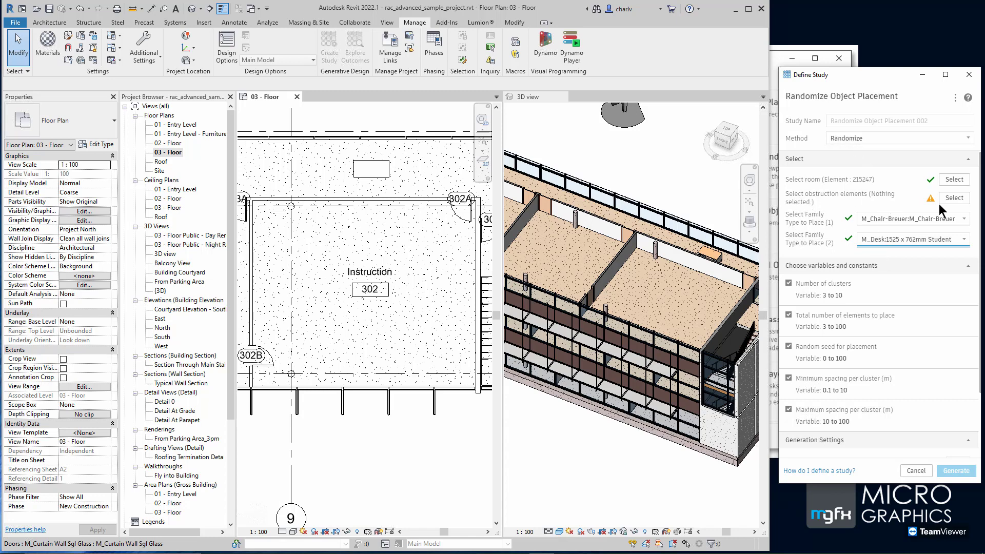
# Assign three walls enclosing room 302 and the two columns on grid line 9 as the study's obstruction elements.
pyautogui.click(954, 198)
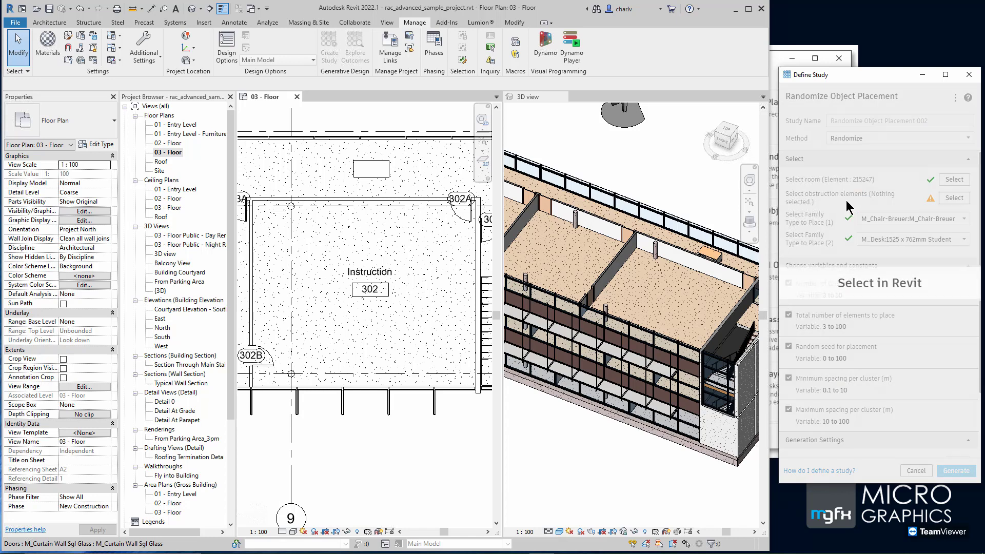
pyautogui.click(478, 261)
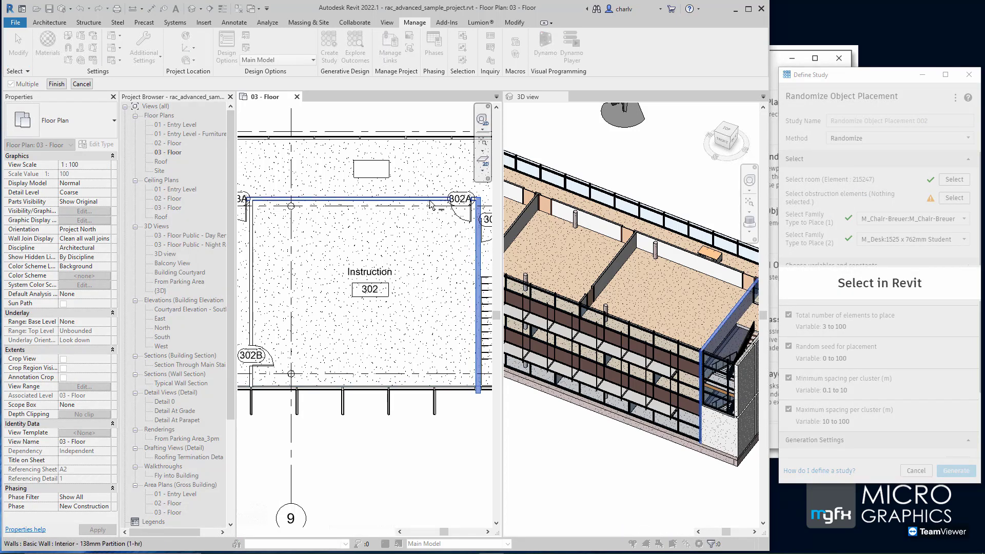
pyautogui.click(430, 205)
pyautogui.click(251, 254)
pyautogui.click(282, 385)
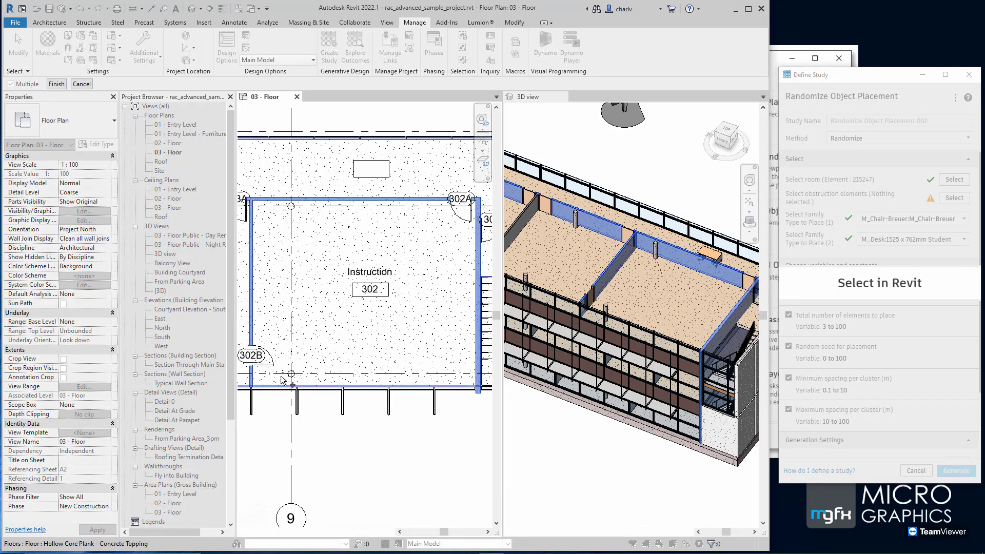
pyautogui.click(291, 374)
pyautogui.click(291, 211)
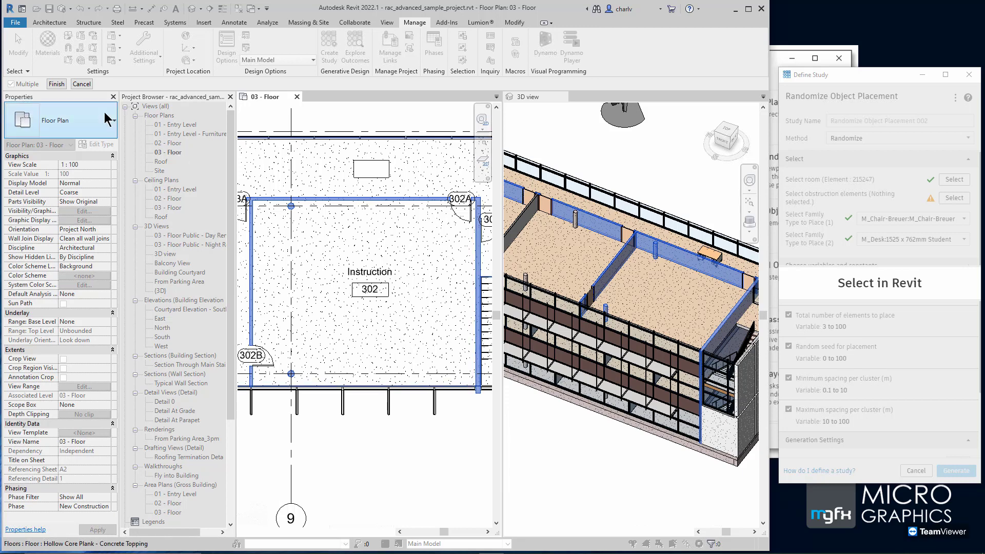
pyautogui.click(58, 86)
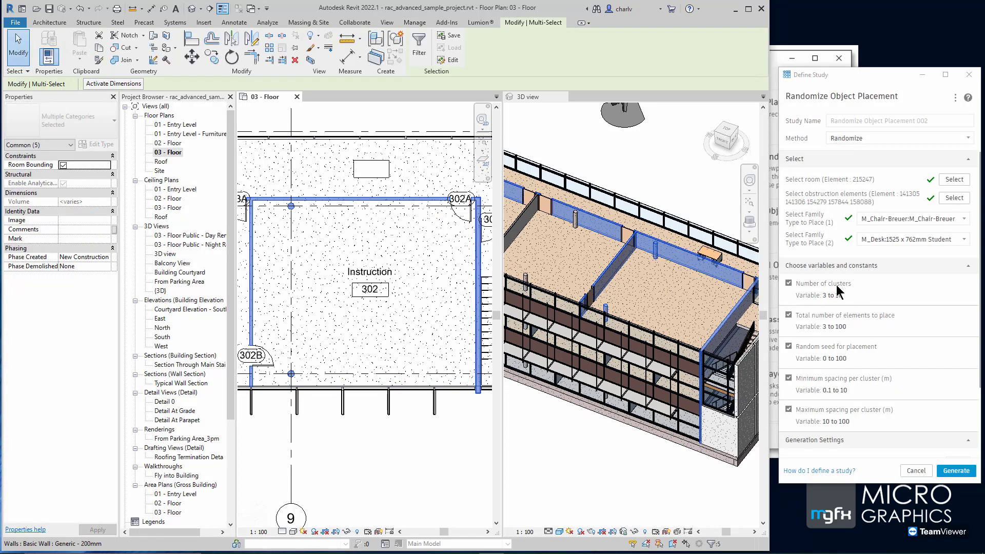
# Set the number of solutions to 5, keeping the variable ranges, and generate the Randomize Object Placement study.
pyautogui.scroll(-1, 824, 259)
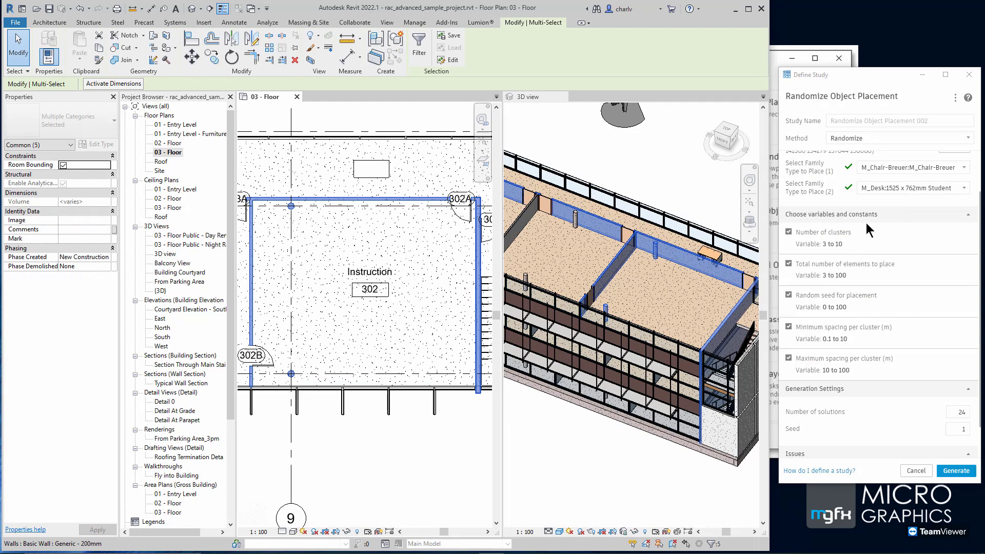
pyautogui.scroll(-1, 854, 305)
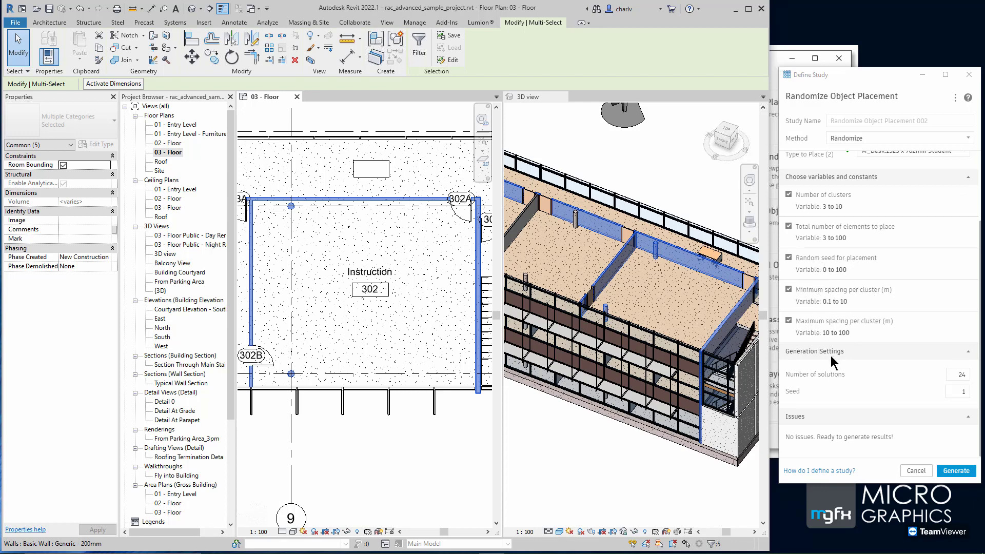
pyautogui.click(966, 378)
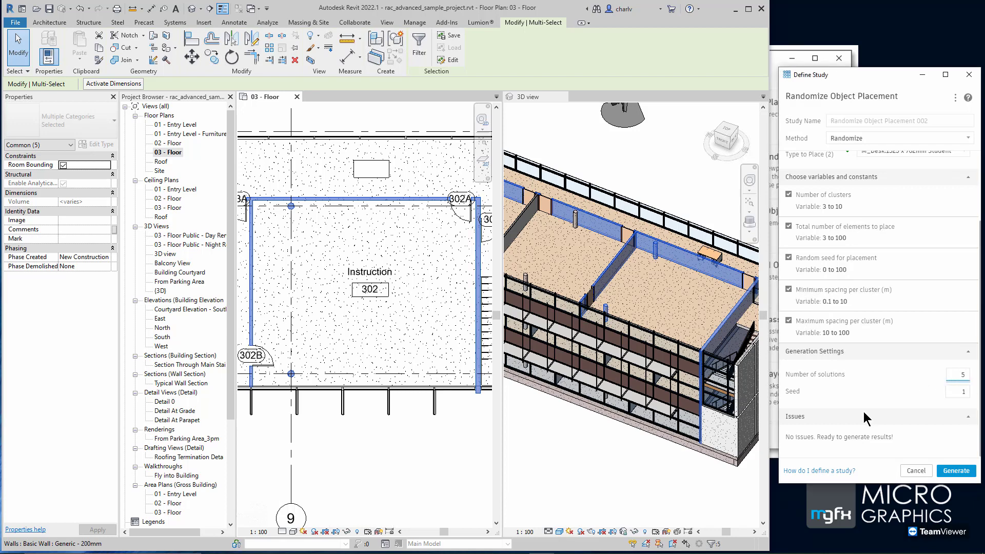
pyautogui.click(959, 471)
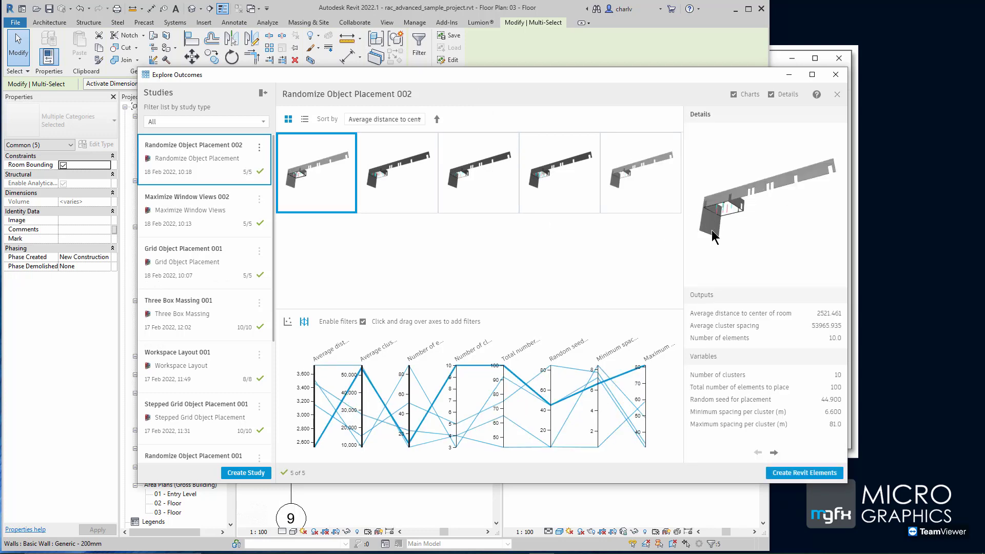
# Compare the five Randomize Object Placement 002 outcomes, examining their previews, outputs and variables.
pyautogui.moveTo(739, 229)
pyautogui.mouseDown()
pyautogui.moveTo(750, 224)
pyautogui.moveTo(751, 238)
pyautogui.mouseUp()
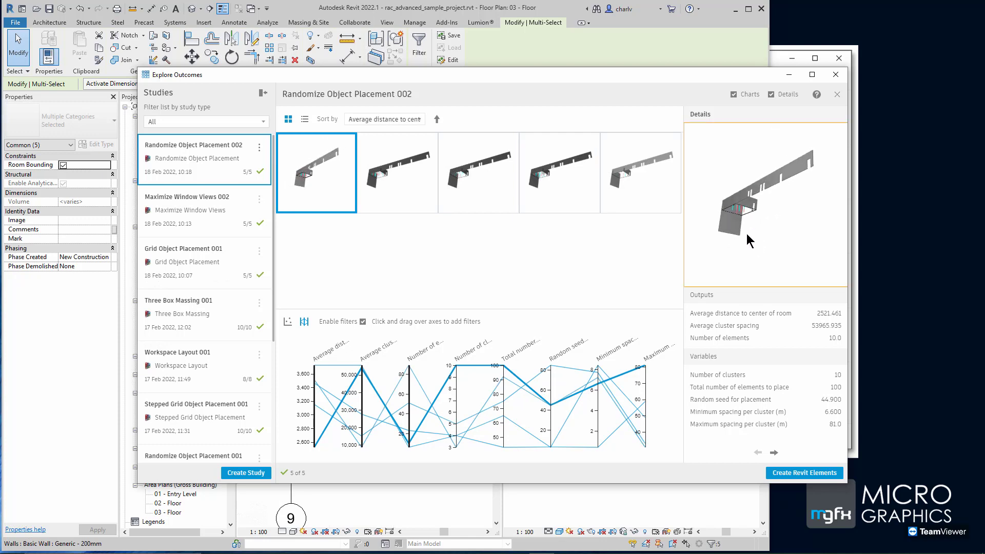
pyautogui.click(401, 178)
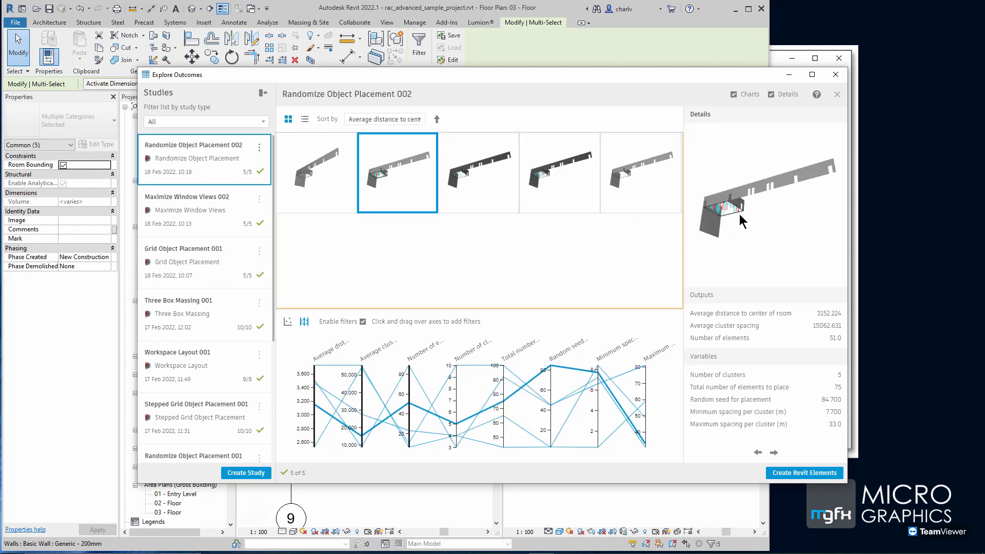
pyautogui.scroll(3, 723, 211)
pyautogui.moveTo(724, 215)
pyautogui.mouseDown()
pyautogui.moveTo(741, 221)
pyautogui.moveTo(715, 211)
pyautogui.mouseUp()
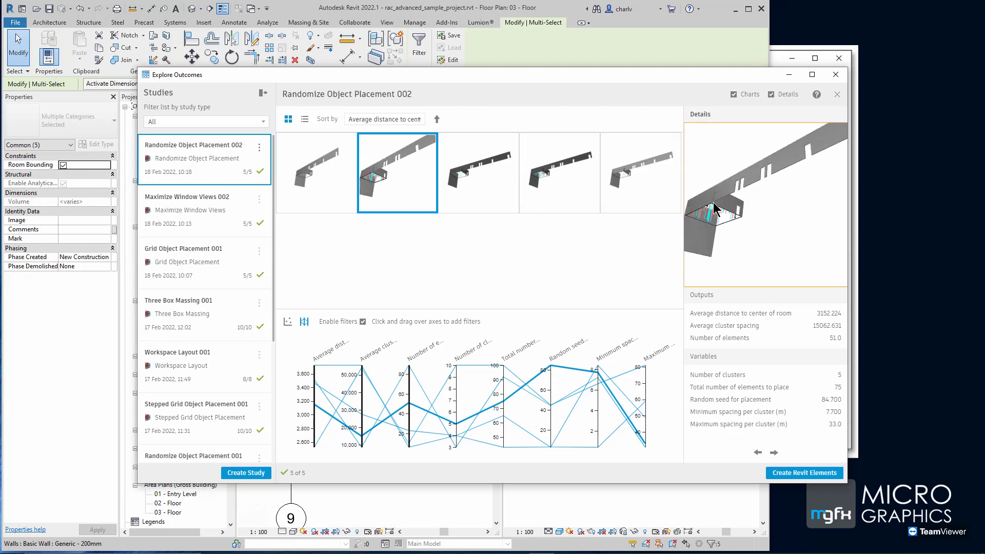
pyautogui.click(478, 172)
pyautogui.scroll(2, 717, 212)
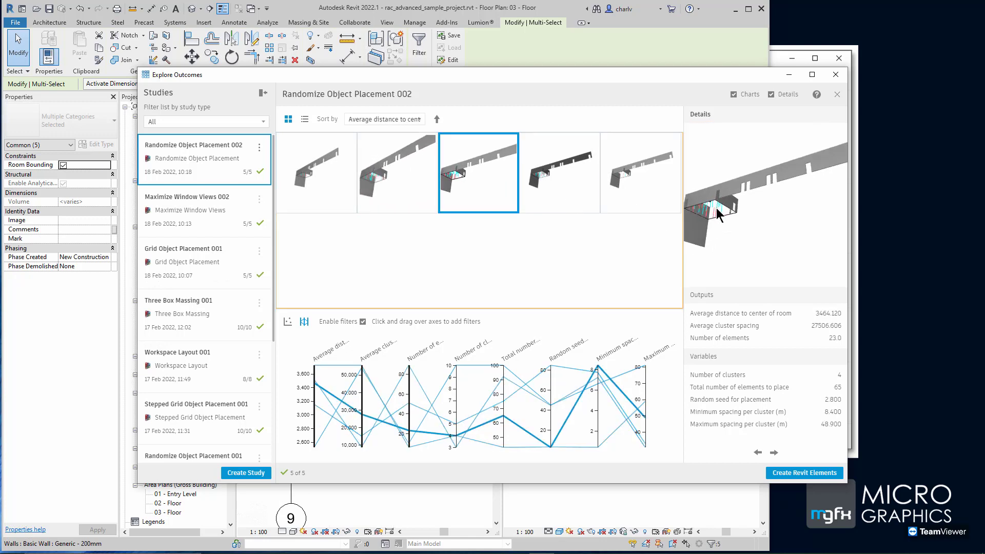
pyautogui.moveTo(741, 230); pyautogui.dragTo(761, 202)
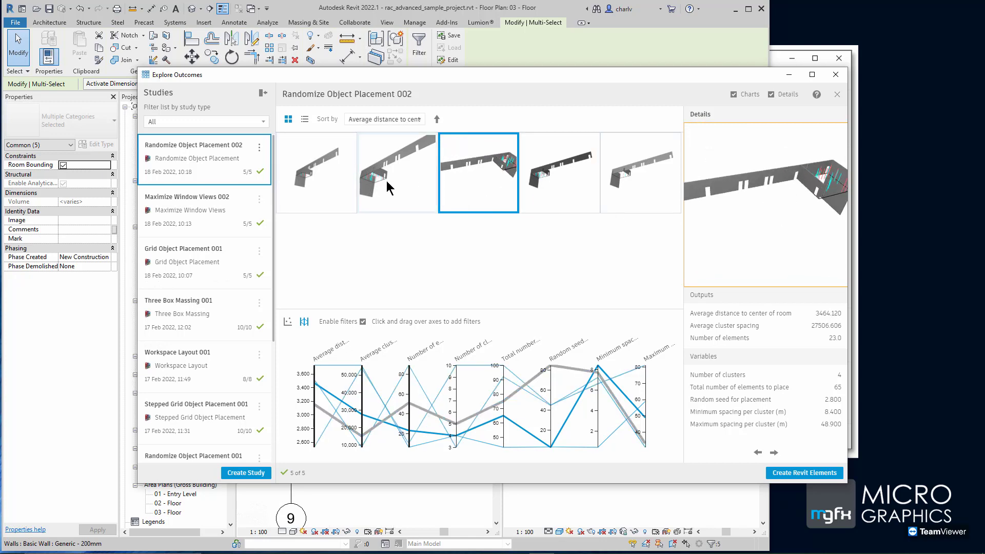
pyautogui.click(566, 182)
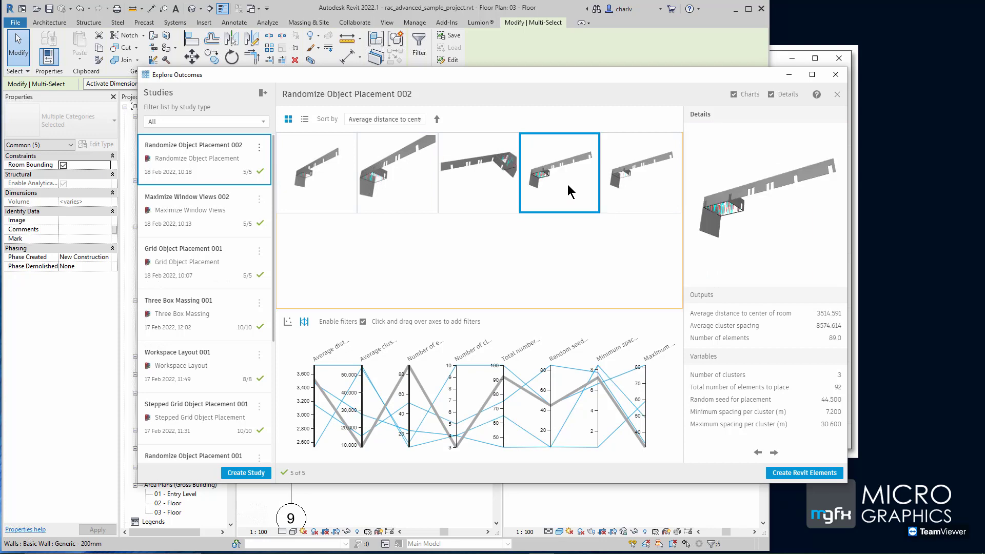
pyautogui.click(631, 189)
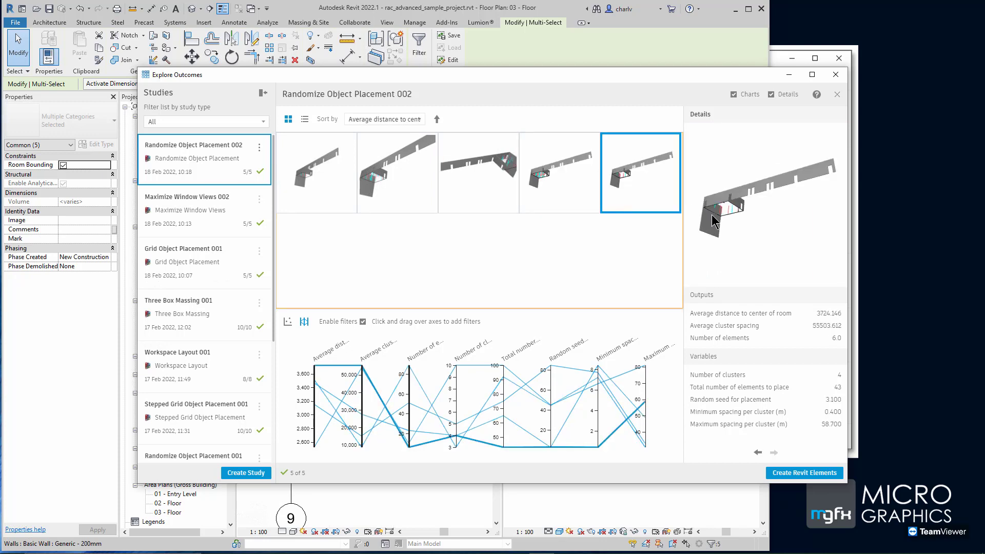
# Create Revit elements from the outcome with 5 clusters and random seed 84.700, and close the outcomes window.
pyautogui.click(398, 198)
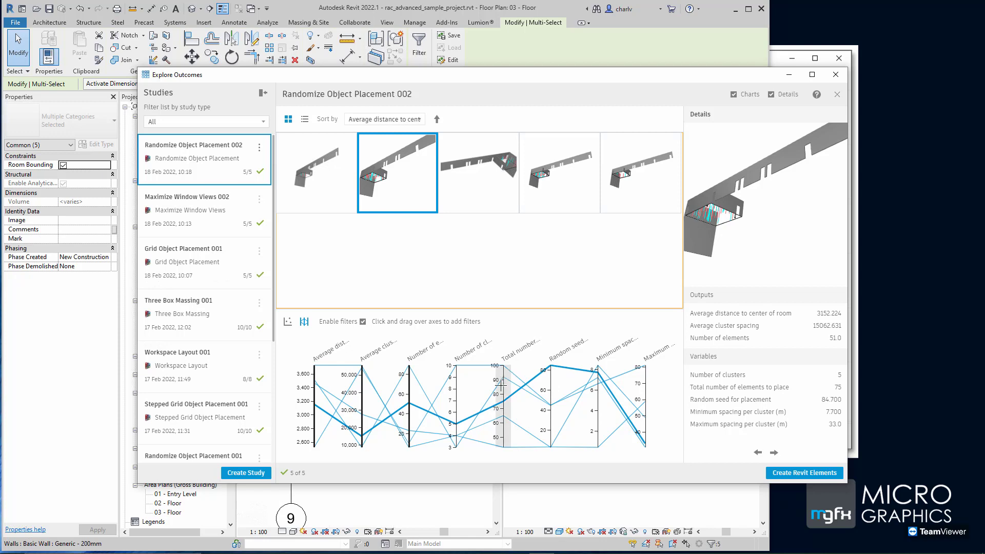
pyautogui.click(803, 473)
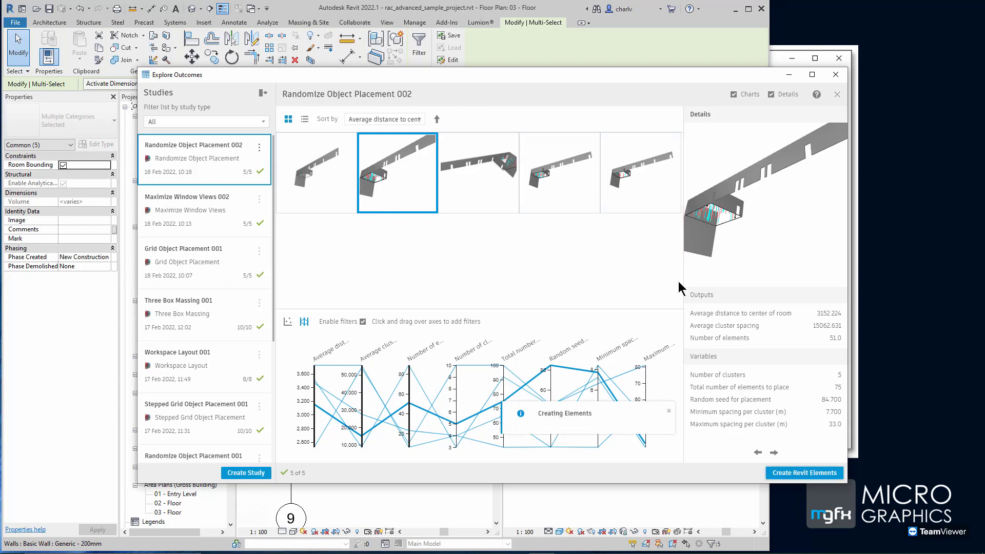
pyautogui.click(836, 76)
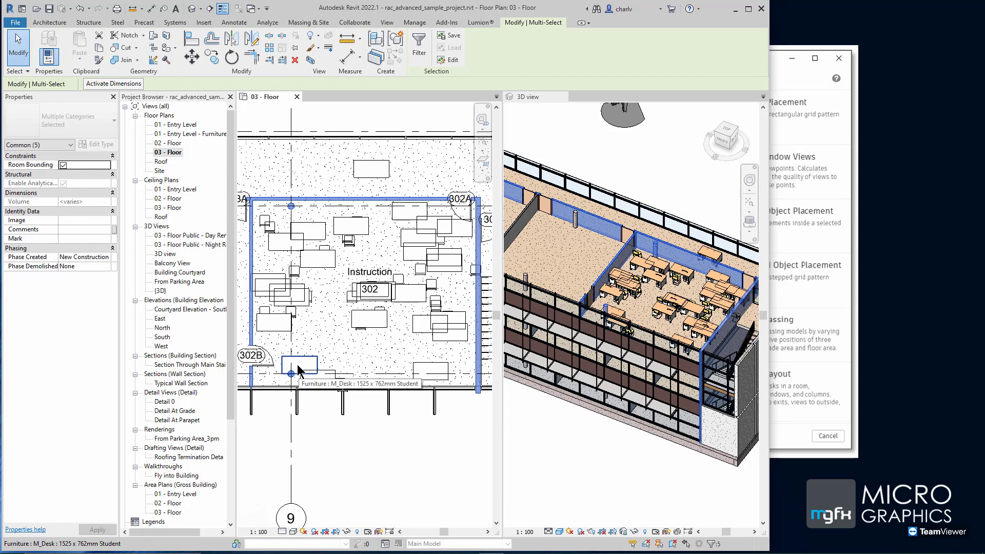
# Examine the student desk at the column near door 302B in the floor plan and clear its selection.
pyautogui.scroll(5, 290, 368)
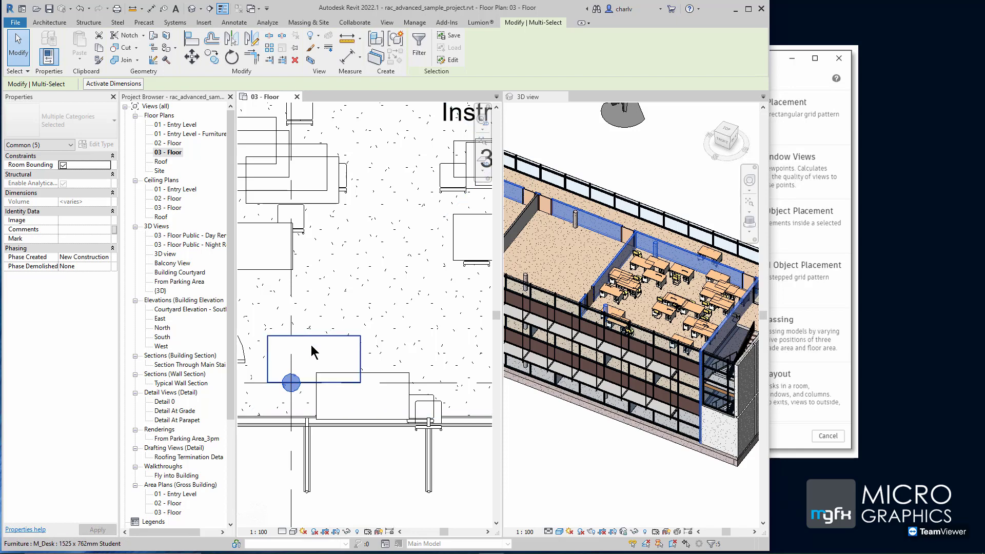
pyautogui.click(312, 344)
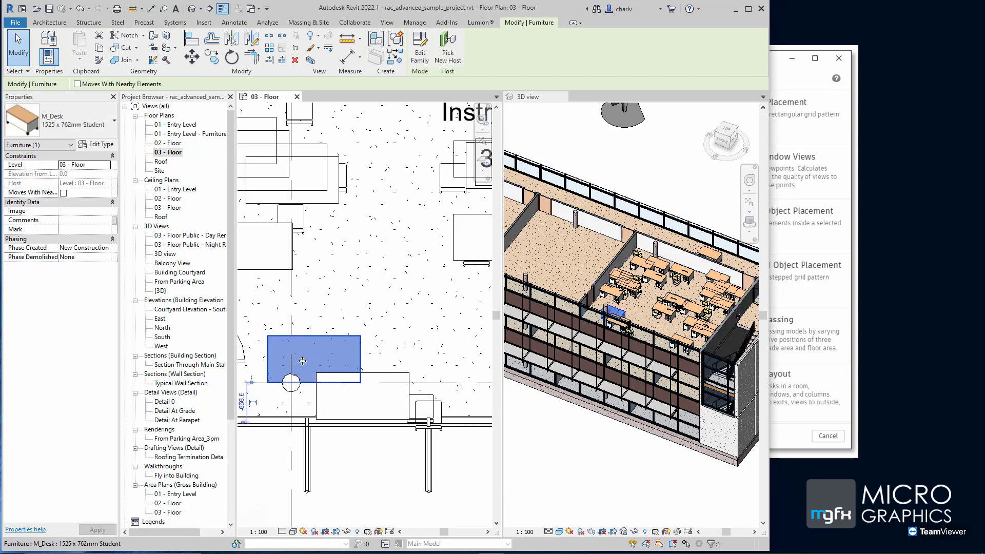
pyautogui.scroll(-5, 320, 356)
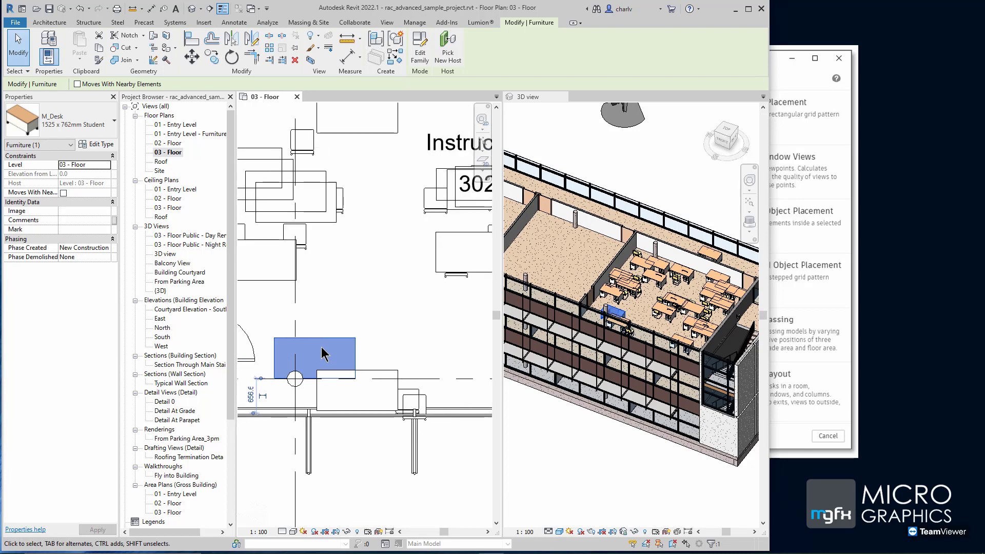
pyautogui.click(376, 426)
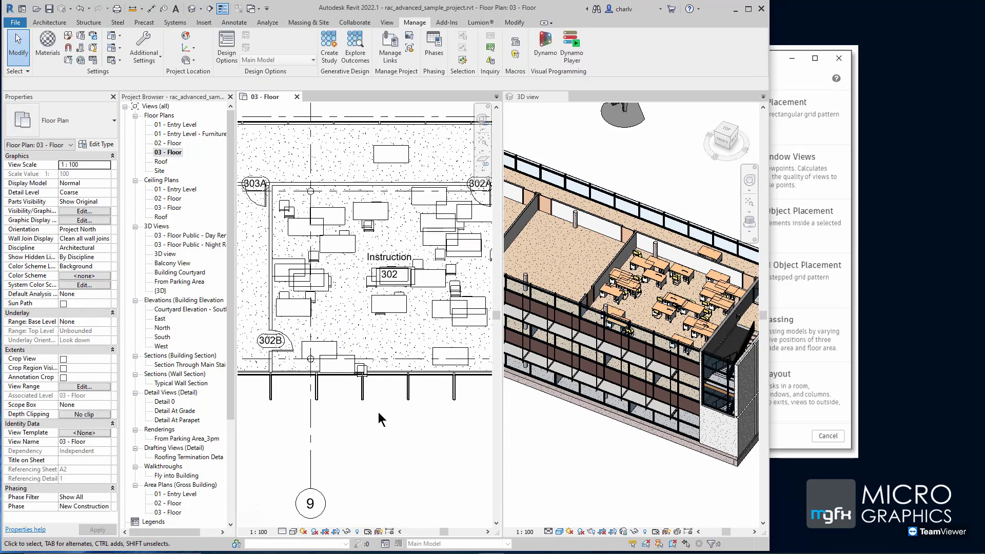
# Examine the randomly placed desks and chairs in room 302, including those along the window wall and near door 302A.
pyautogui.scroll(3, 387, 399)
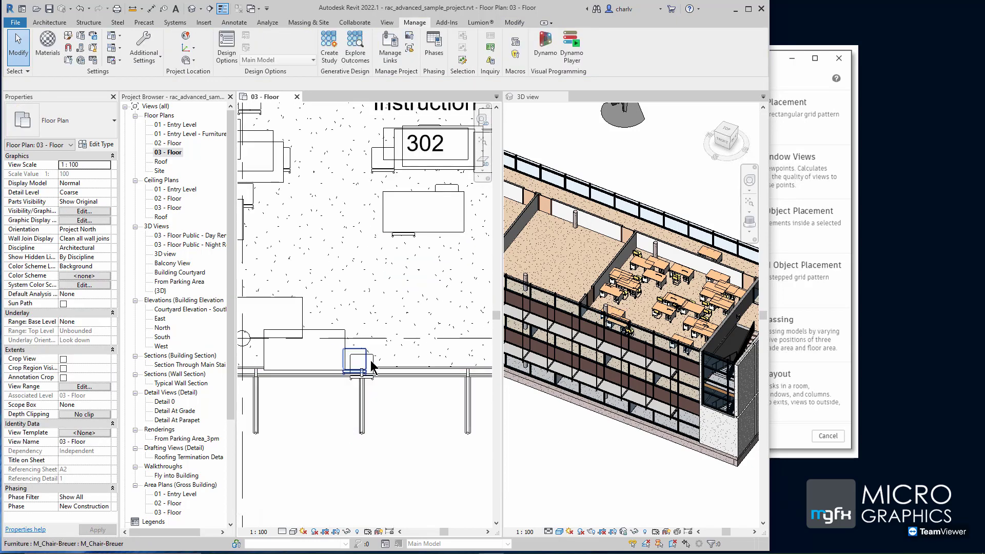
pyautogui.scroll(-4, 386, 438)
pyautogui.moveTo(395, 384); pyautogui.dragTo(306, 386, button='middle')
pyautogui.scroll(3, 417, 301)
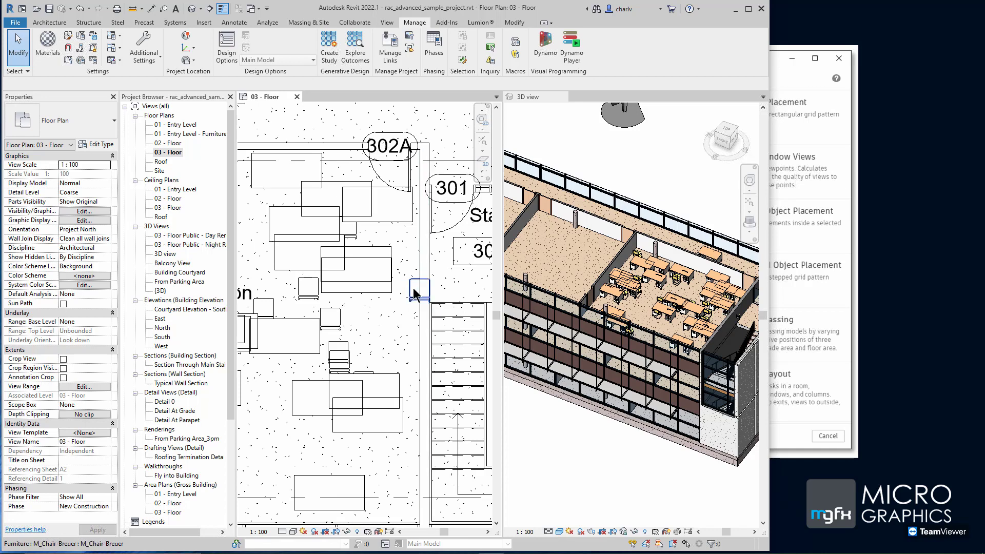
pyautogui.scroll(-3, 344, 329)
pyautogui.moveTo(308, 338); pyautogui.dragTo(425, 347, button='middle')
pyautogui.scroll(-1, 390, 345)
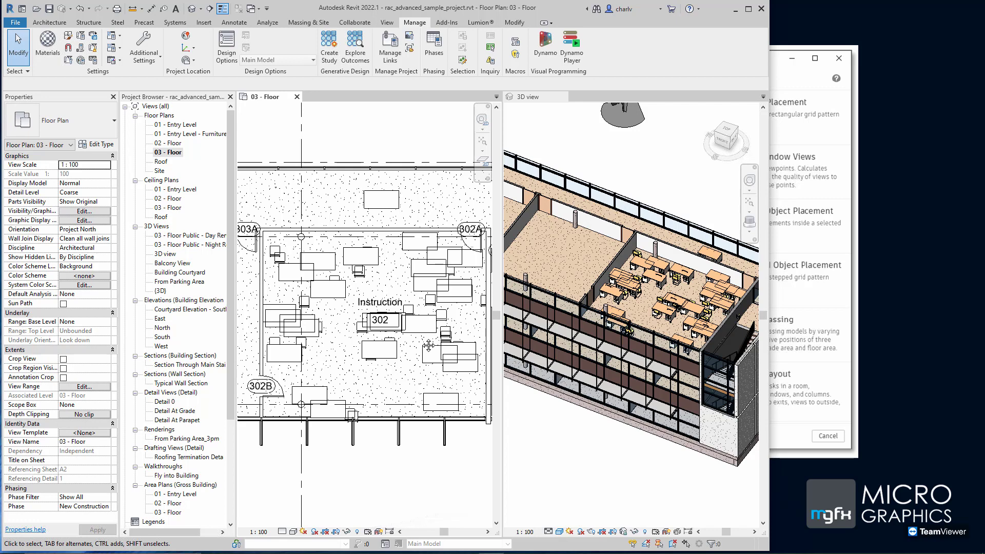
pyautogui.moveTo(429, 345); pyautogui.dragTo(416, 346, button='middle')
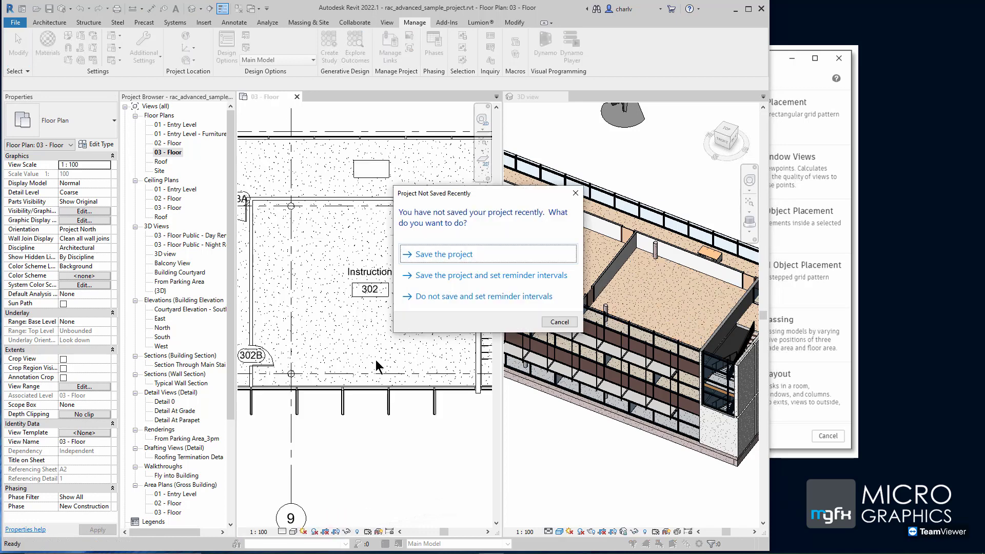
# Dismiss the save reminder without saving and choose the Stepped Grid Object Placement study type.
pyautogui.click(559, 321)
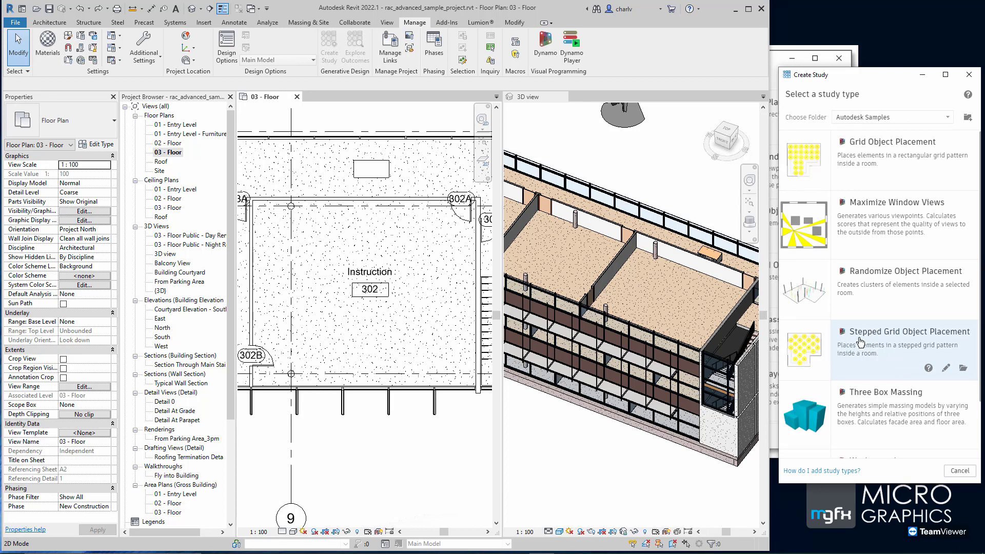
pyautogui.scroll(-1, 860, 342)
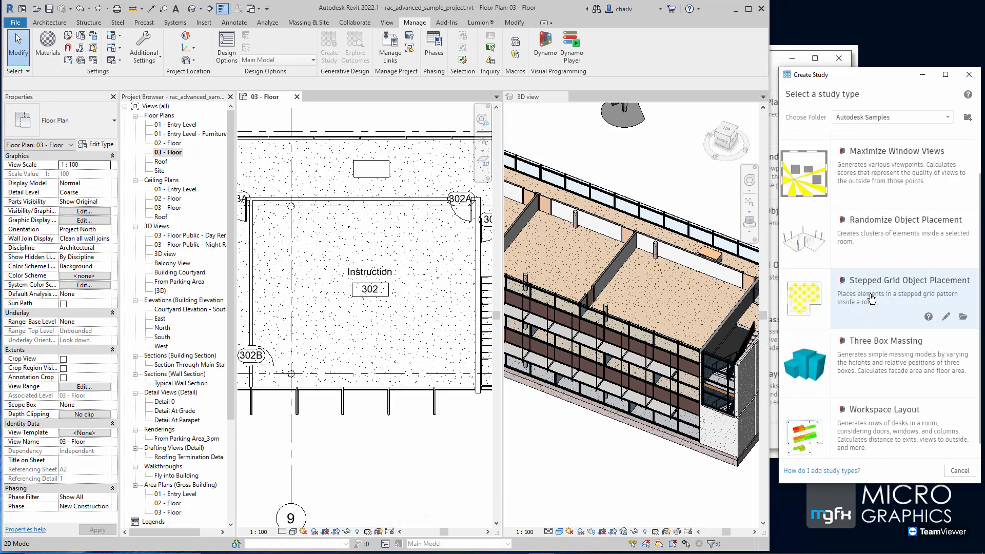
pyautogui.scroll(1, 868, 289)
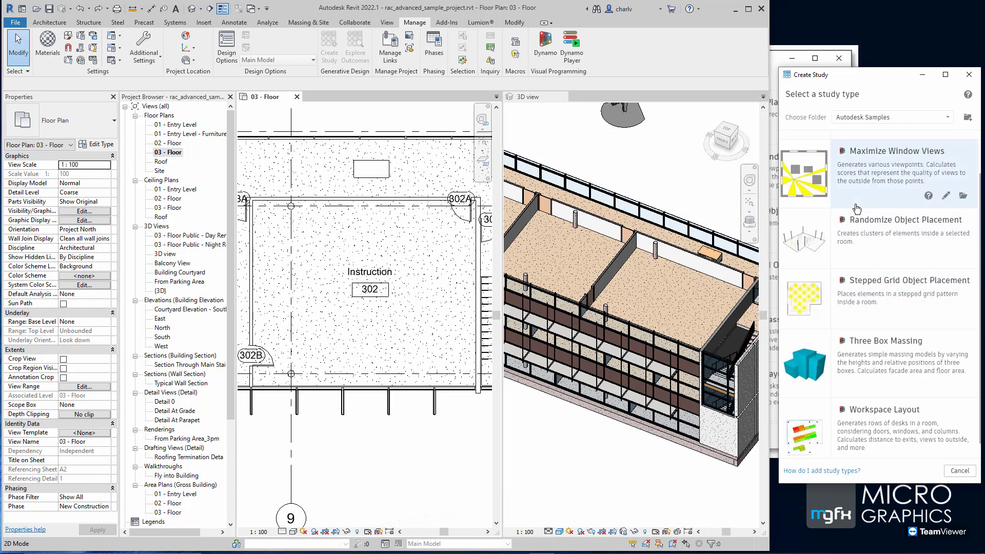
pyautogui.scroll(-1, 872, 277)
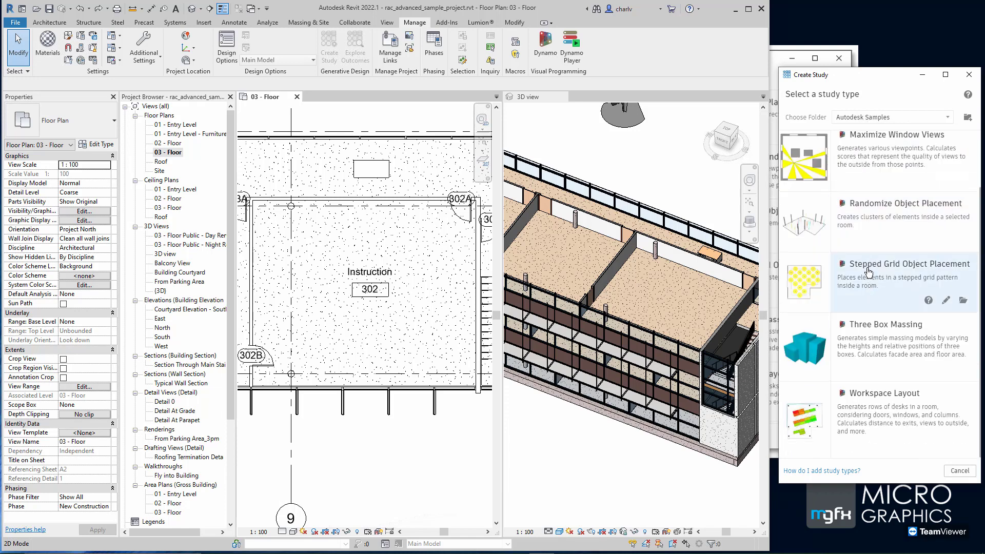
pyautogui.click(869, 272)
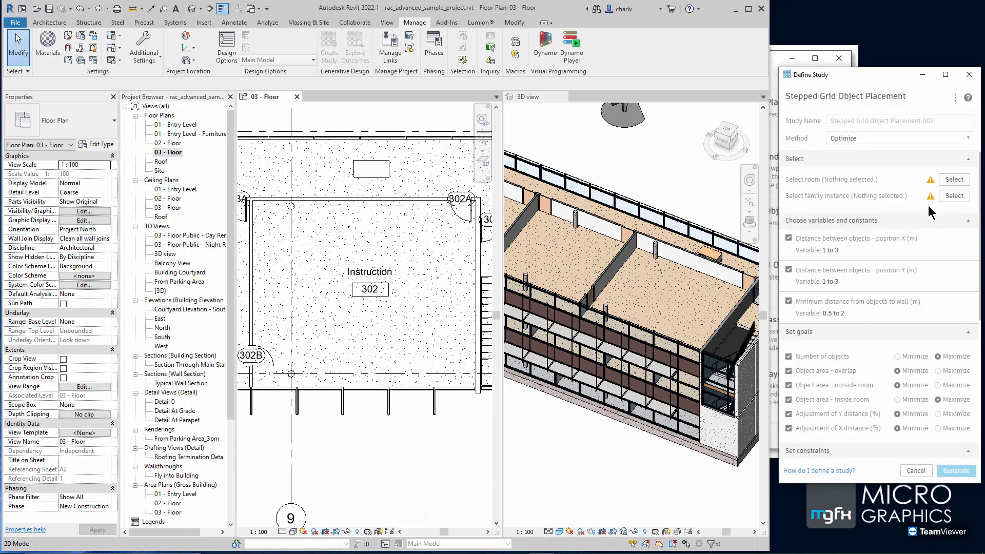
# Assign Instruction room 302 as the study's room and the desk just outside it as the family instance.
pyautogui.click(954, 179)
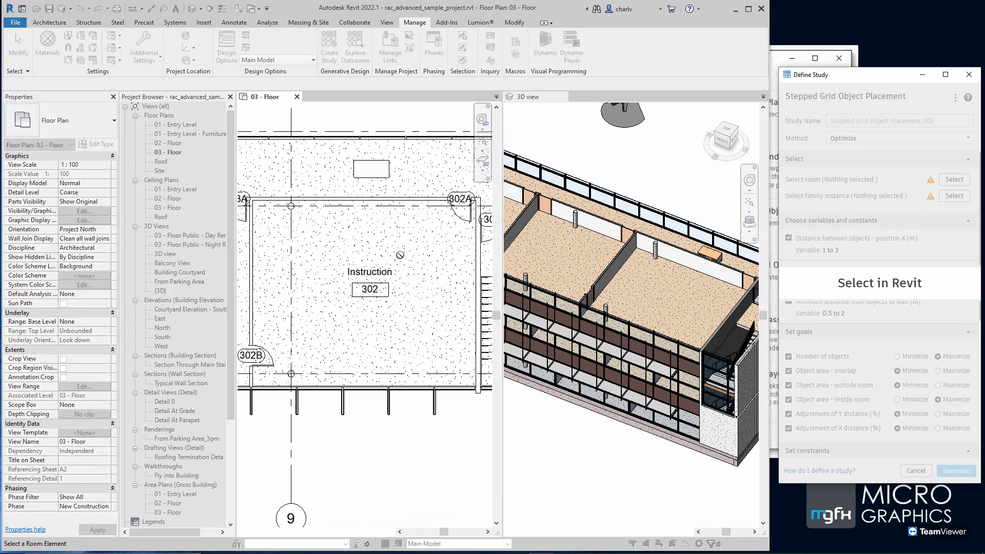
pyautogui.click(398, 258)
pyautogui.click(961, 201)
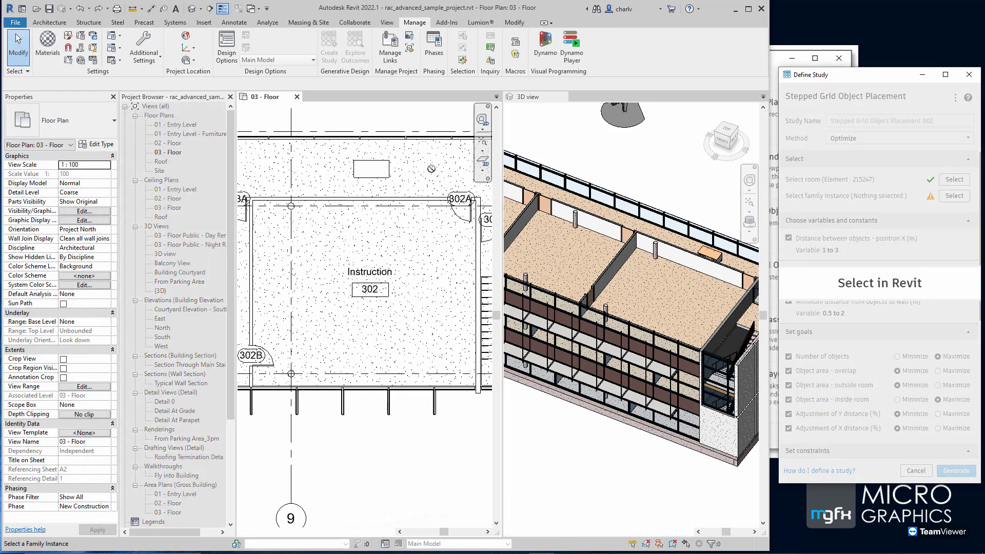
pyautogui.click(386, 170)
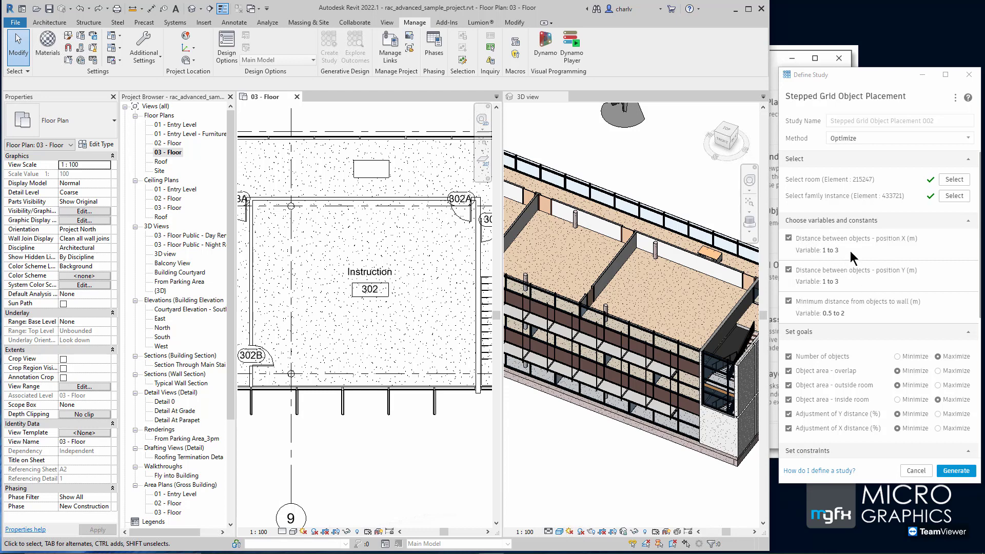
# Set the generations to 5, keeping the variables, goals and population size of 20, and generate the Stepped Grid Object Placement study.
pyautogui.scroll(-2, 852, 299)
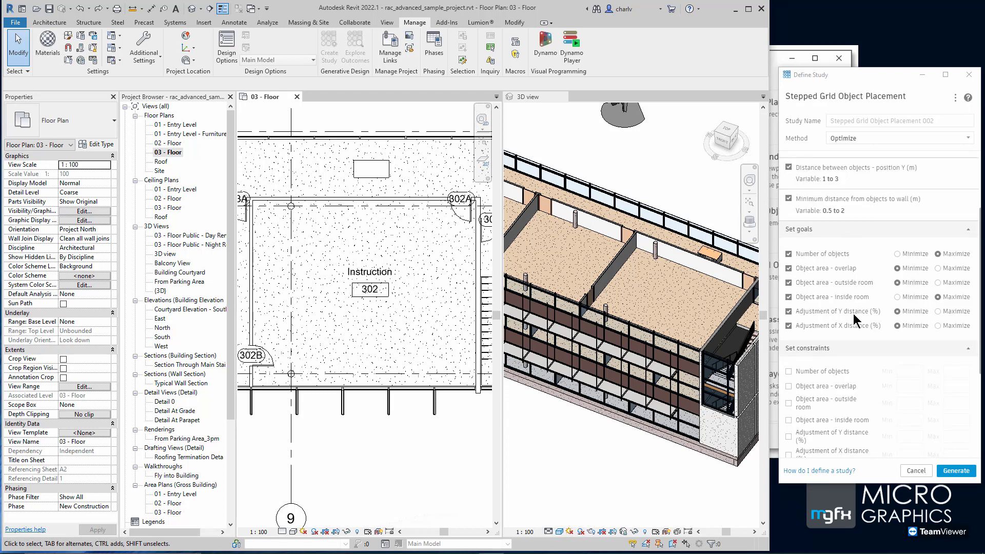
pyautogui.scroll(-3, 854, 291)
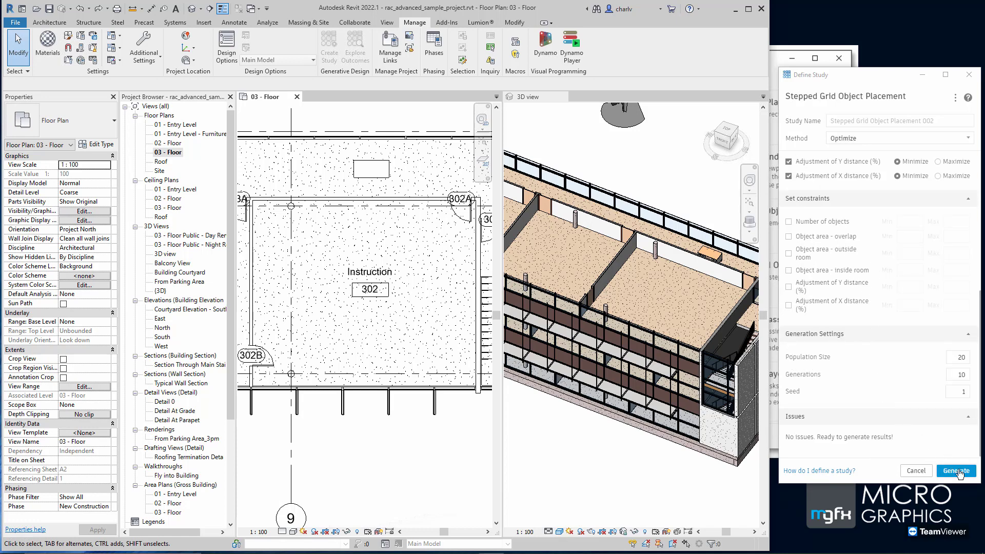
pyautogui.moveTo(966, 375); pyautogui.dragTo(941, 380)
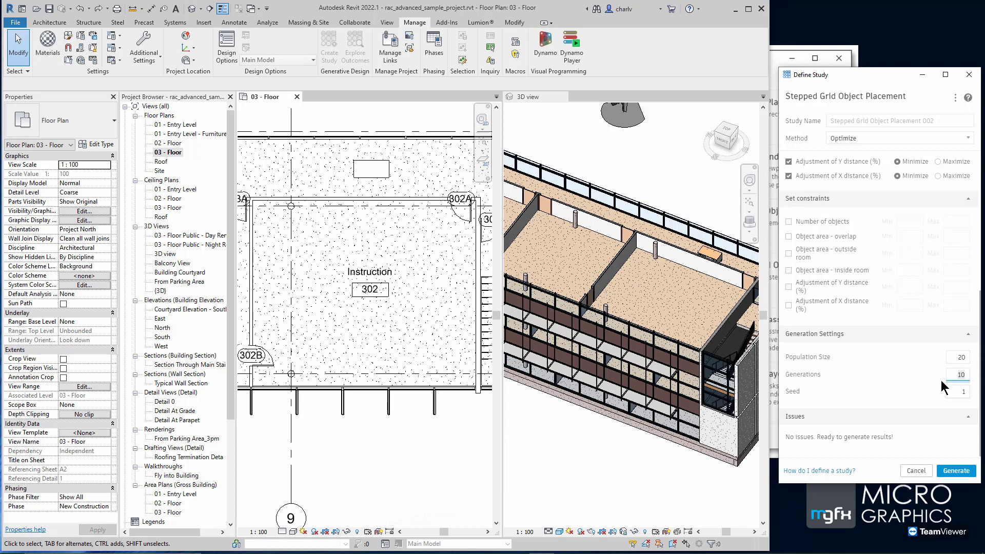
pyautogui.click(954, 469)
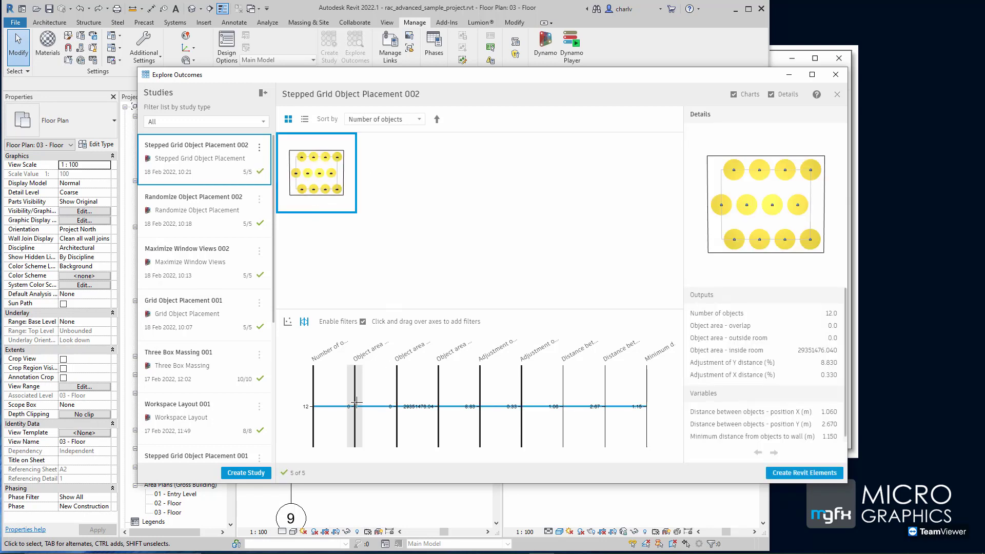
# Create Revit elements from the Stepped Grid Object Placement 002 outcome and close the outcomes window.
pyautogui.scroll(-1, 821, 350)
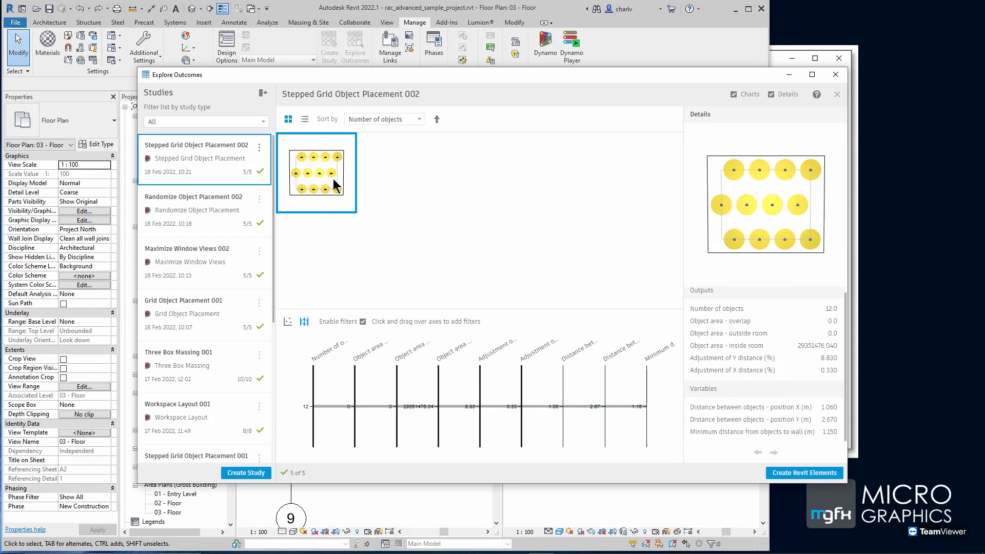
pyautogui.click(790, 472)
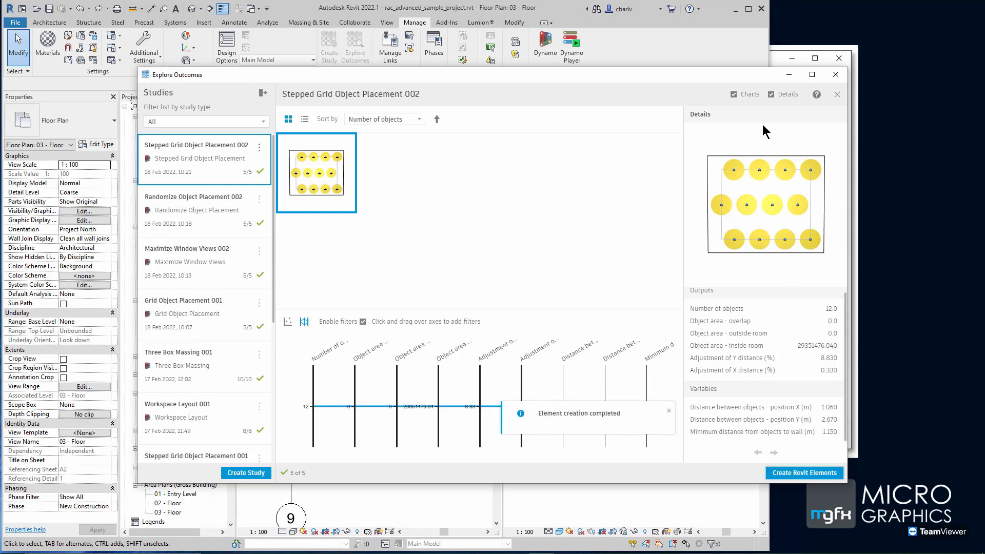
pyautogui.click(836, 75)
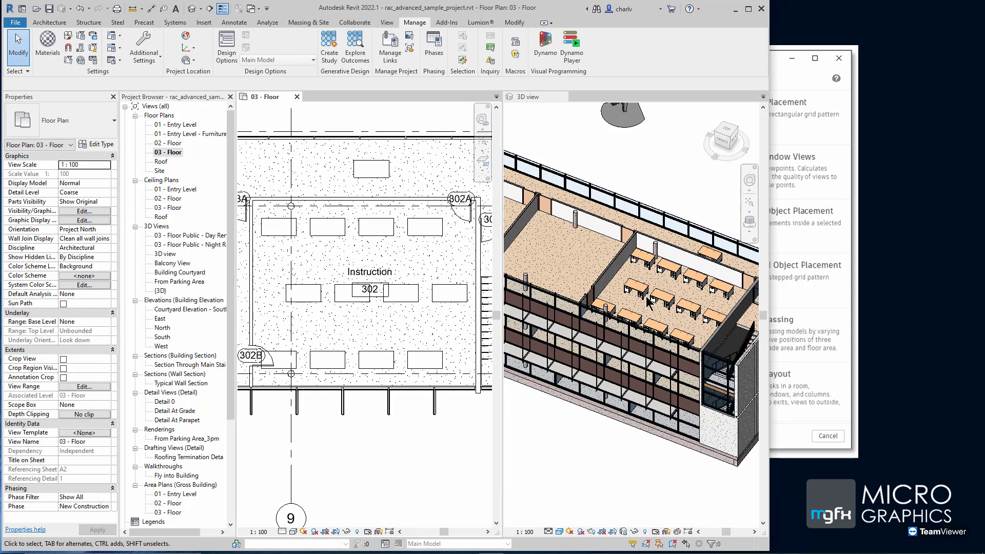
# Undo the creation of the stepped grid desks in room 302.
pyautogui.click(637, 170)
pyautogui.hotkey('ctrl', 'z')
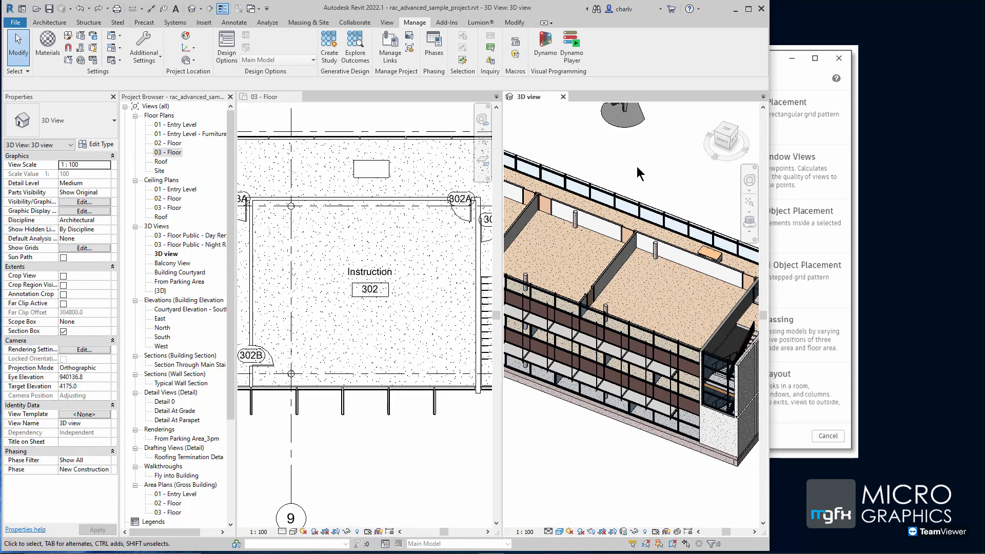
# Start a new generative design study using the Workspace Layout study type.
pyautogui.click(326, 55)
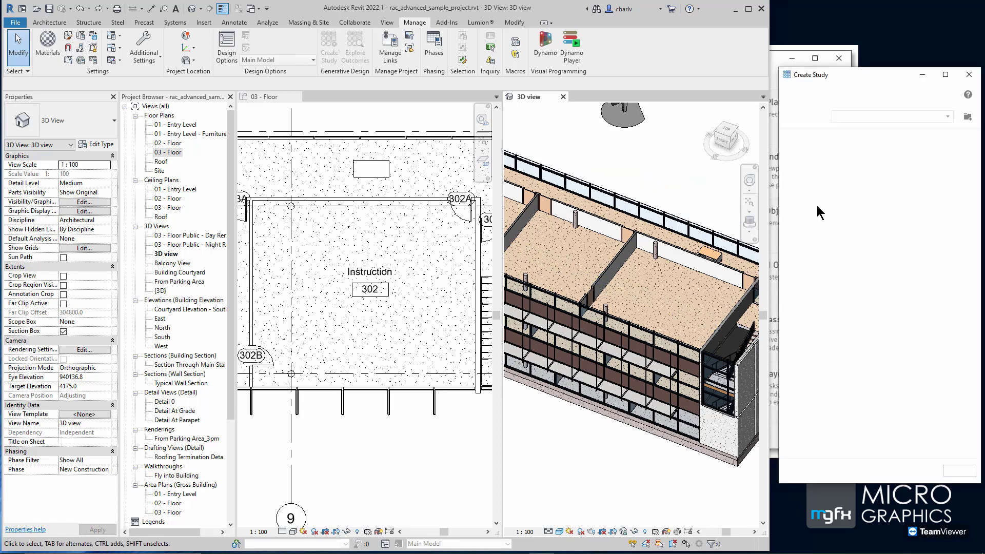
pyautogui.scroll(-1, 841, 303)
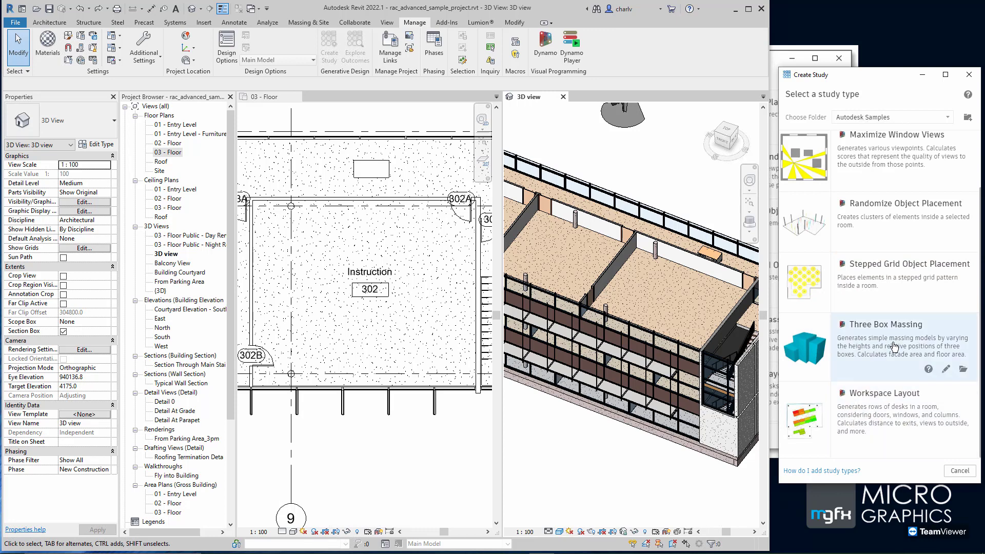
pyautogui.click(887, 404)
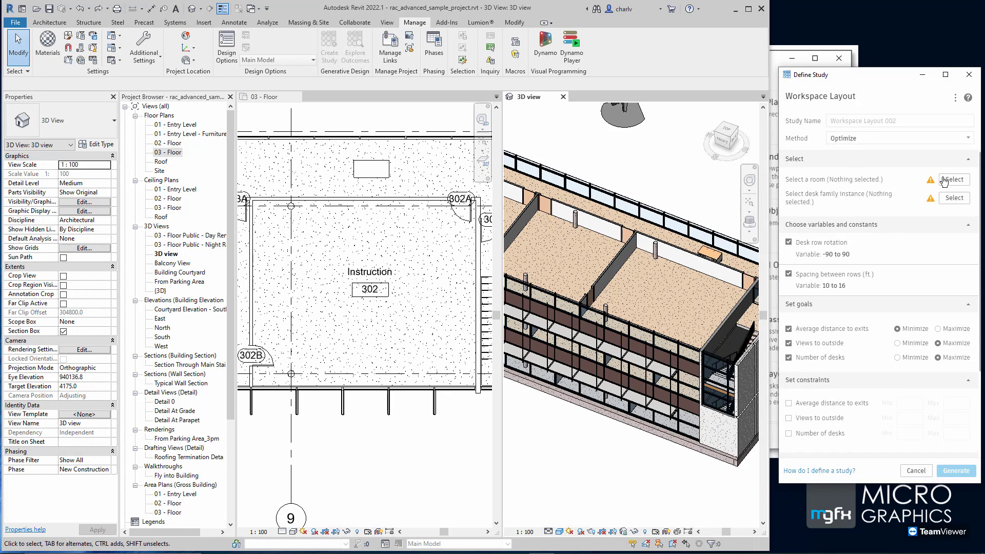
# Assign Instruction room 302 as the Workspace Layout room and the desk outside it as the desk family instance.
pyautogui.click(953, 180)
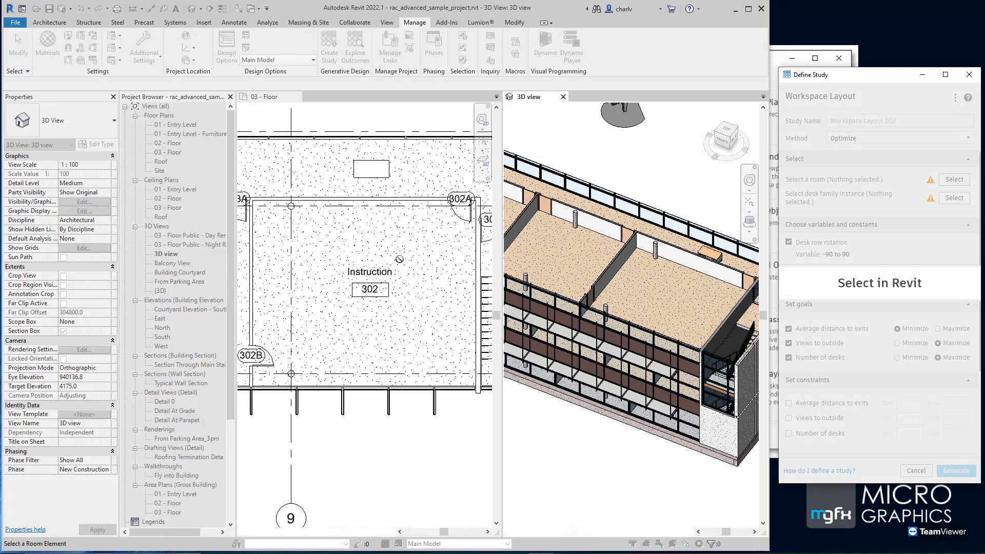
pyautogui.click(415, 239)
pyautogui.click(398, 259)
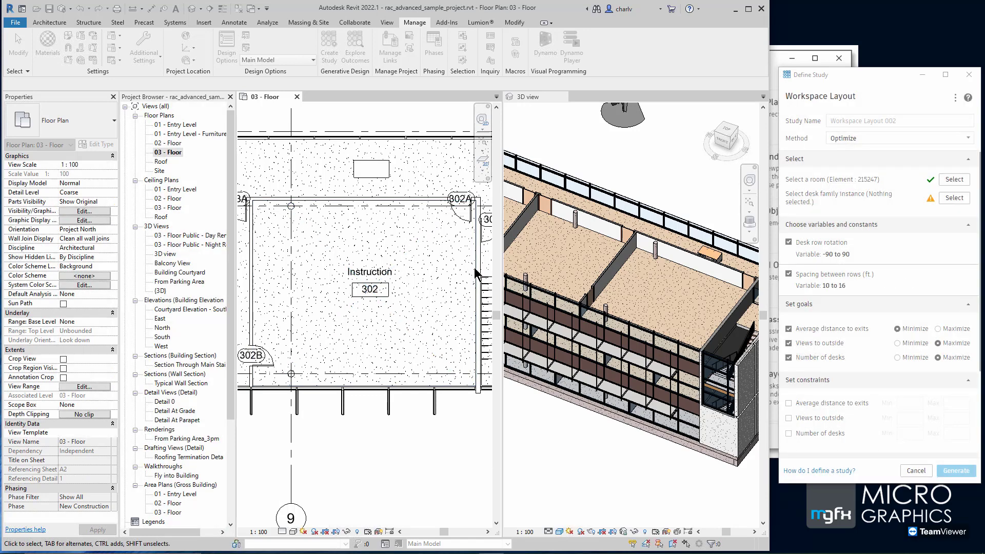
pyautogui.click(953, 200)
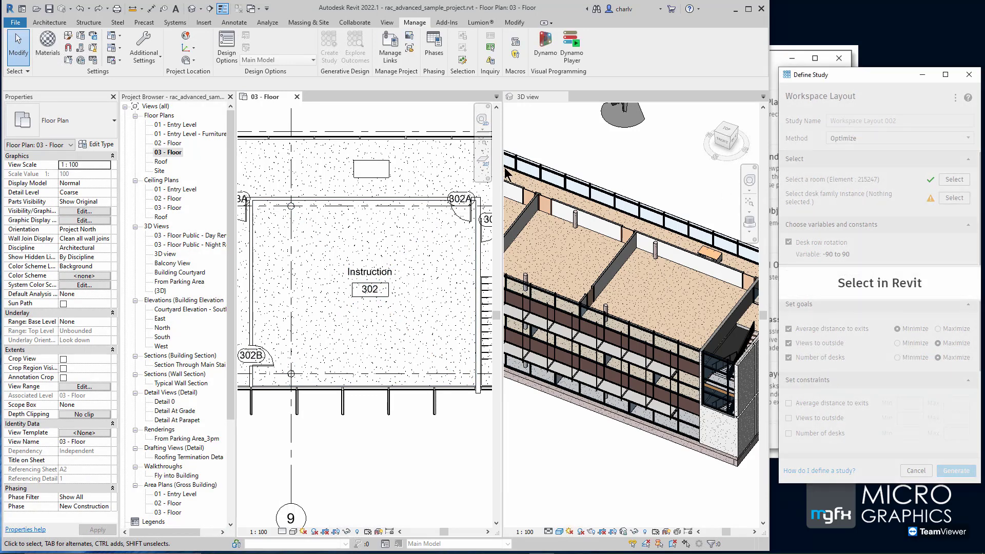
pyautogui.click(378, 166)
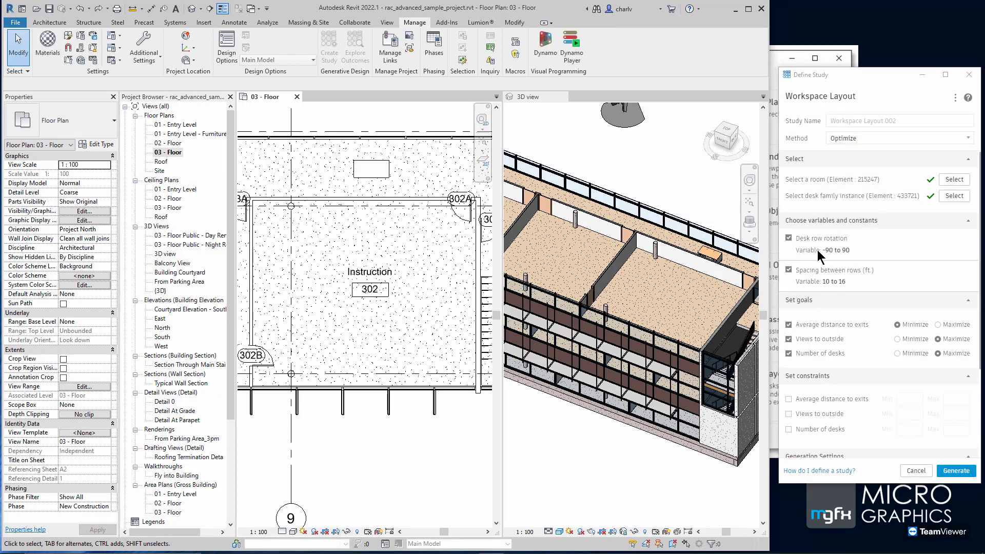
# Set the generations to 5, keeping the population size of 12, the variables and the goals, and generate the Workspace Layout study.
pyautogui.scroll(-1, 819, 254)
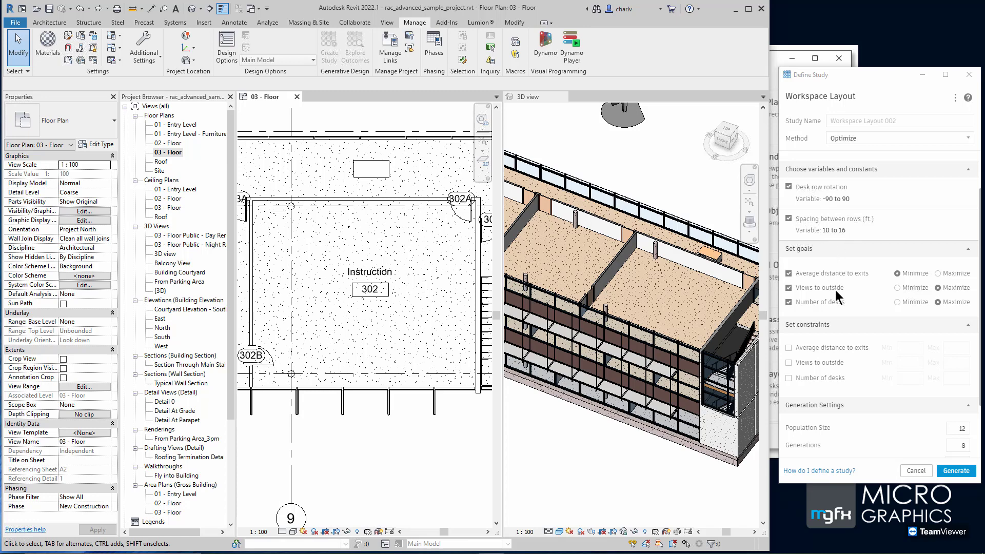
pyautogui.scroll(-1, 836, 290)
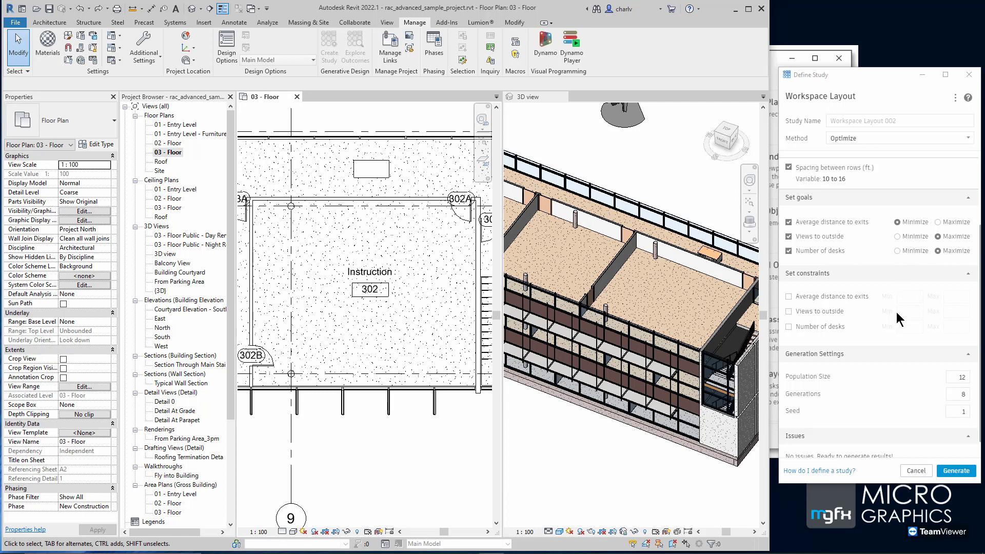
pyautogui.scroll(-1, 889, 313)
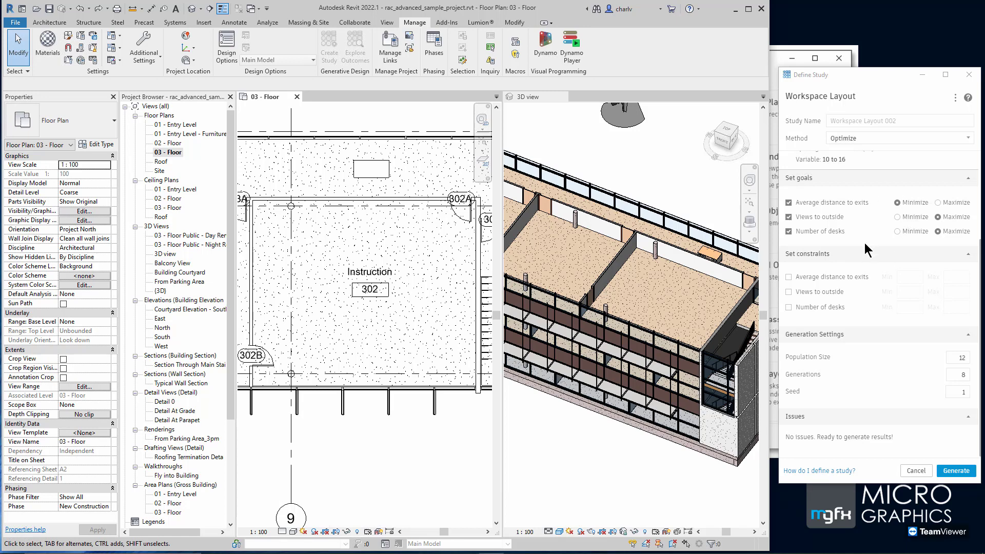
pyautogui.click(966, 375)
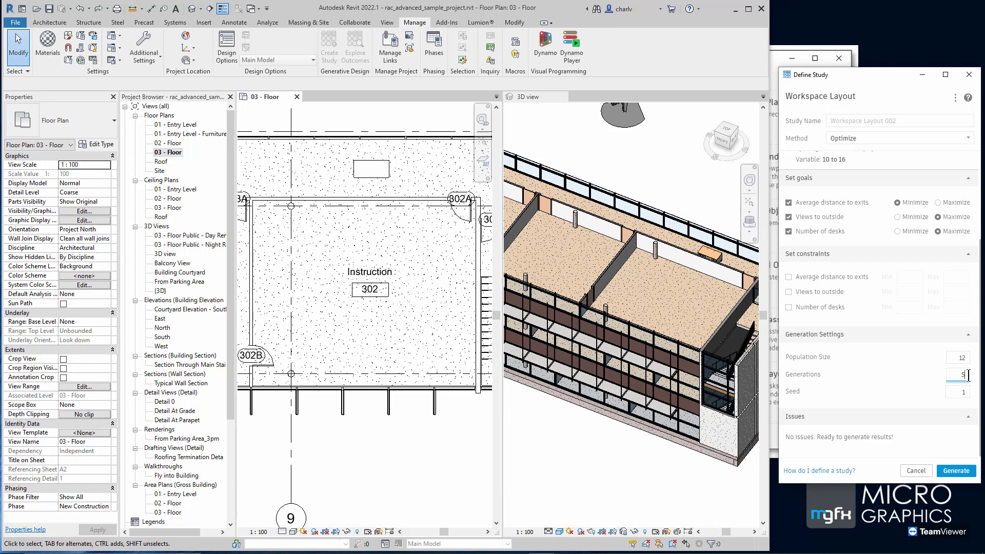
pyautogui.click(883, 333)
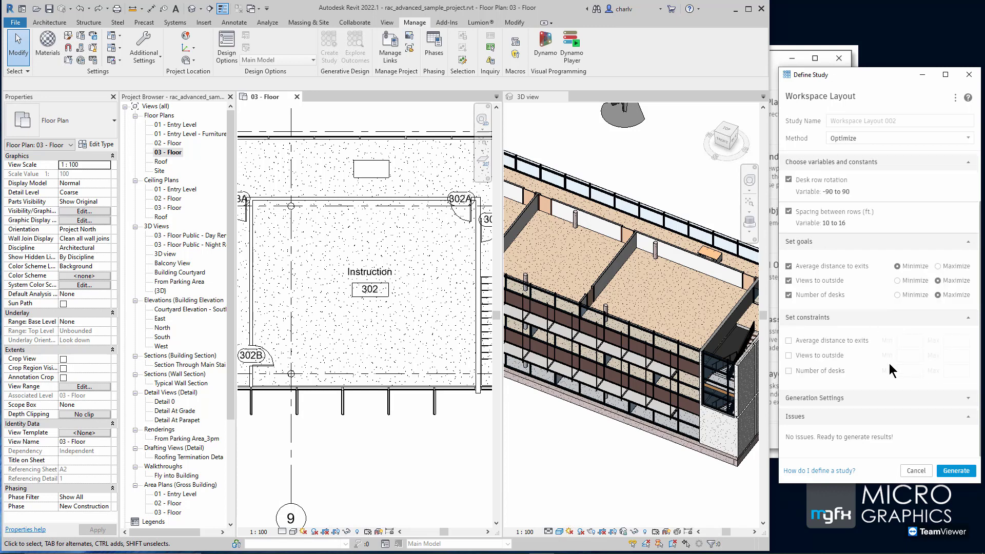
pyautogui.click(881, 399)
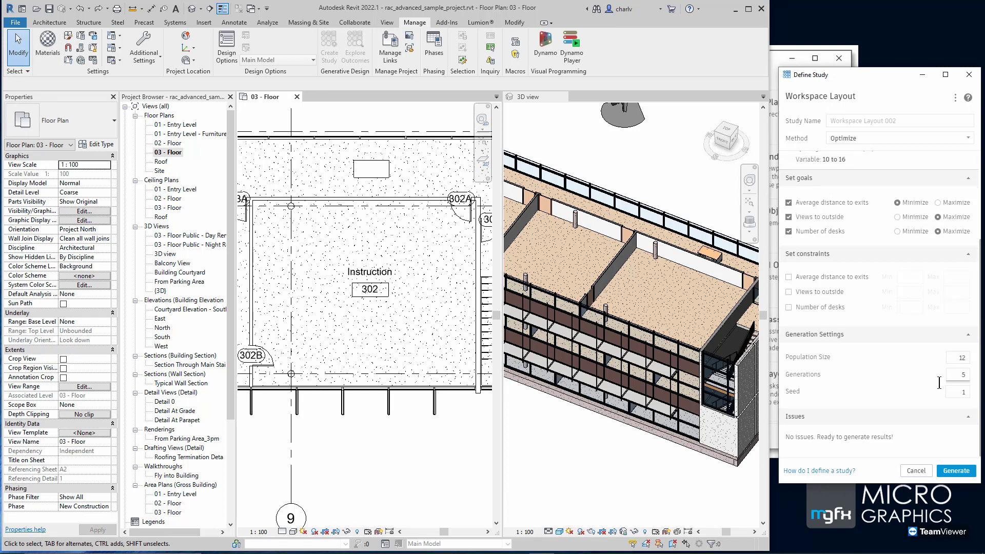
pyautogui.click(948, 472)
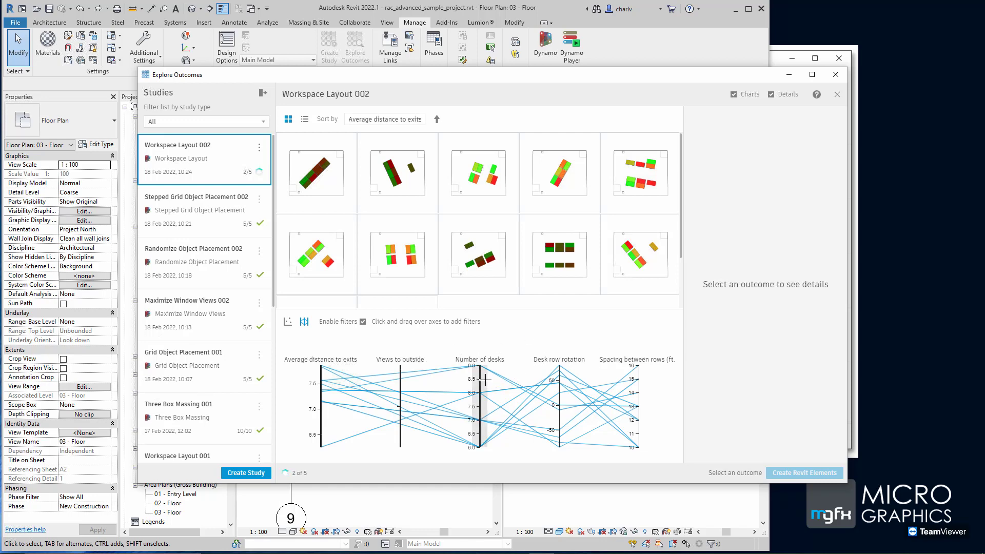
# Filter the Workspace Layout 002 outcomes to those with the highest number of desks, about 8.5 to 9.
pyautogui.moveTo(483, 380); pyautogui.dragTo(485, 368)
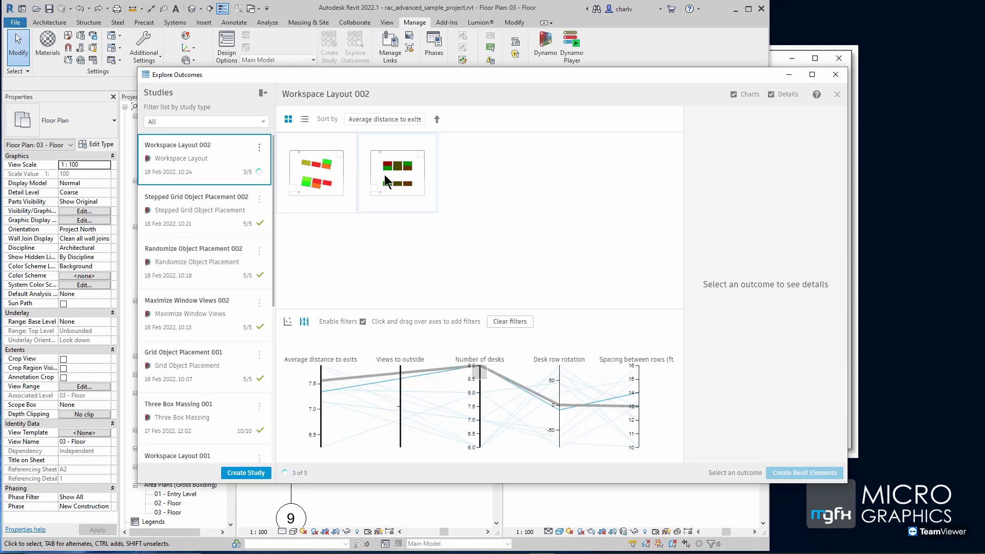
# Review the first filtered nine-desk layout, clear the Number of desks filter and inspect the first outcome of the full set.
pyautogui.click(312, 173)
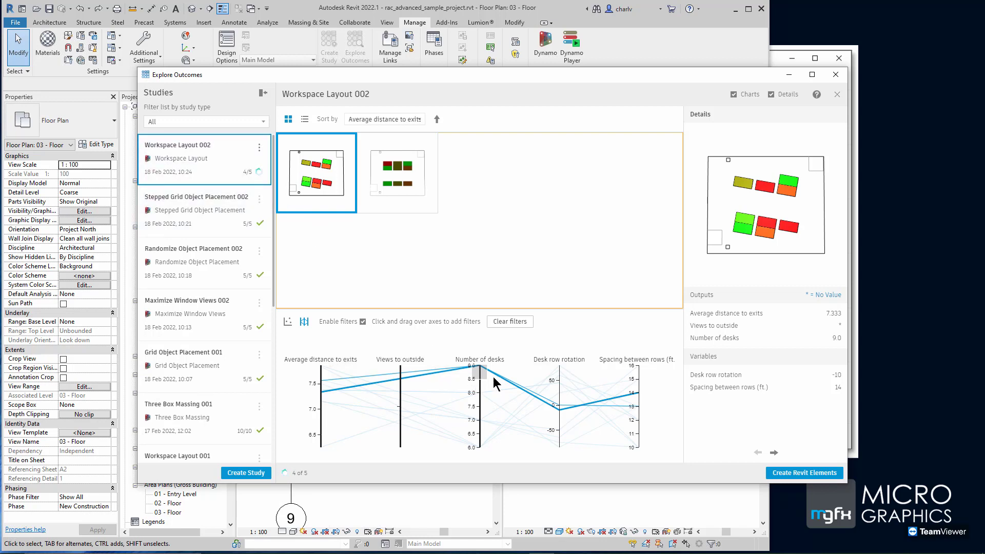
pyautogui.click(504, 331)
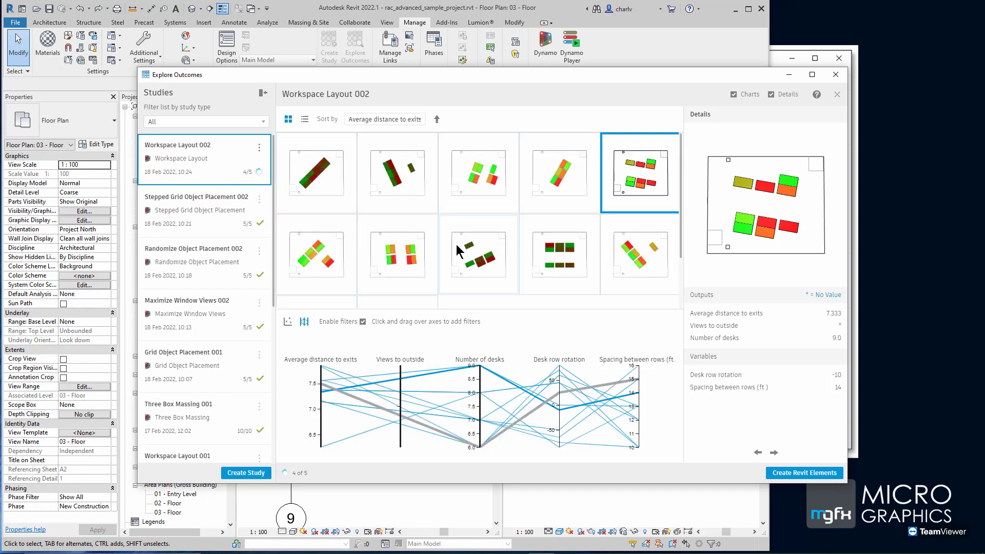
pyautogui.click(290, 207)
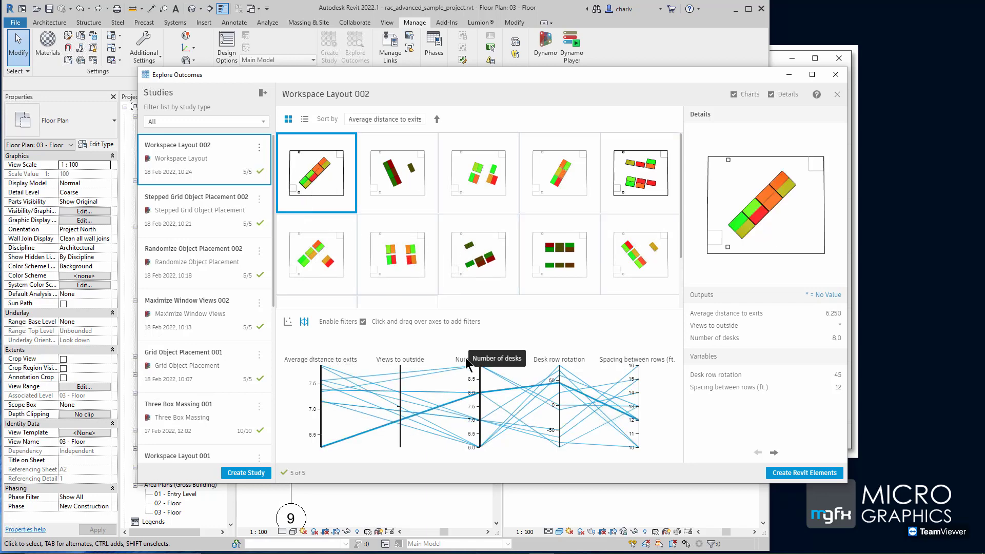
# Filter the number of desks to about 8.5 to 9, create Revit elements from the first matching layout and close the outcomes.
pyautogui.moveTo(481, 379); pyautogui.dragTo(479, 365)
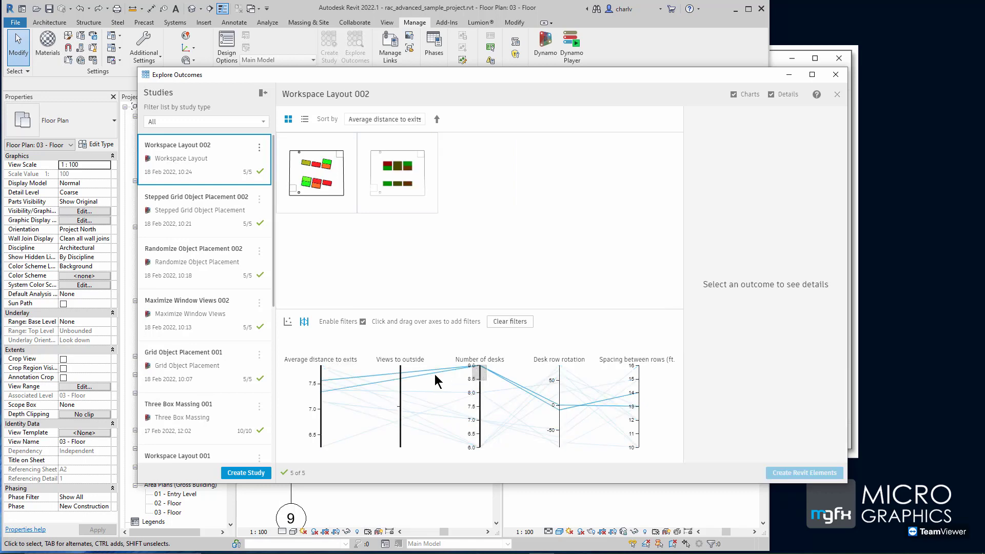
pyautogui.click(320, 190)
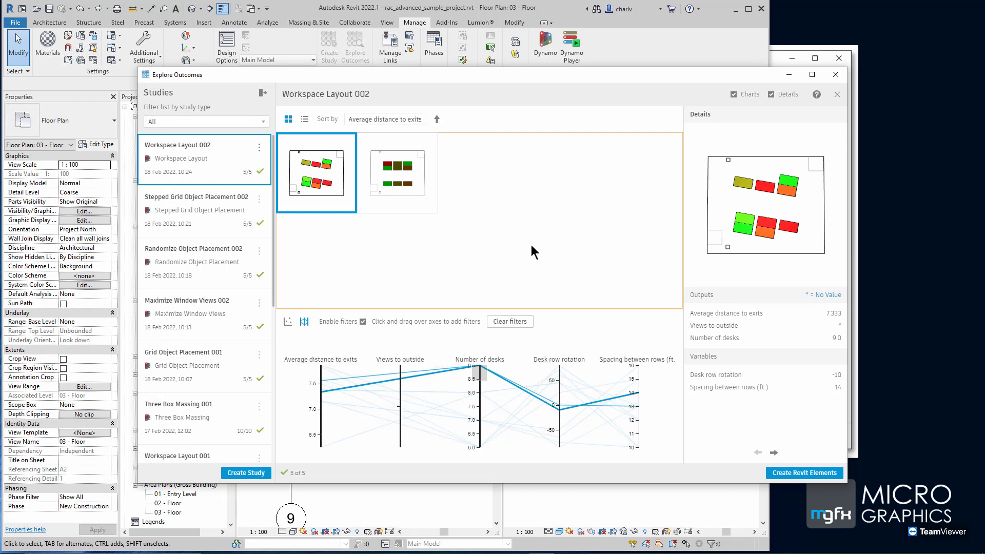
pyautogui.click(794, 476)
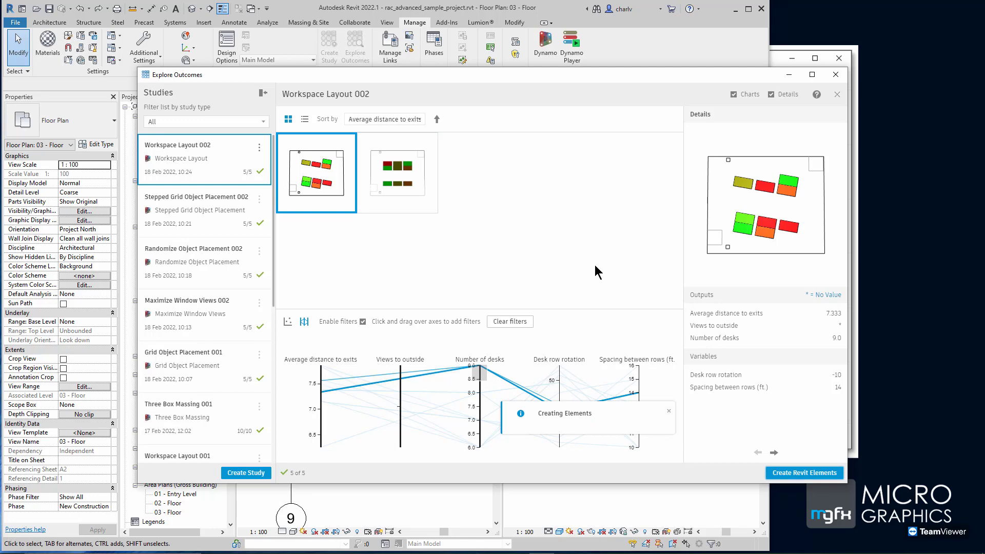
pyautogui.click(835, 75)
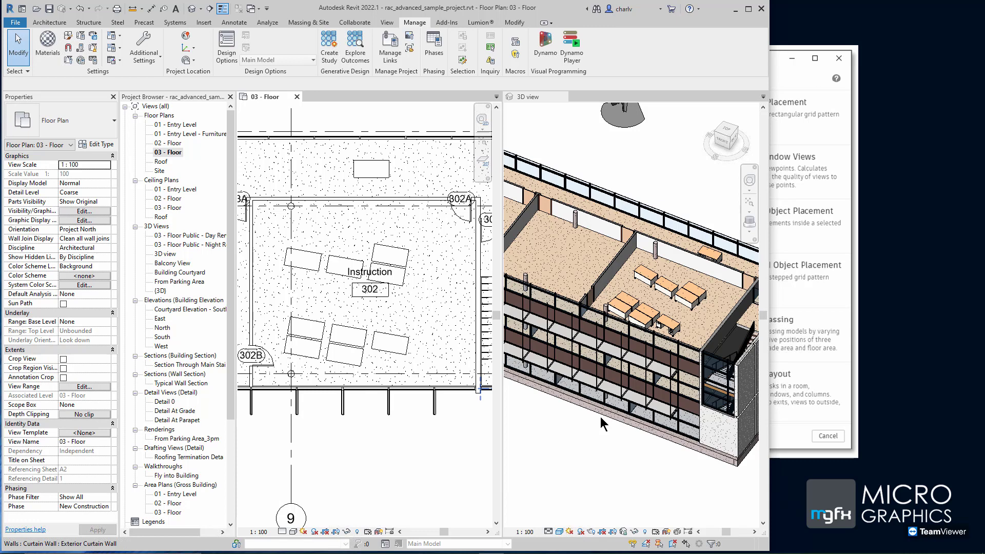
# Close rac_advanced_sample_project.rvt without saving the changes.
pyautogui.click(15, 23)
pyautogui.click(26, 228)
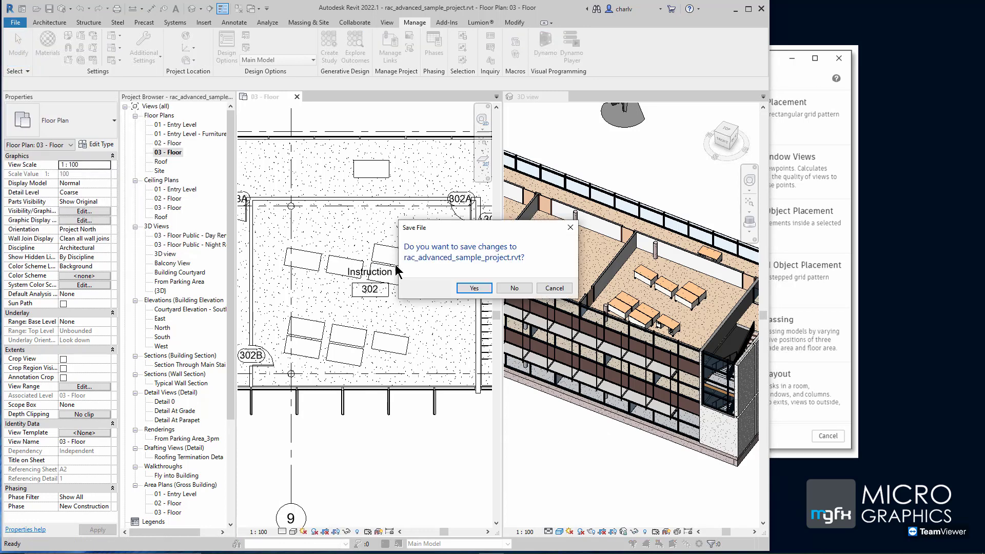
pyautogui.click(513, 288)
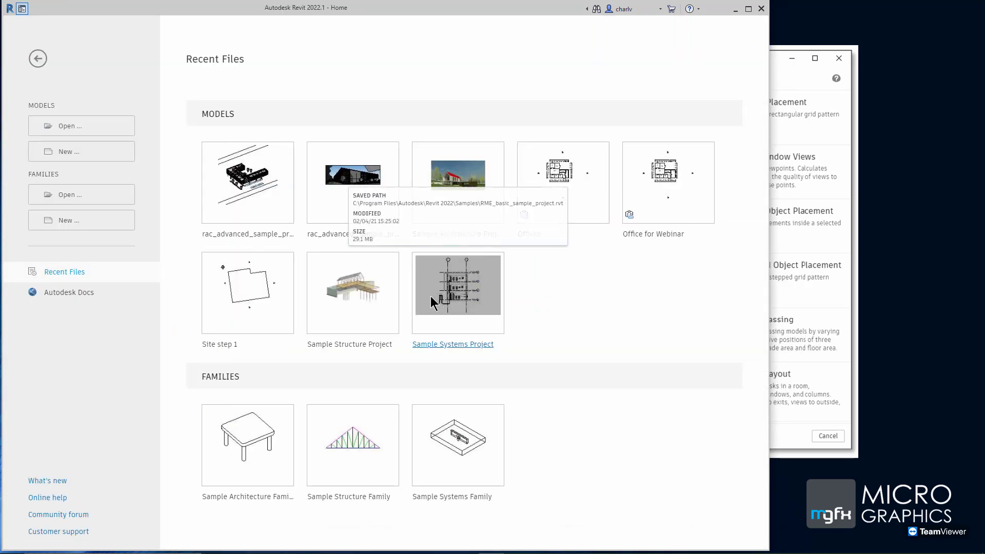
# Create a new project and open its Ground Floor plan.
pyautogui.click(69, 150)
pyautogui.click(346, 312)
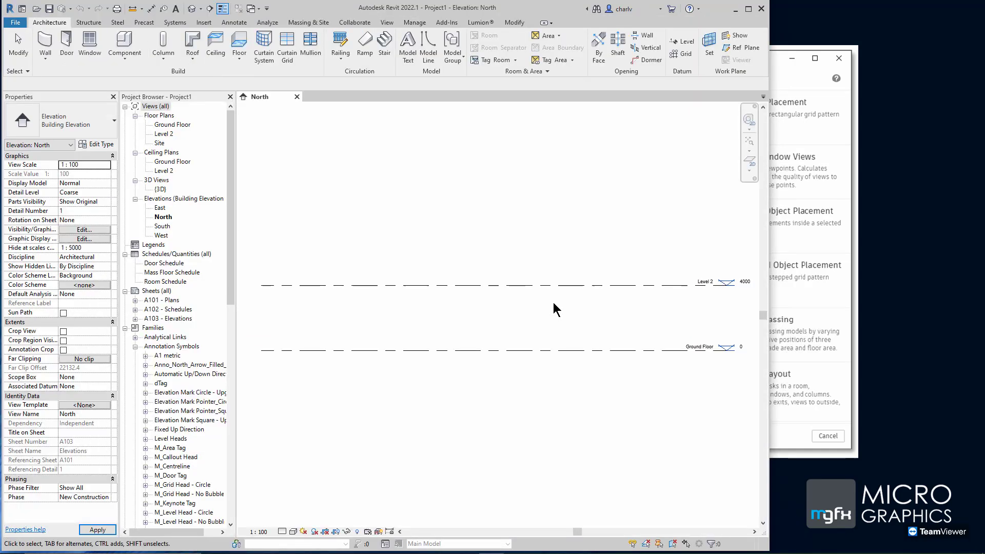
pyautogui.doubleClick(172, 125)
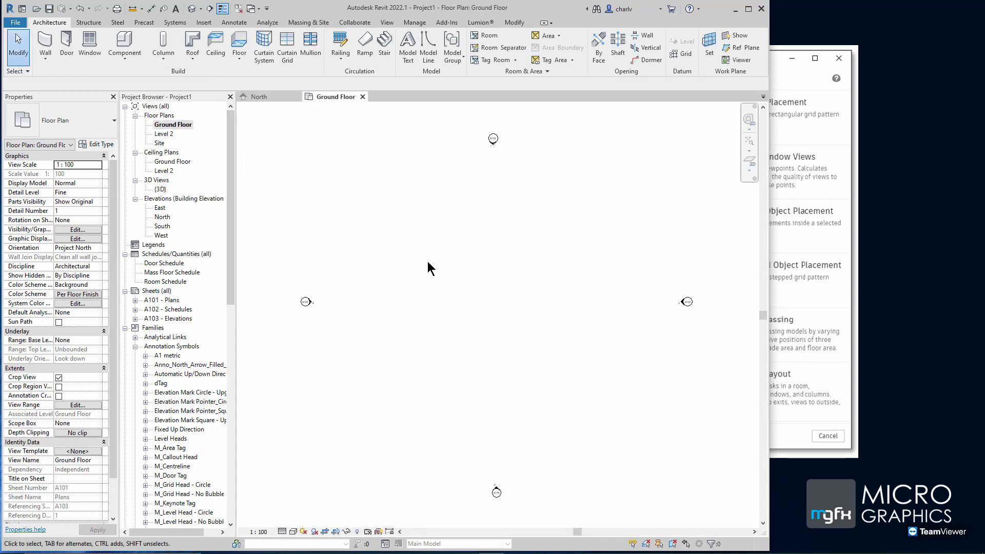
# Start a new generative design study using the Three Box Massing study type.
pyautogui.click(414, 23)
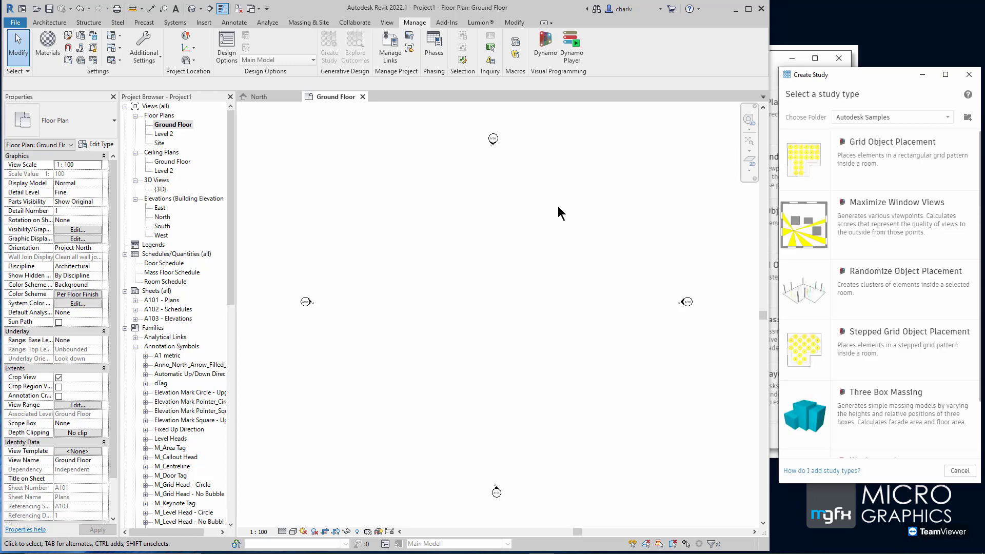
pyautogui.scroll(-1, 820, 321)
pyautogui.click(862, 356)
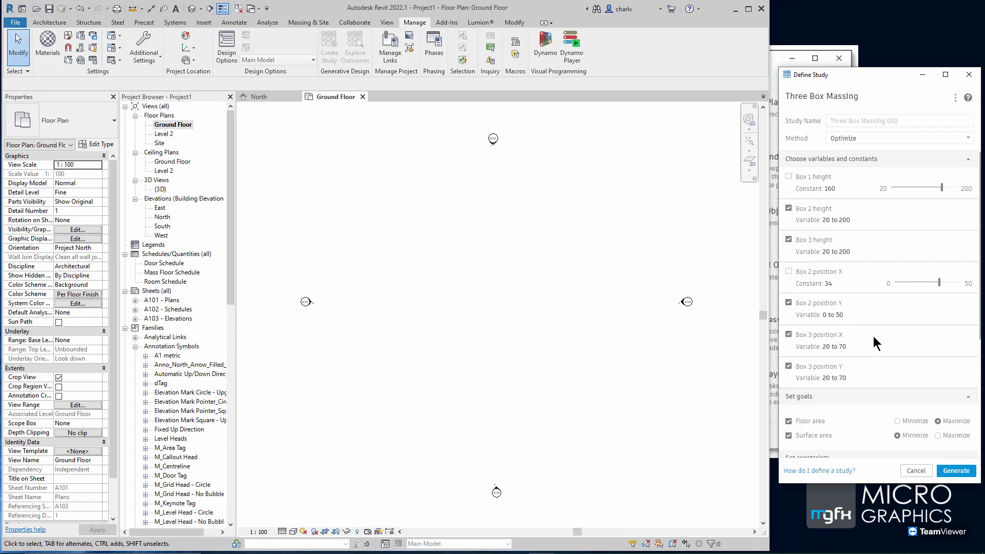
# Set the generations to 5, keeping floor area maximized, surface area minimized and the population size of 40, and generate the Three Box Massing study.
pyautogui.scroll(-1, 875, 341)
pyautogui.scroll(-1, 872, 328)
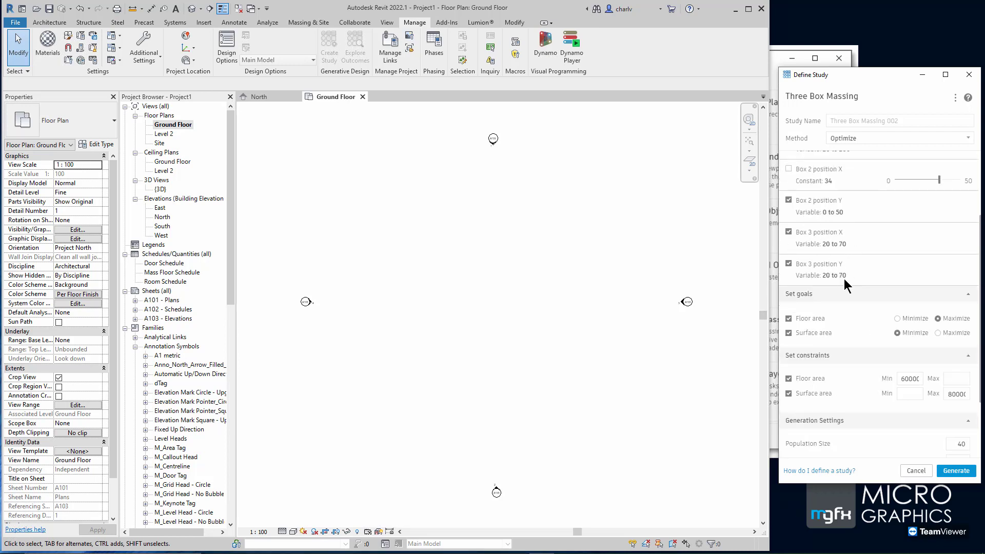
pyautogui.scroll(-1, 844, 290)
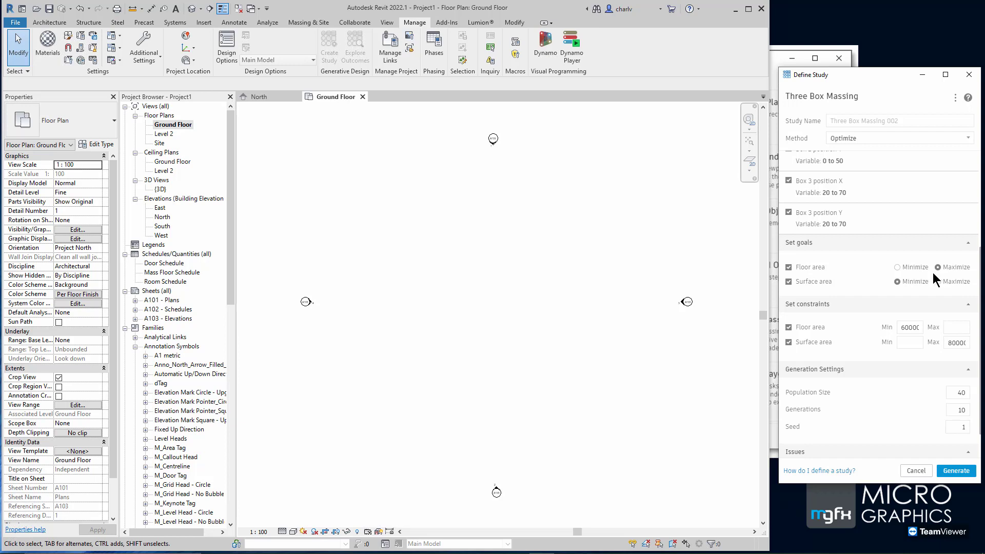
pyautogui.click(898, 282)
pyautogui.scroll(-1, 865, 303)
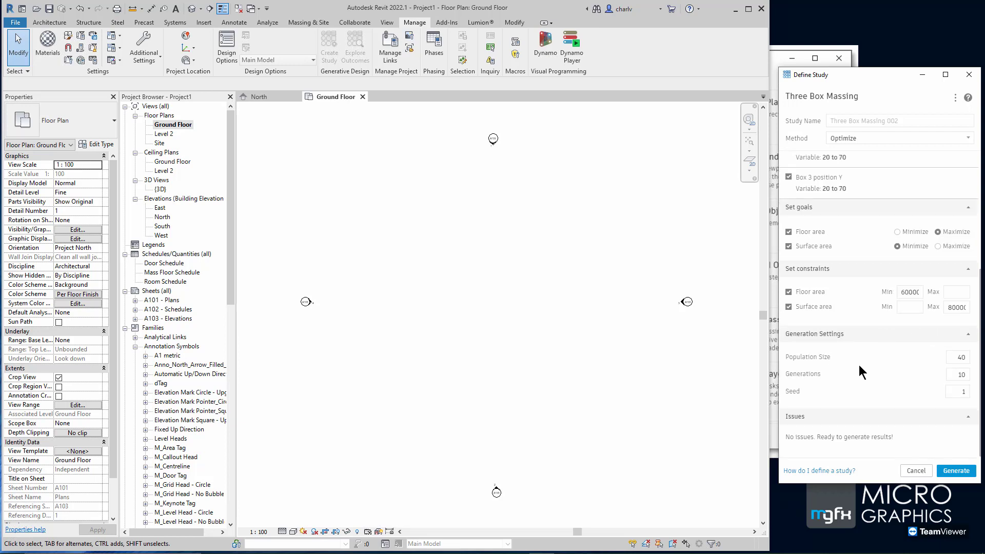
pyautogui.click(967, 375)
pyautogui.write('5')
pyautogui.click(956, 471)
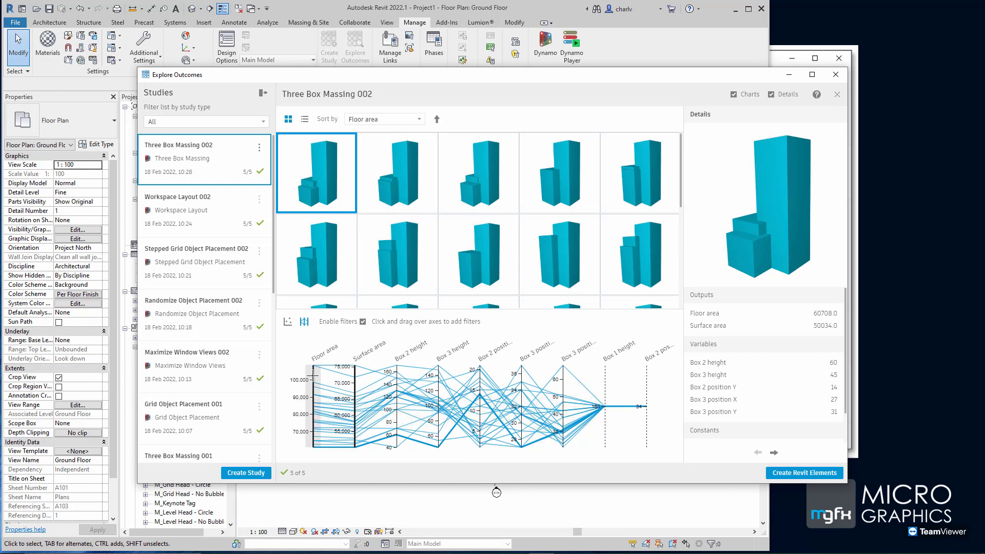
# Filter the massing outcomes to floor areas above about 97,000 and surface areas of about 64,000 to 68,000, and clear both filters.
pyautogui.moveTo(314, 384); pyautogui.dragTo(313, 365)
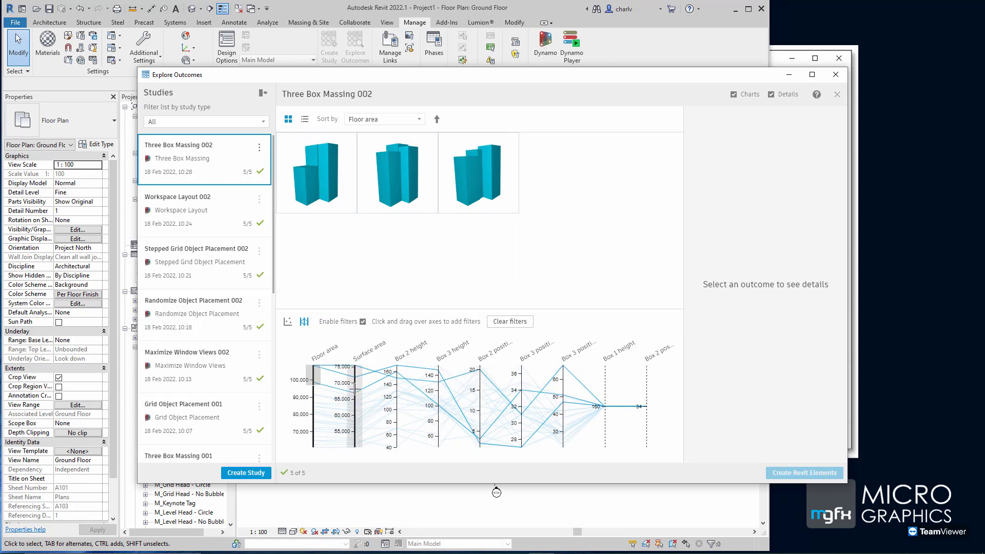
pyautogui.moveTo(354, 388); pyautogui.dragTo(354, 403)
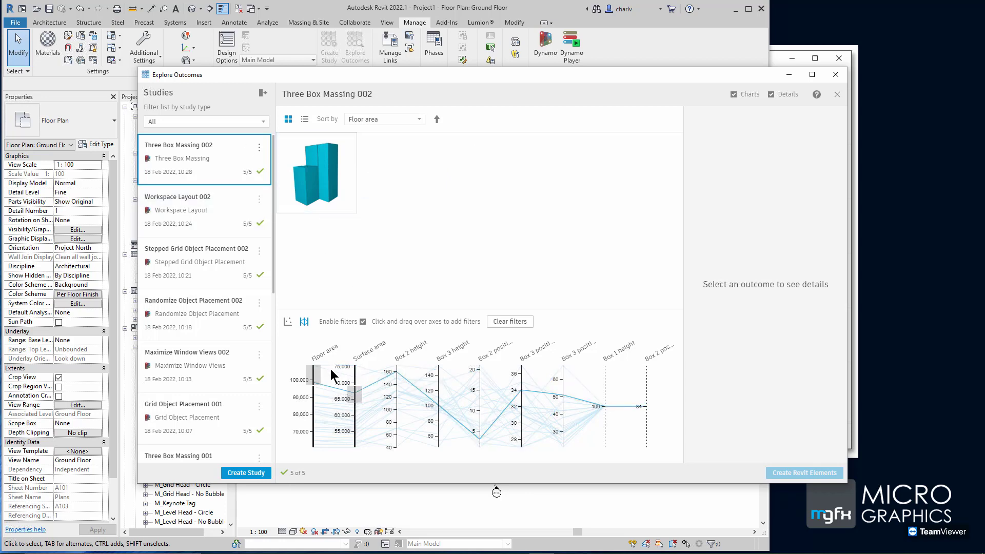
pyautogui.click(505, 321)
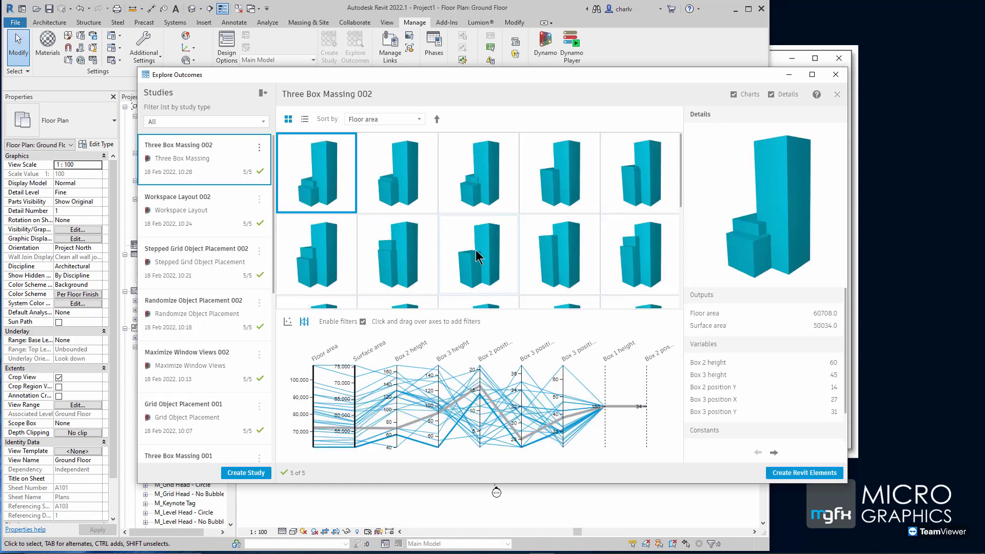
# Create Revit elements from the third outcome in the first row of Three Box Massing 002 and minimize the outcomes window.
pyautogui.scroll(-3, 475, 256)
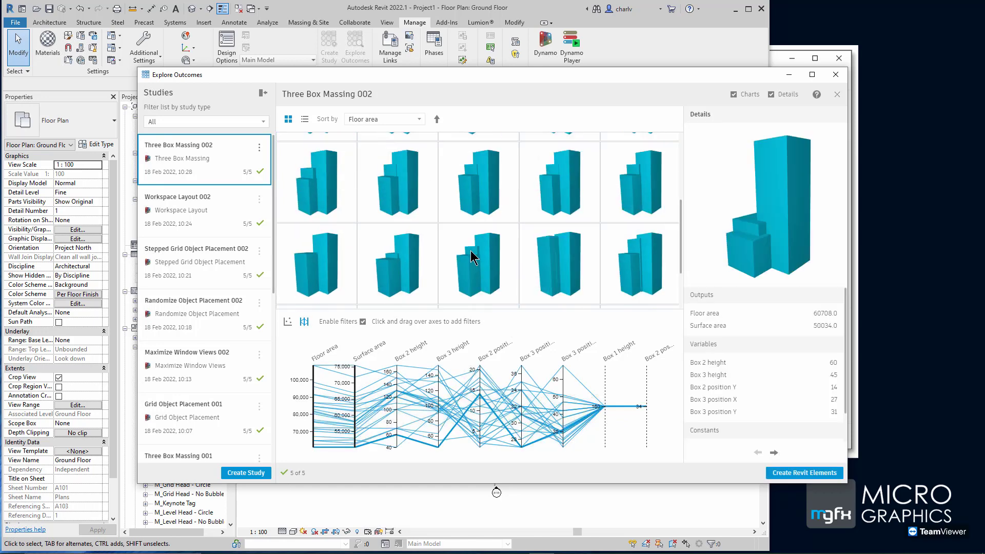
pyautogui.scroll(3, 469, 251)
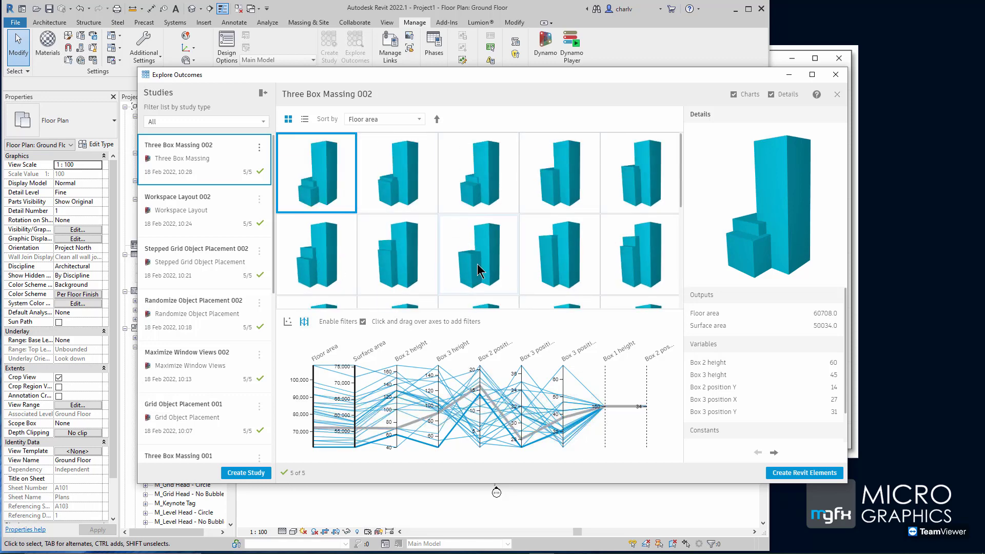
pyautogui.click(484, 196)
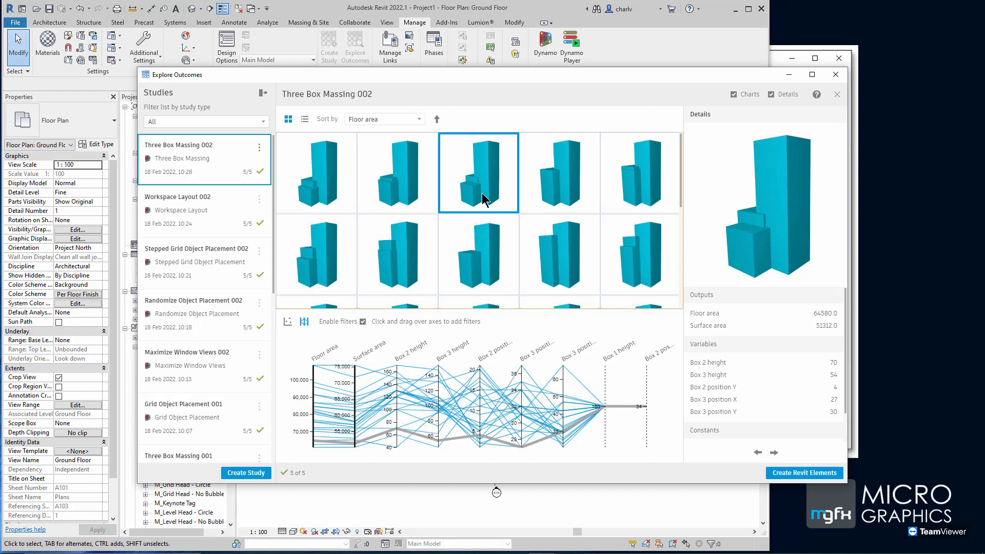
pyautogui.click(820, 475)
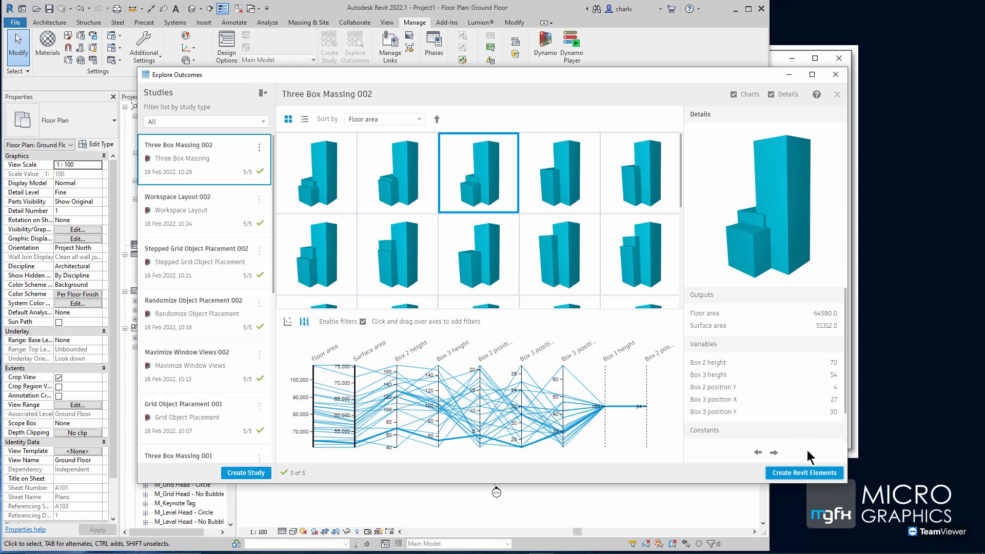
pyautogui.click(789, 75)
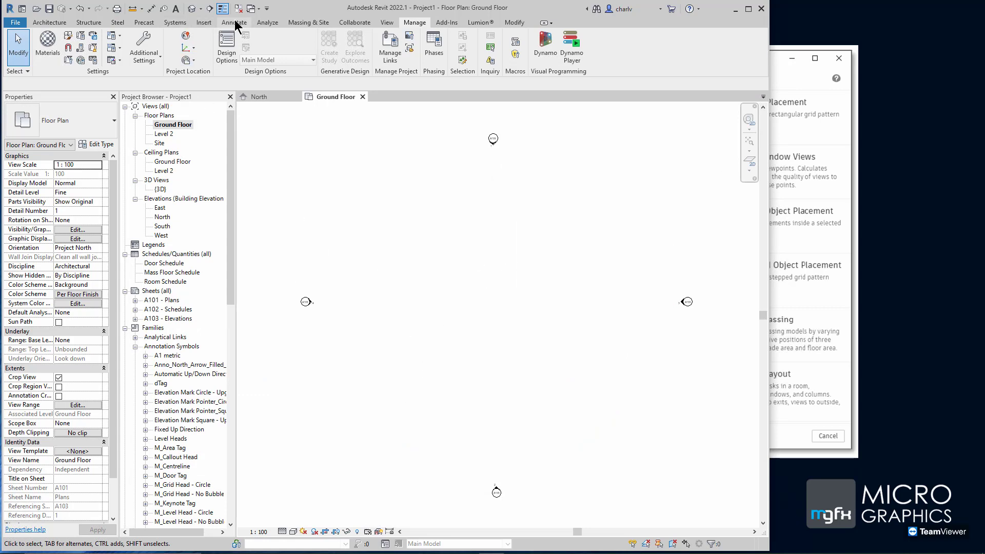
# Turn on Show Mass Form and Floors so the created masses display in the Ground Floor plan.
pyautogui.click(296, 25)
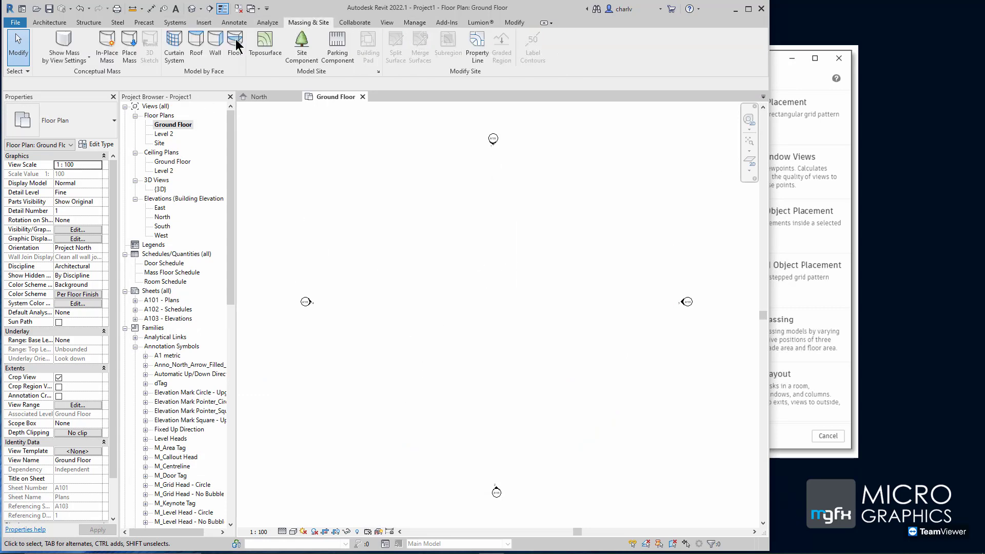
pyautogui.click(82, 61)
pyautogui.click(87, 97)
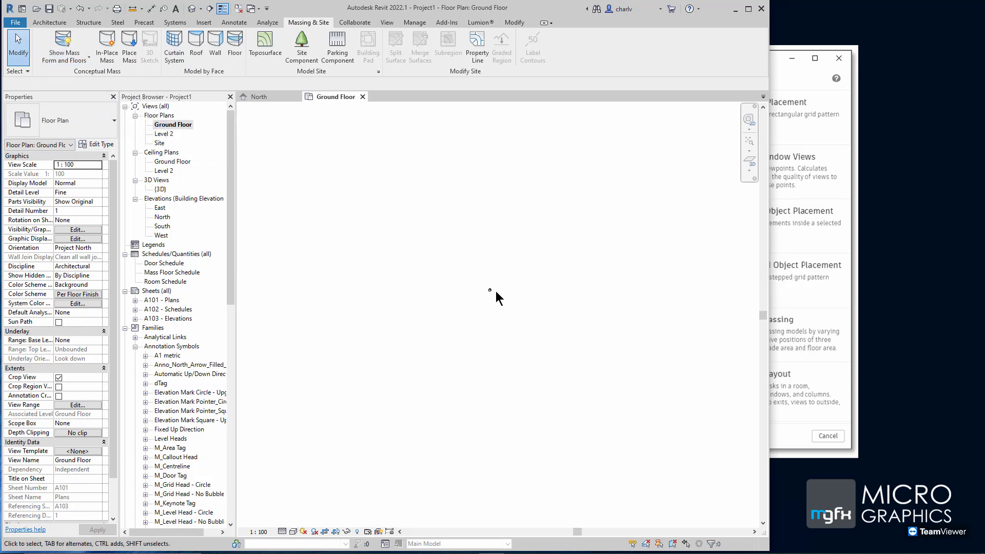
pyautogui.scroll(6, 487, 291)
# Open the default 3D view of the masses and tile it beside the Ground Floor plan, with the North elevation closed.
pyautogui.click(192, 9)
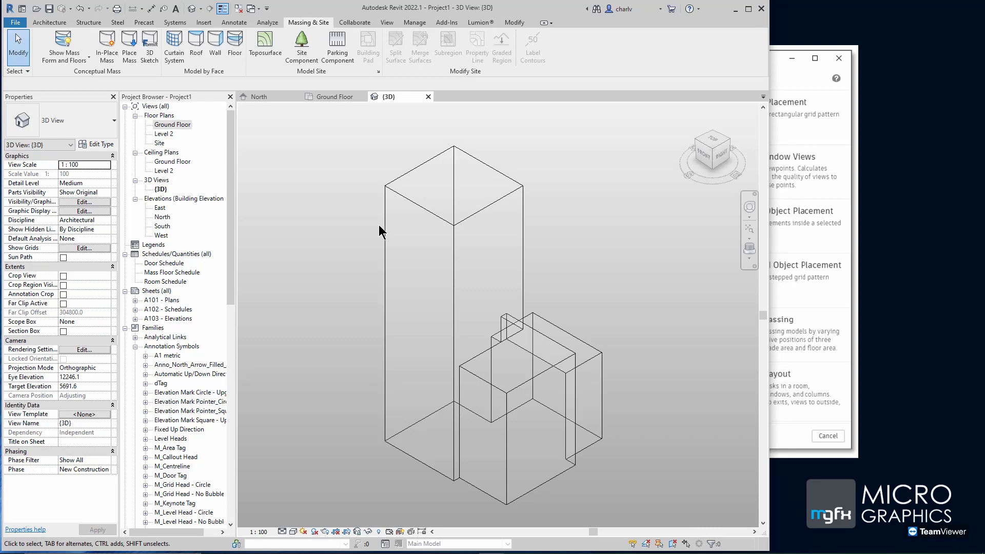
pyautogui.press('w')
pyautogui.press('t')
pyautogui.click(562, 97)
pyautogui.press('w')
pyautogui.press('t')
pyautogui.moveTo(394, 336); pyautogui.dragTo(264, 324, button='middle')
pyautogui.click(656, 309)
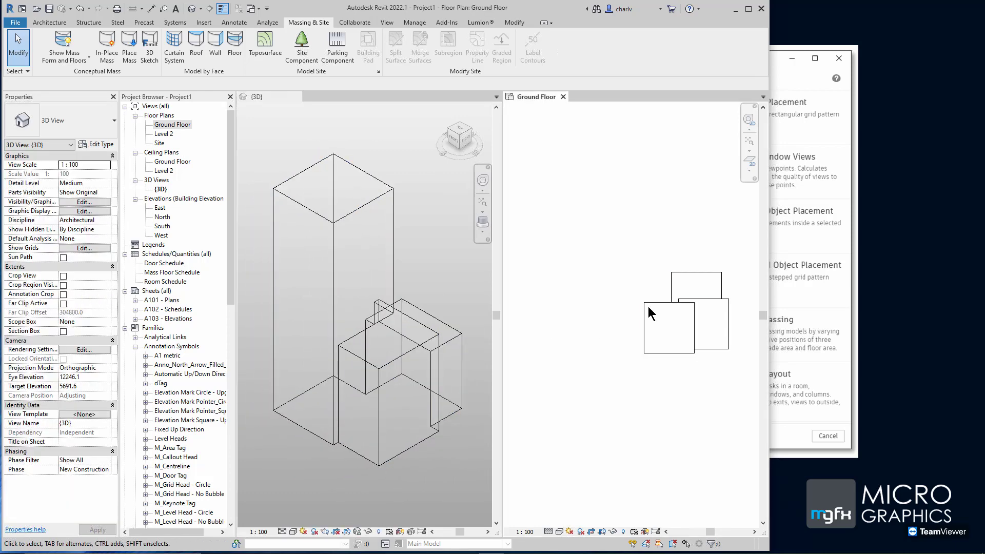
pyautogui.moveTo(657, 309); pyautogui.dragTo(618, 315, button='middle')
pyautogui.scroll(2, 621, 313)
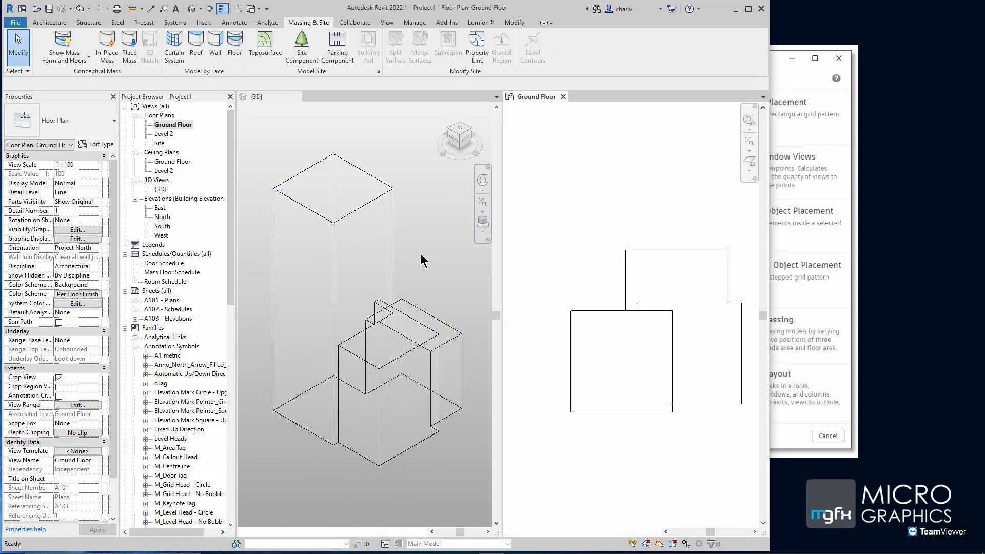
pyautogui.click(418, 277)
pyautogui.keyDown('shift'); pyautogui.moveTo(418, 286); pyautogui.dragTo(254, 297, button='middle'); pyautogui.keyUp('shift')
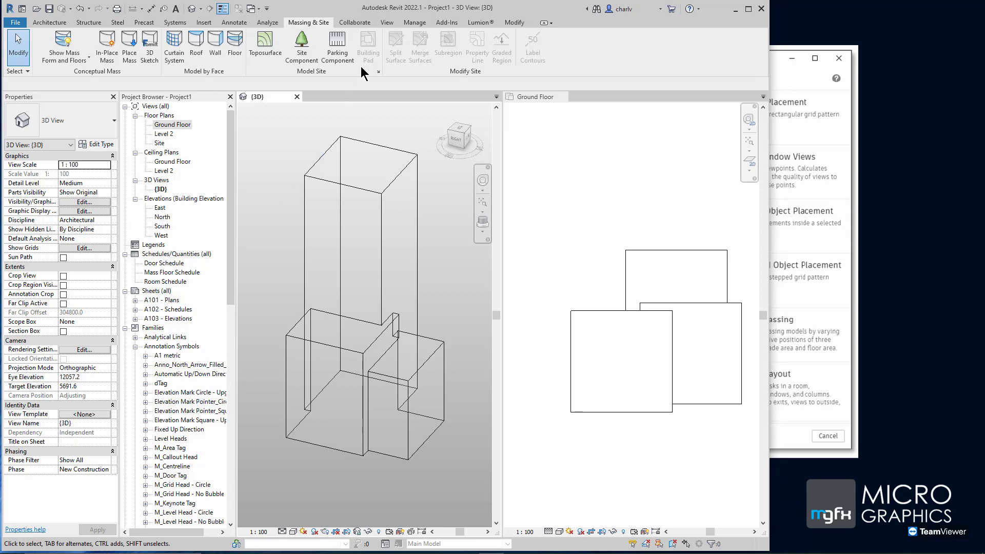
# Restore and close the Explore Outcomes window, and minimize Revit to return to the presentation slides.
pyautogui.click(413, 23)
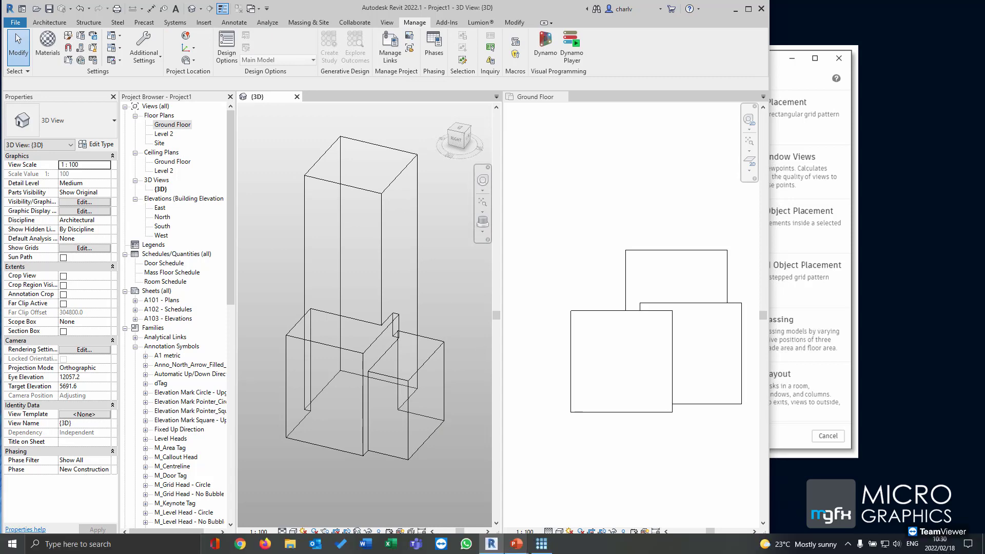
pyautogui.click(541, 545)
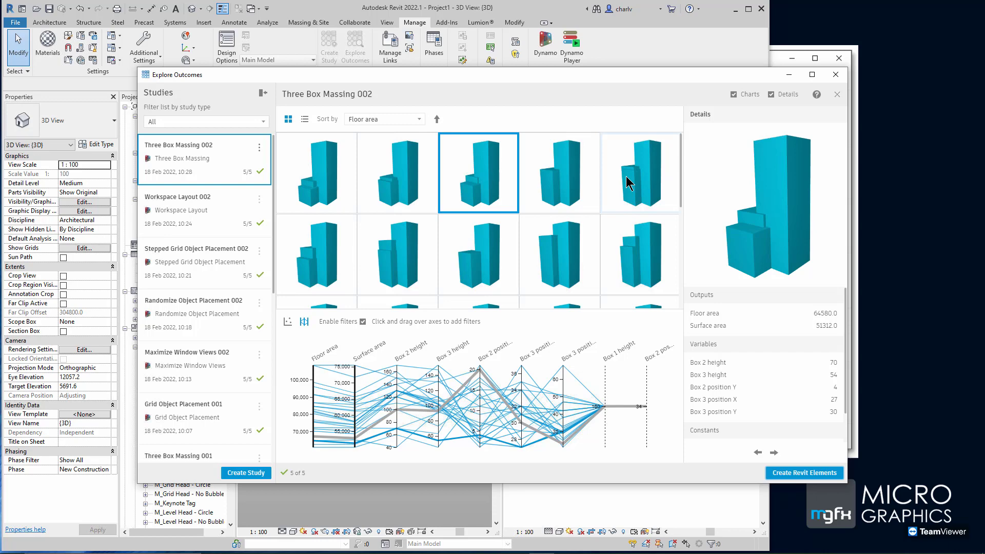
pyautogui.click(835, 75)
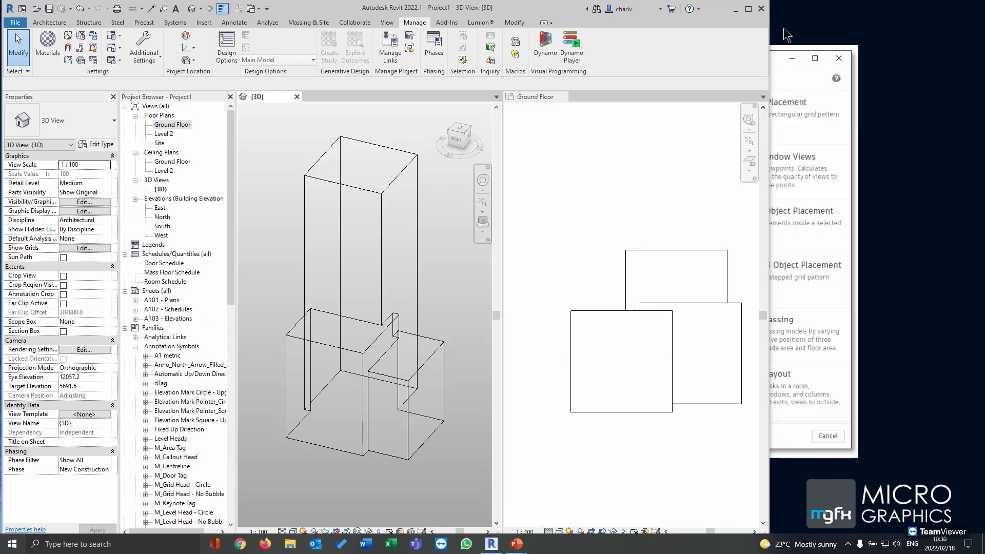
pyautogui.click(734, 10)
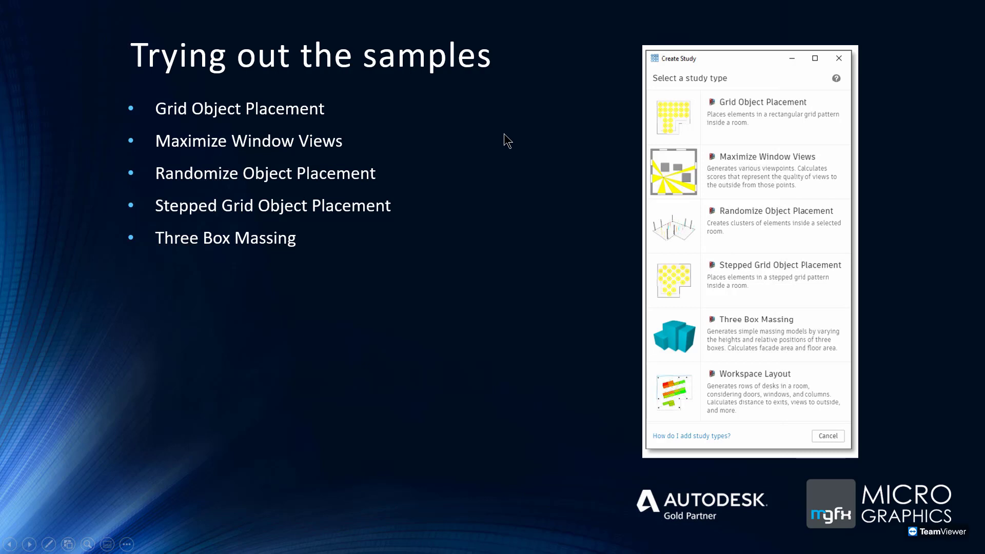